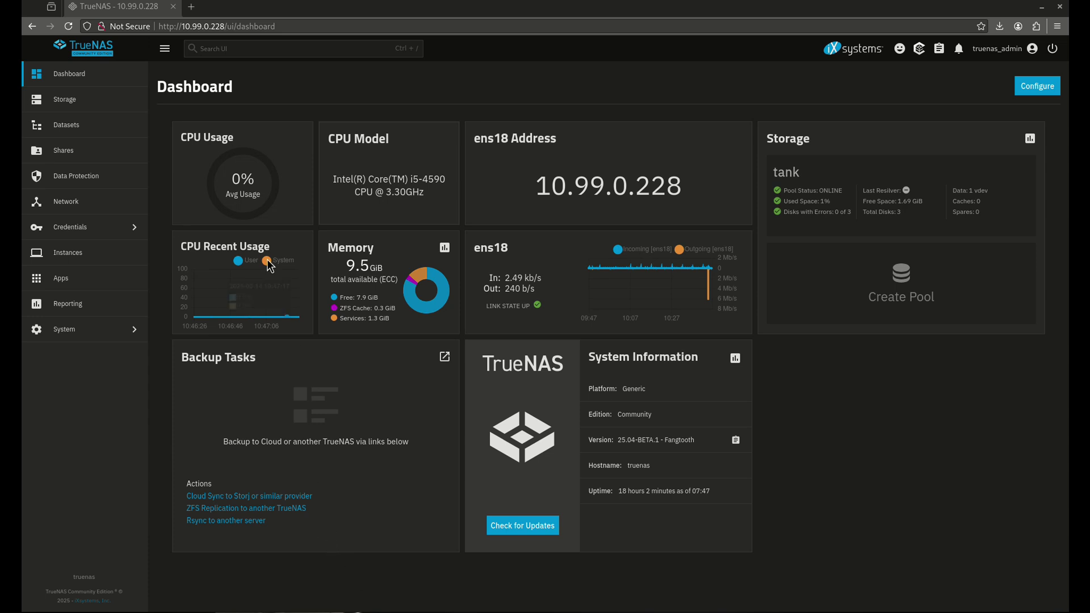
# Open the Datasets page showing the tank pool's dataset details.
pyautogui.click(66, 124)
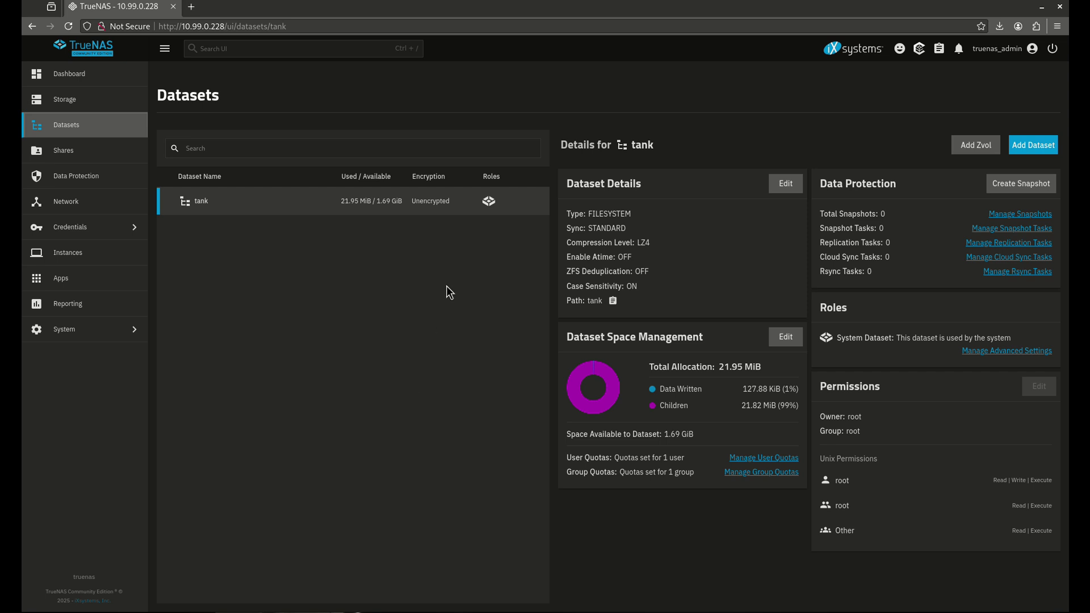
# Create a dataset named 'configs' under tank using the Apps preset and open its ACL editor.
pyautogui.click(1032, 149)
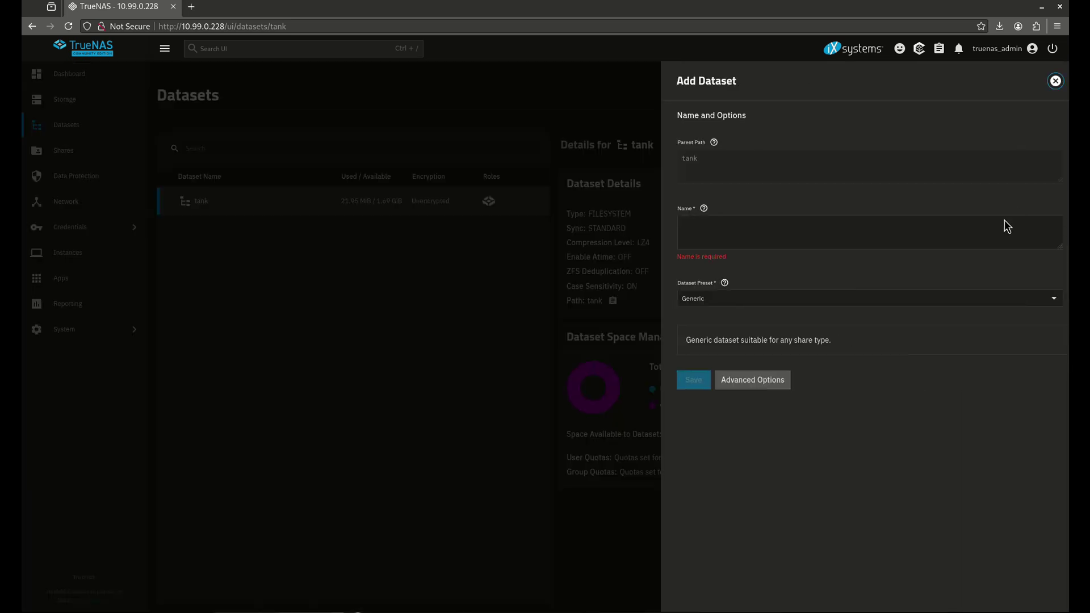
pyautogui.click(727, 234)
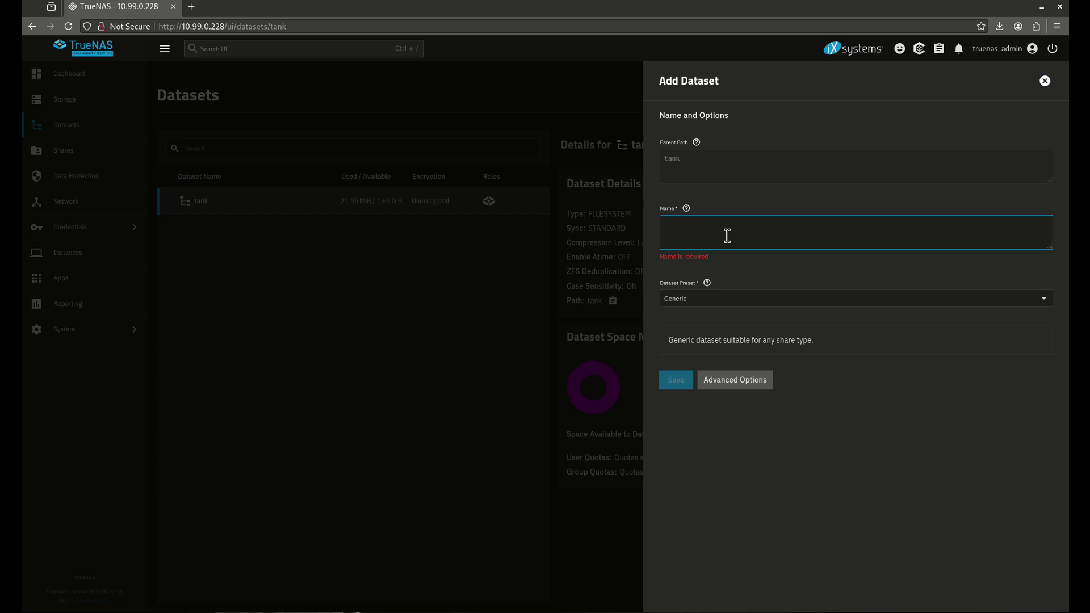
pyautogui.write('configs')
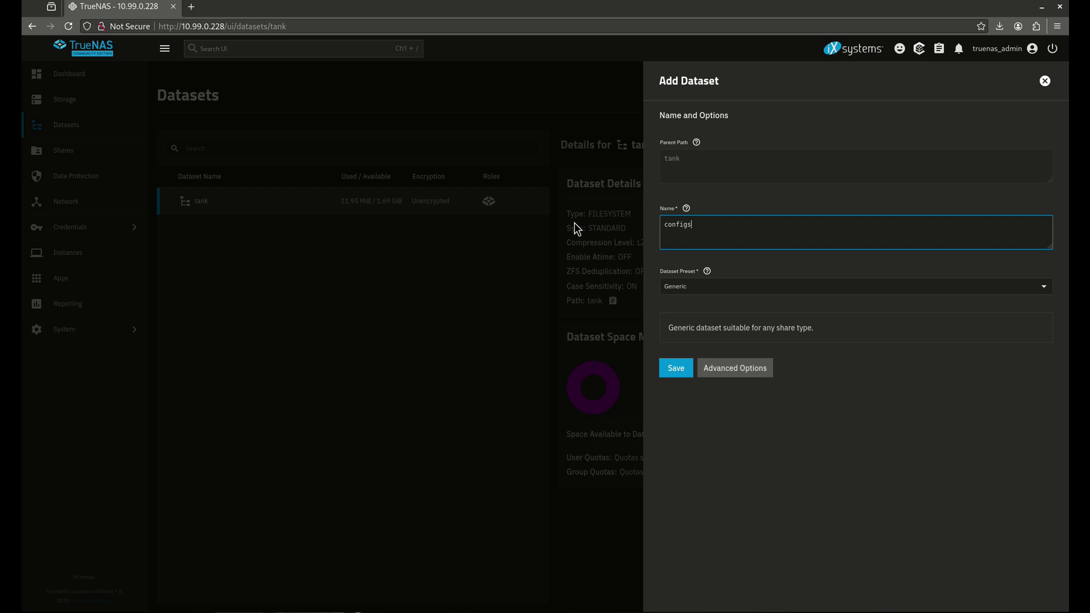
pyautogui.click(725, 290)
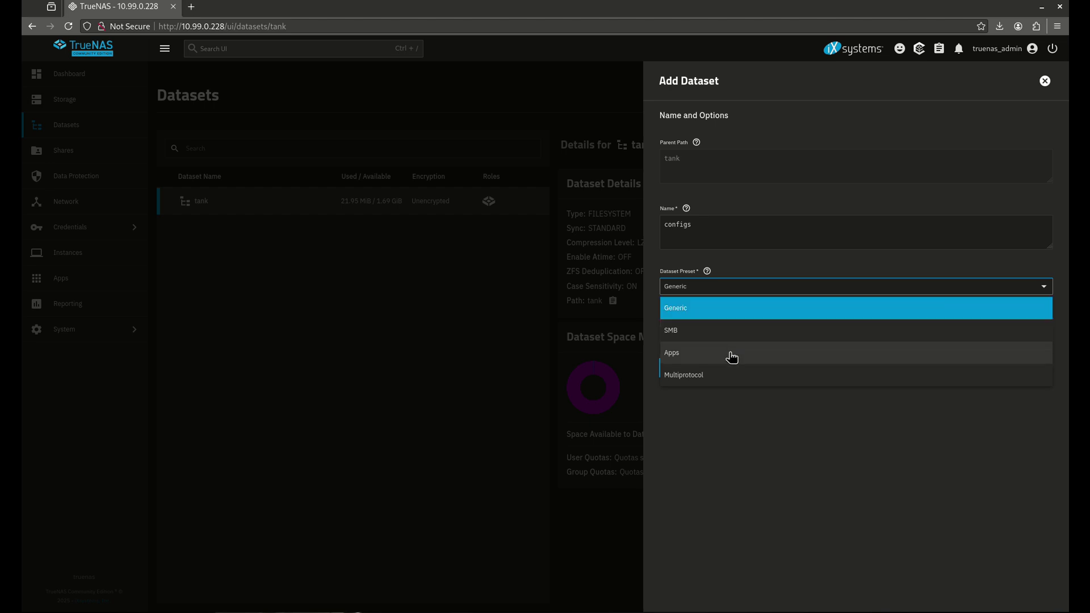
pyautogui.click(722, 352)
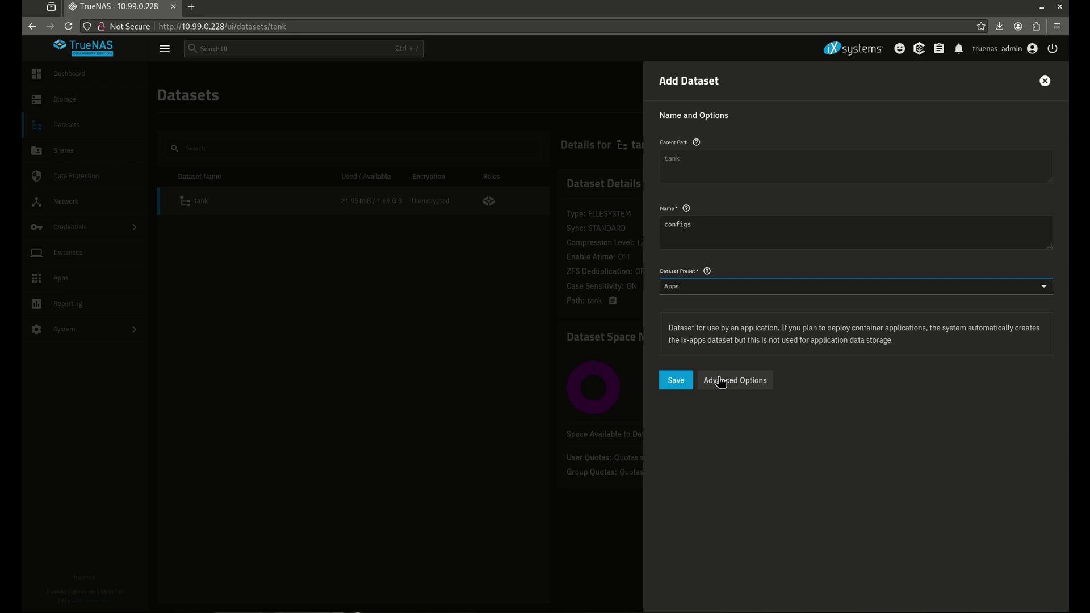
pyautogui.click(673, 383)
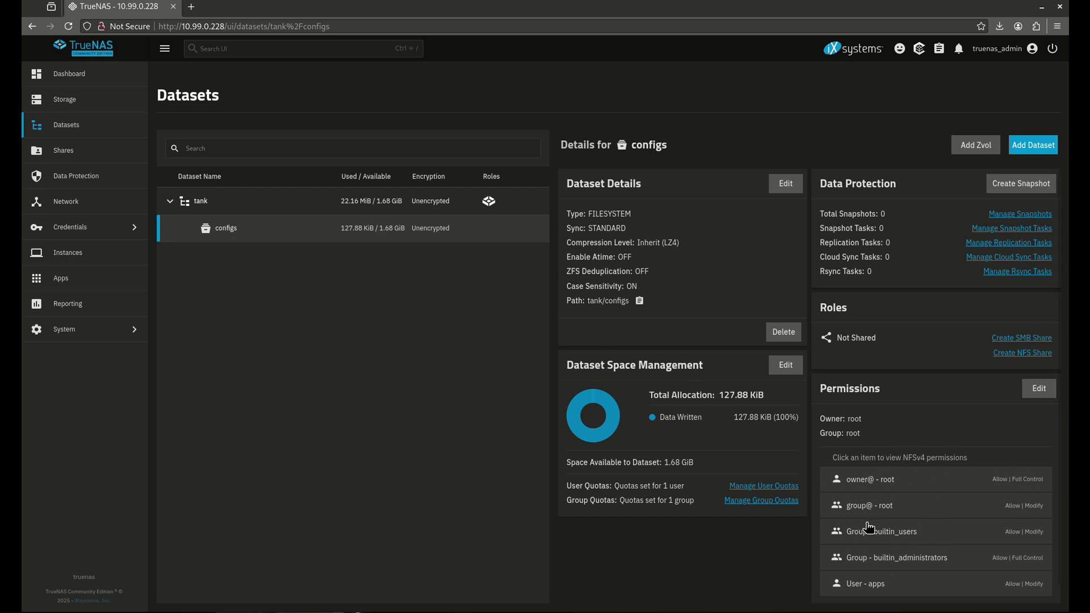
pyautogui.click(1038, 391)
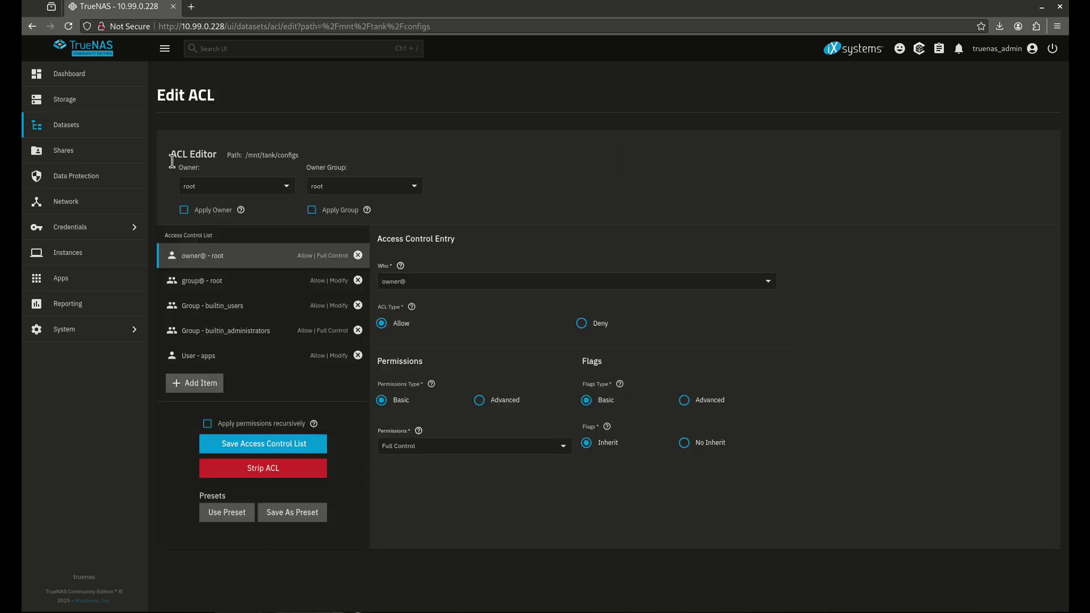
# Review the apps user's Allow Modify entry in the /mnt/tank/configs ACL.
pyautogui.moveTo(243, 156); pyautogui.dragTo(287, 167)
pyautogui.click(287, 166)
pyautogui.click(207, 364)
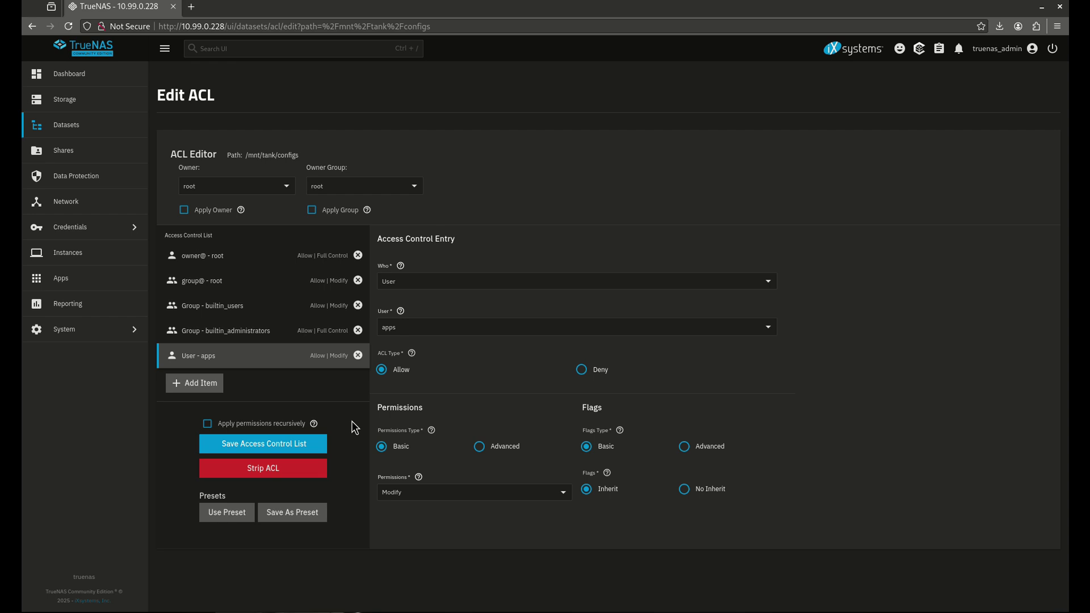
pyautogui.click(91, 233)
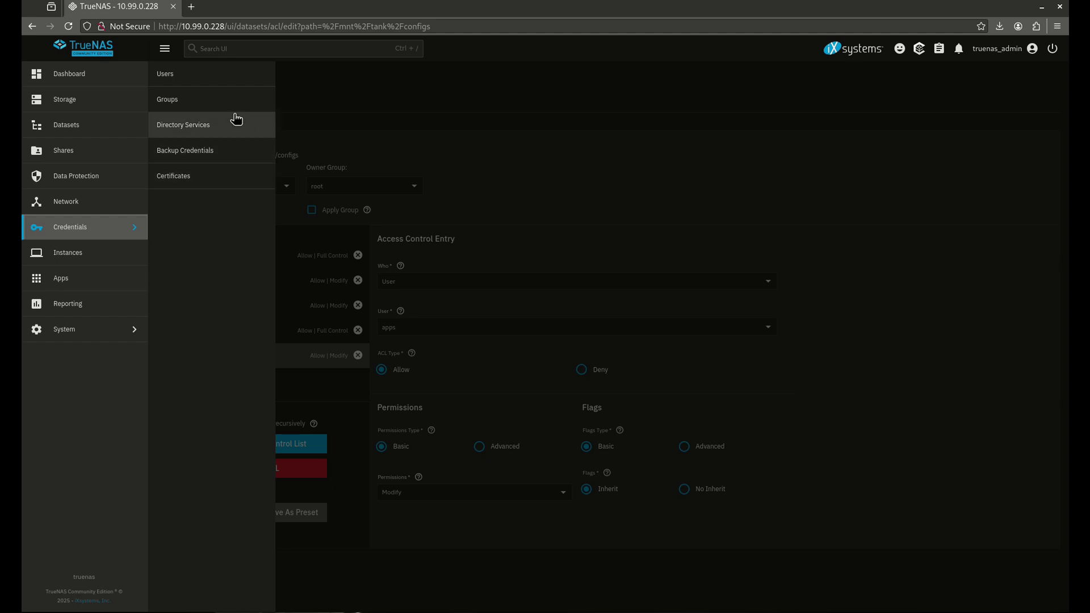
# Add a local user 'youtube' (UID 3000) with password login disabled, then return to Datasets.
pyautogui.click(205, 85)
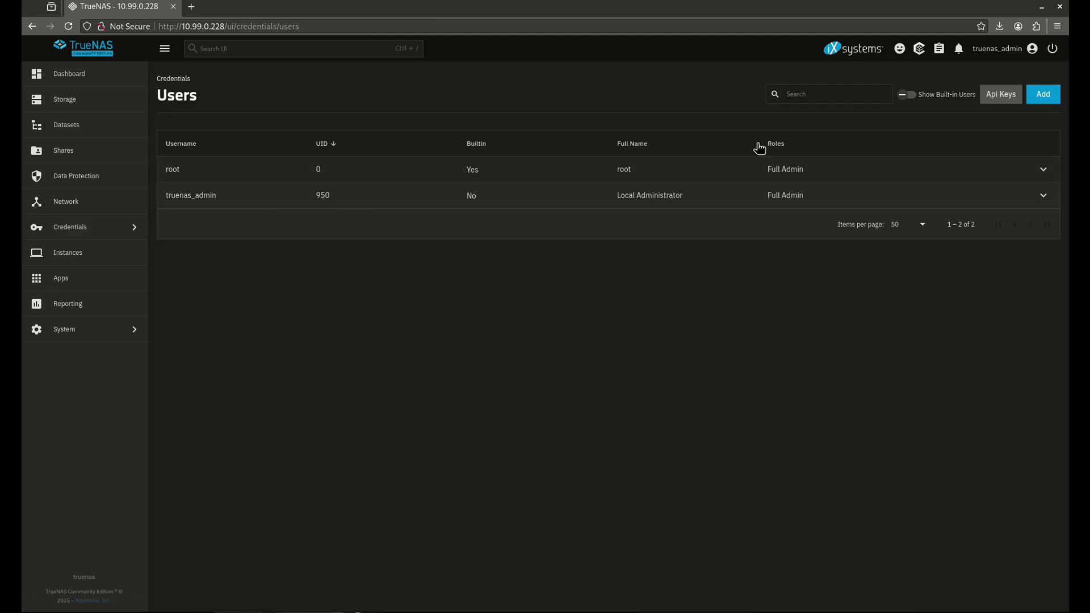
pyautogui.click(1043, 95)
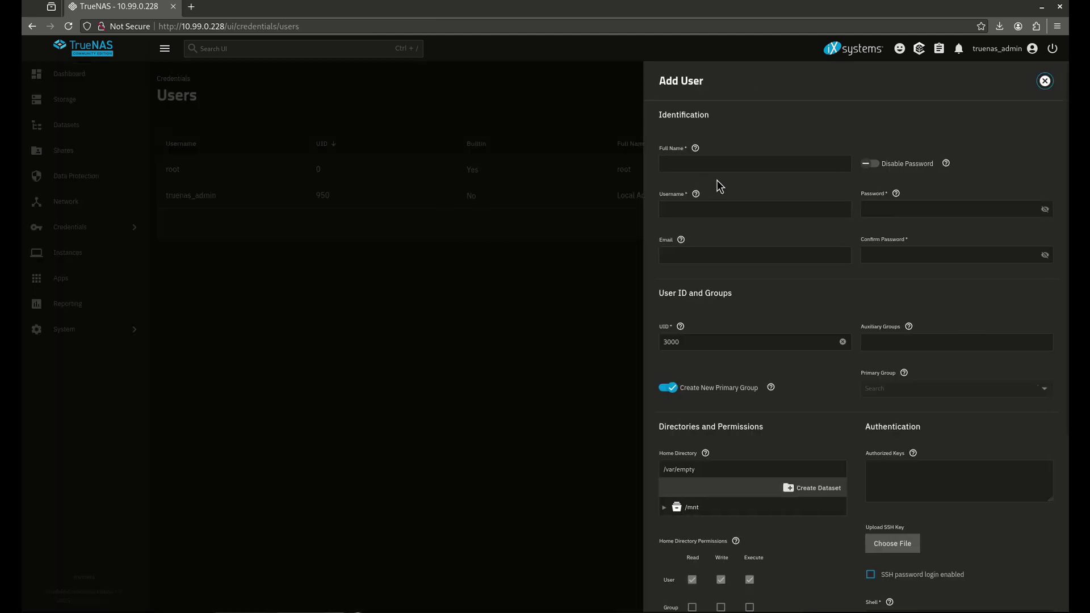
pyautogui.click(703, 169)
pyautogui.write('youi')
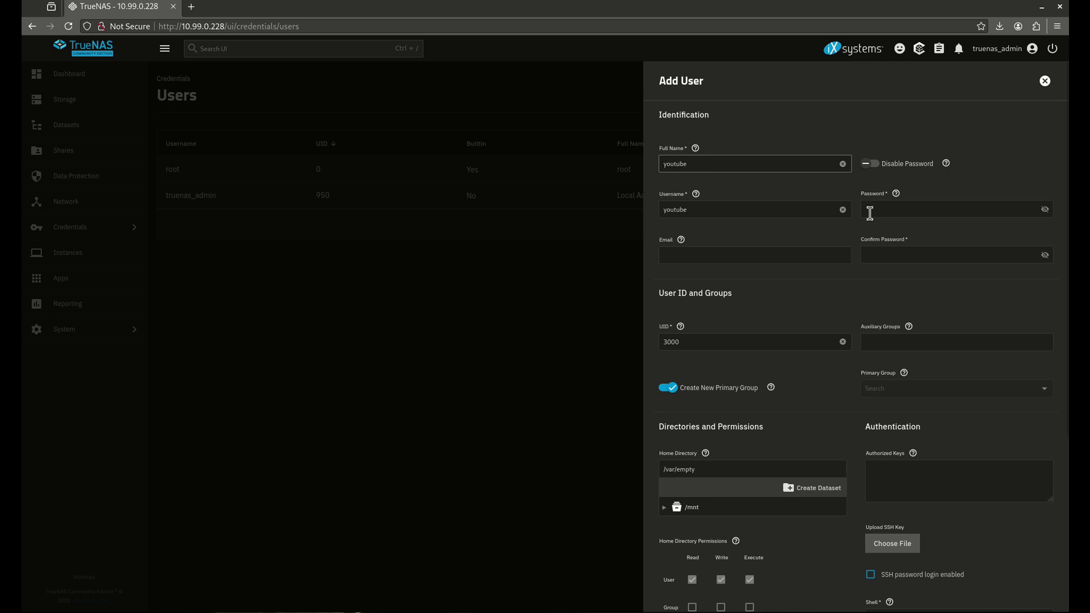
pyautogui.click(871, 163)
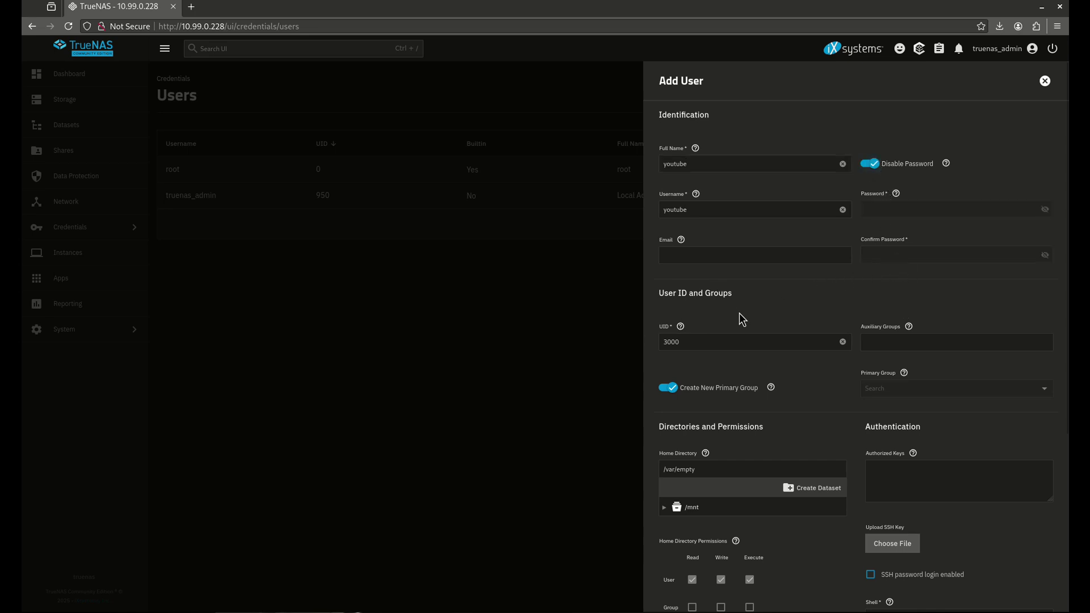
pyautogui.scroll(-5, 736, 309)
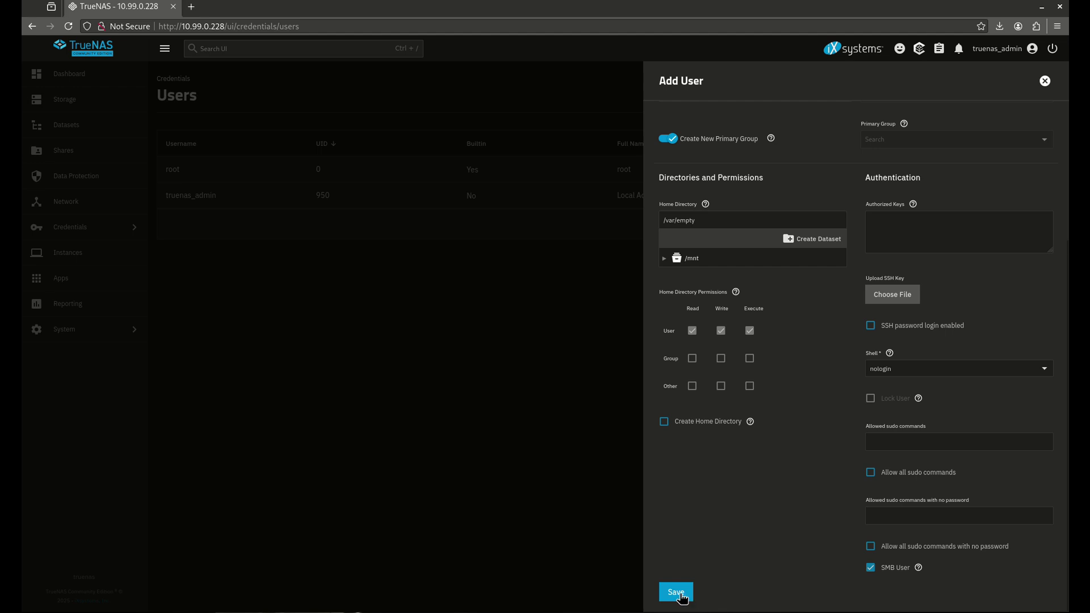
pyautogui.click(677, 593)
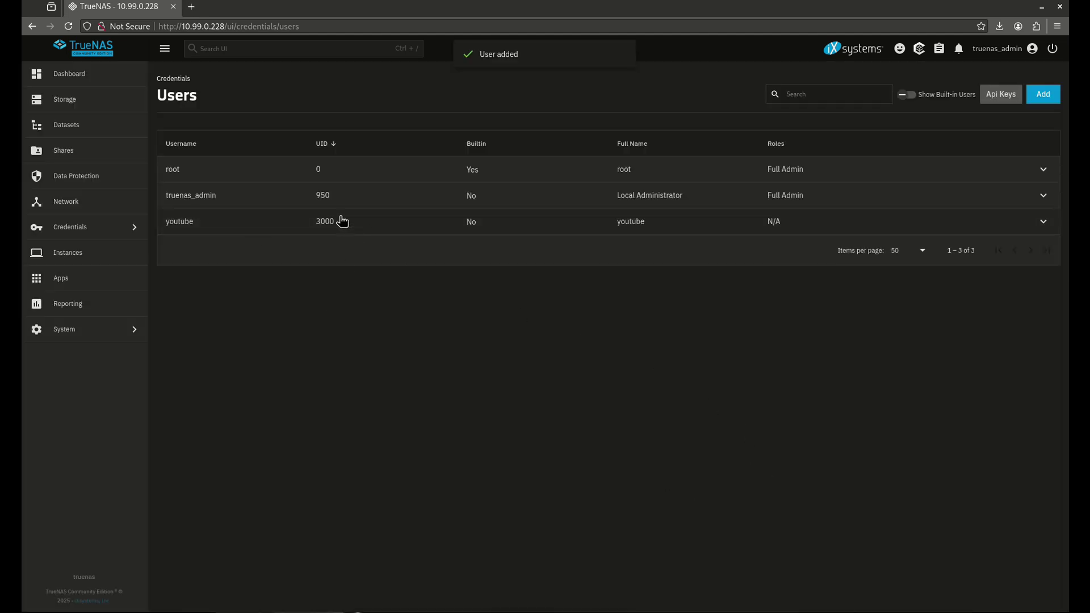
pyautogui.click(83, 127)
# Add an Allow Modify entry for user youtube to the configs ACL and save it.
pyautogui.click(277, 228)
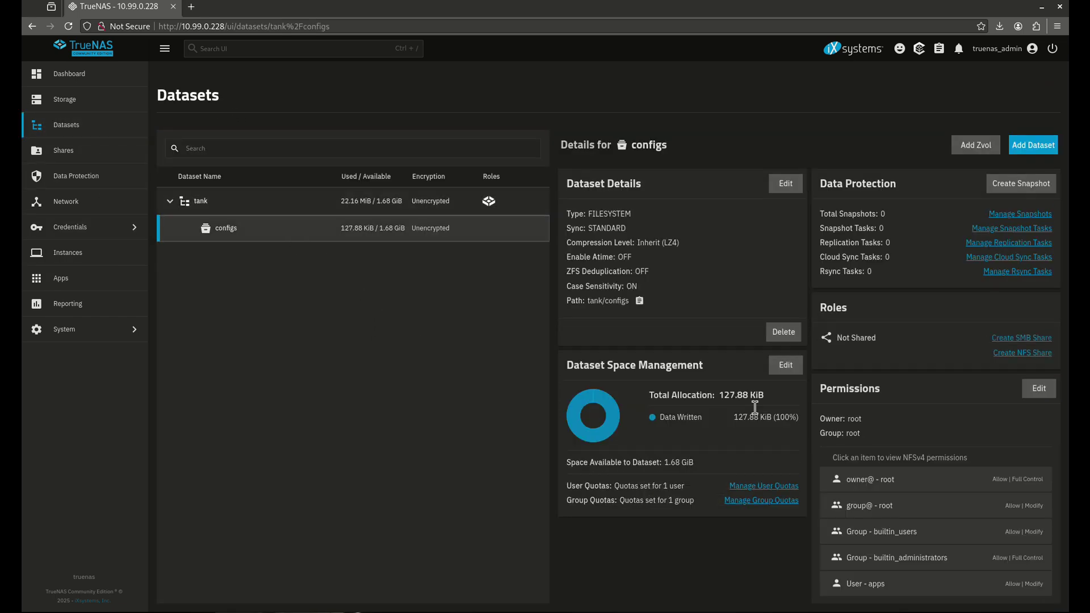
pyautogui.click(1039, 387)
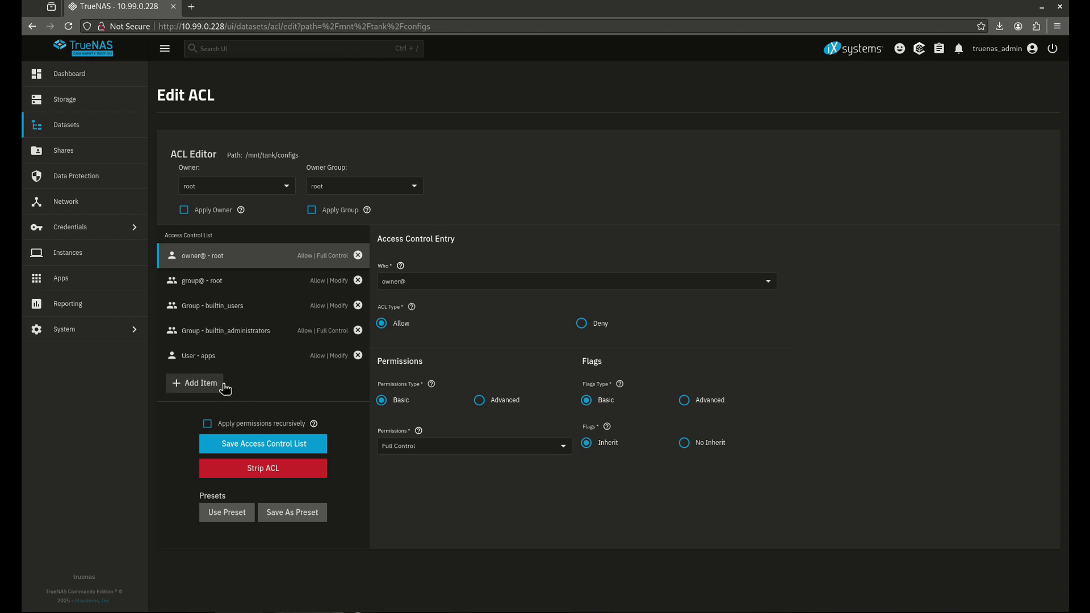
pyautogui.click(214, 386)
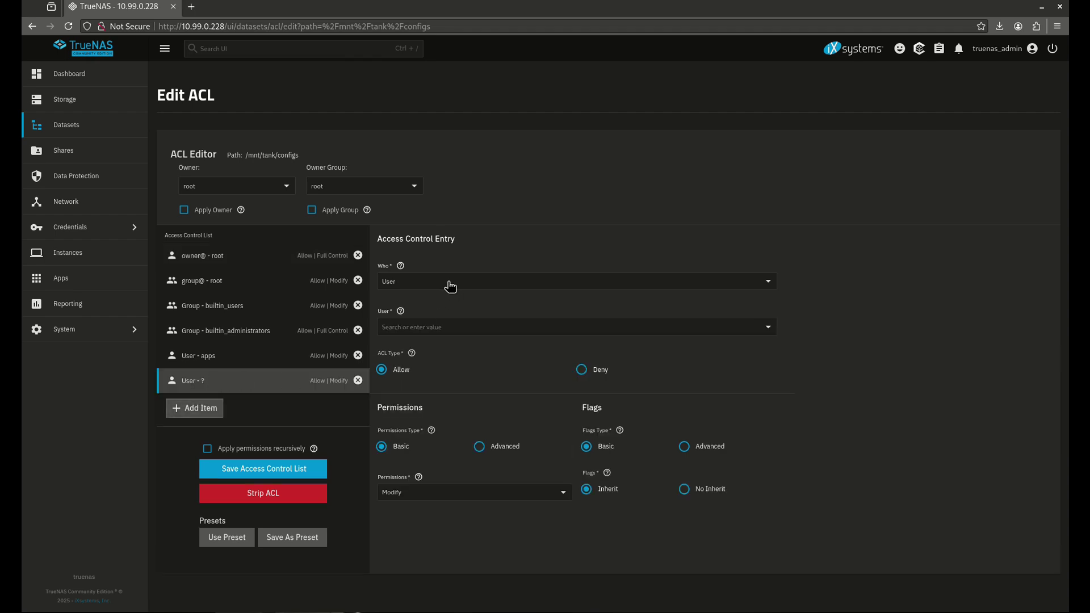
pyautogui.click(409, 326)
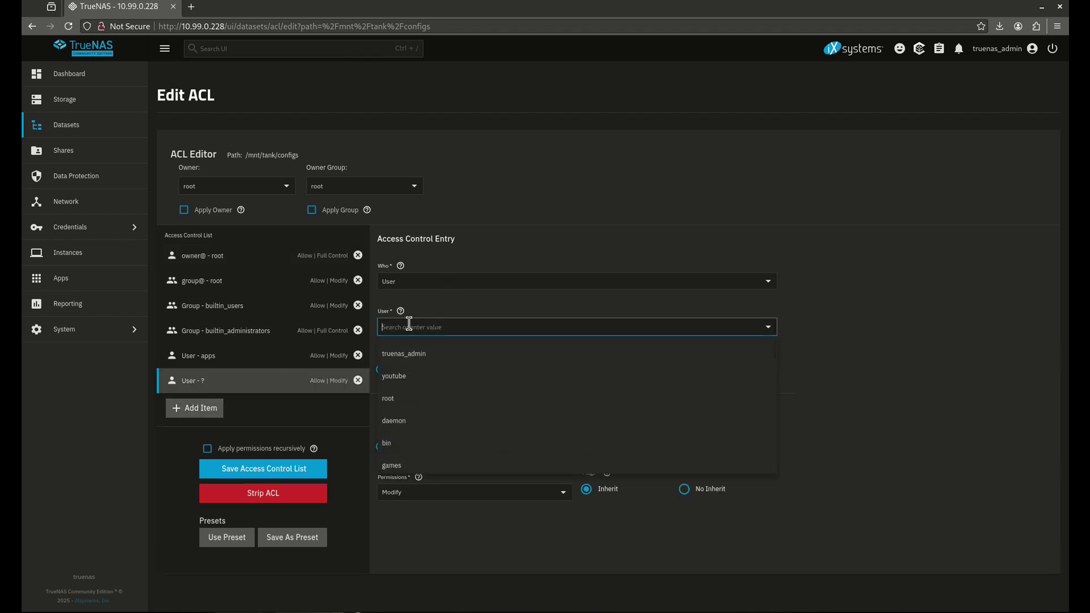
pyautogui.click(418, 376)
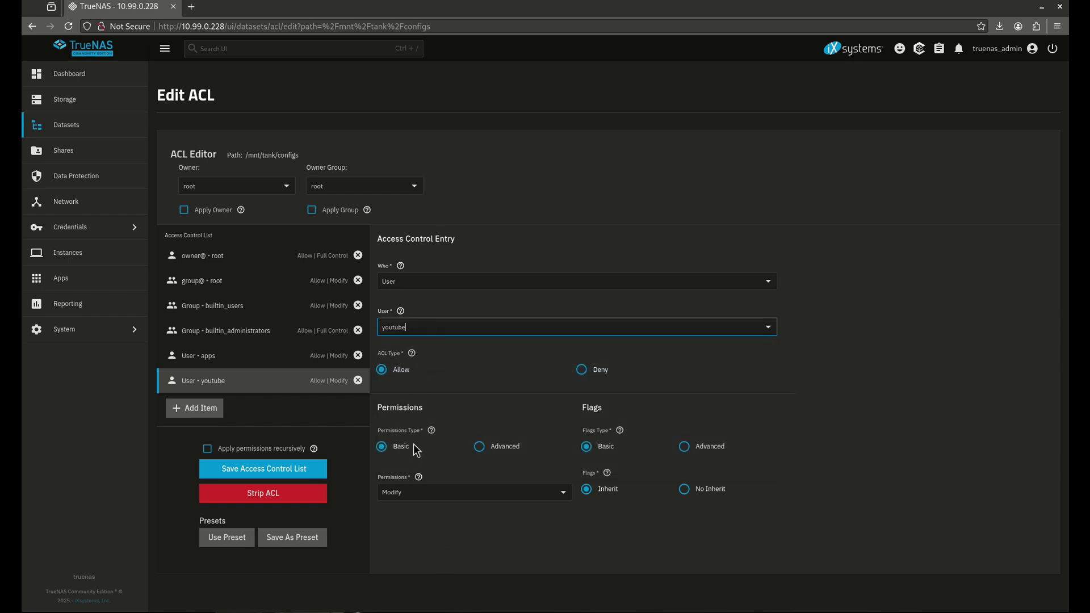
pyautogui.click(283, 468)
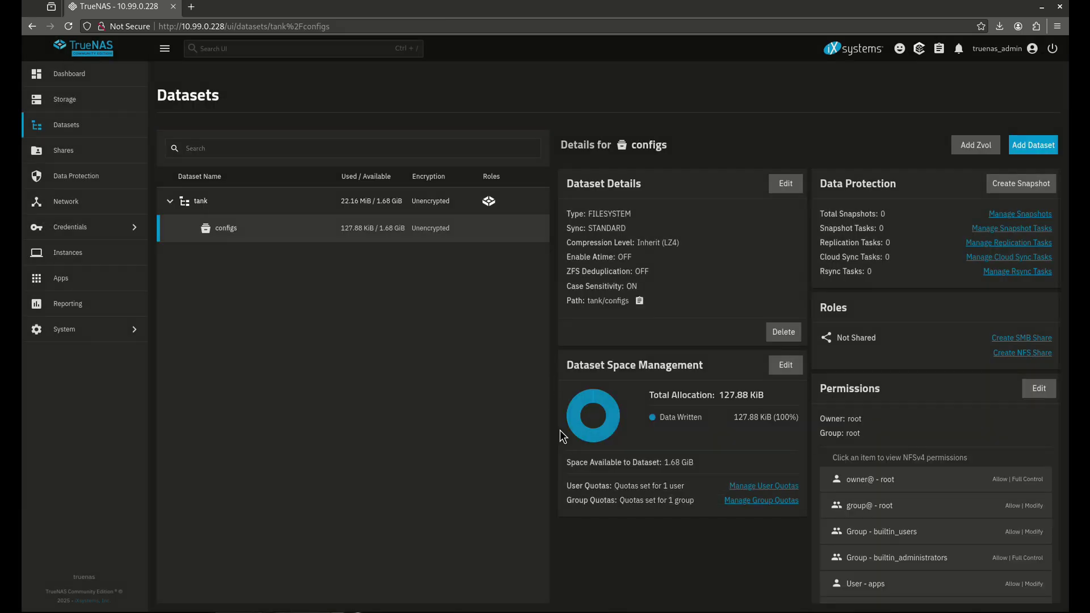
pyautogui.scroll(-1, 895, 430)
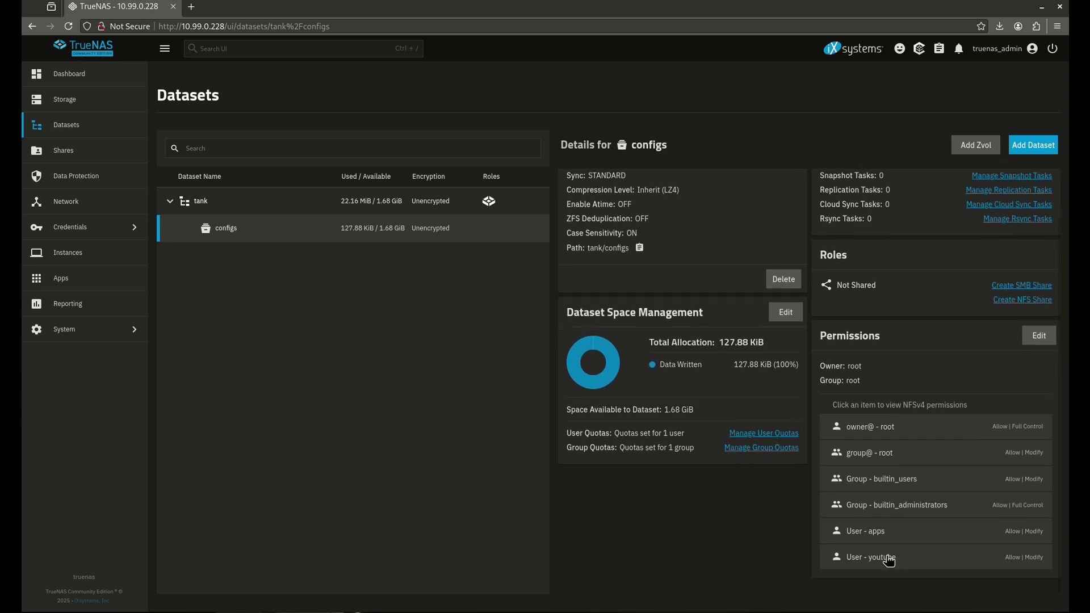
# Delete the youtube entry from the configs ACL and save the list.
pyautogui.click(1039, 336)
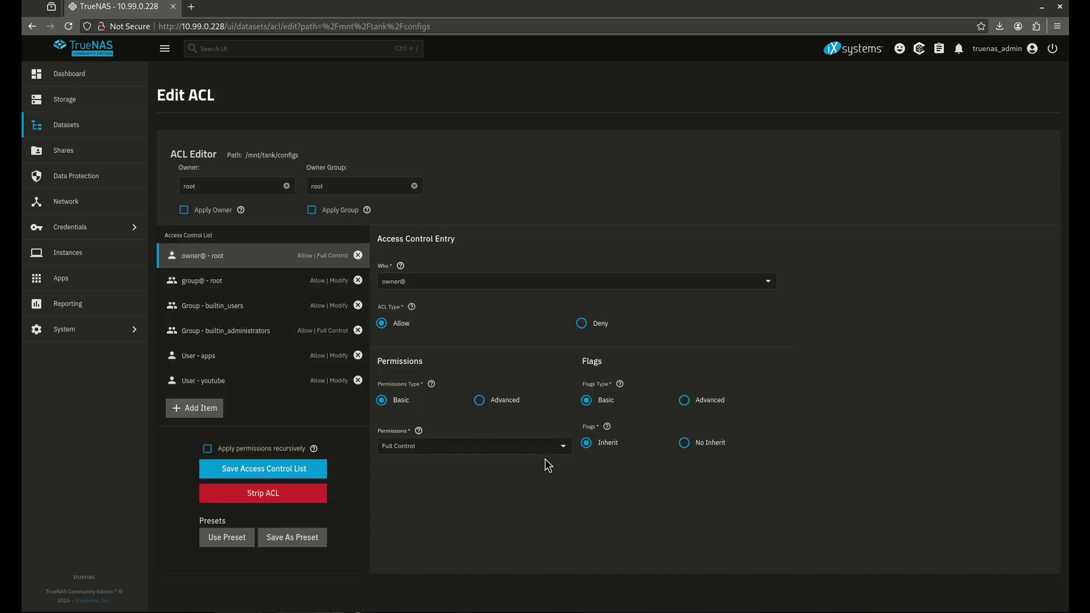
pyautogui.click(358, 381)
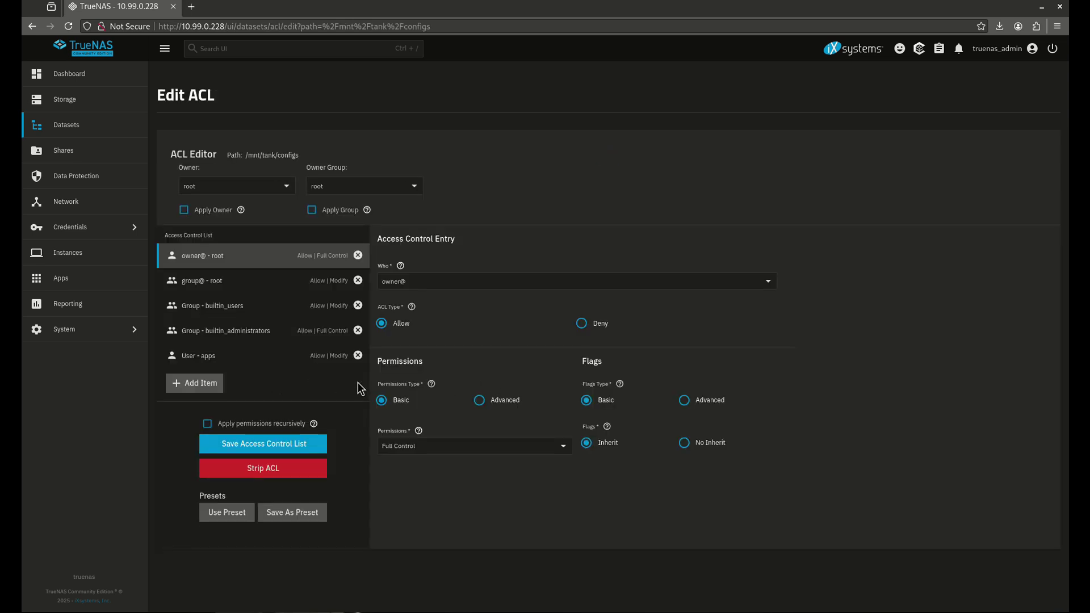
pyautogui.click(307, 448)
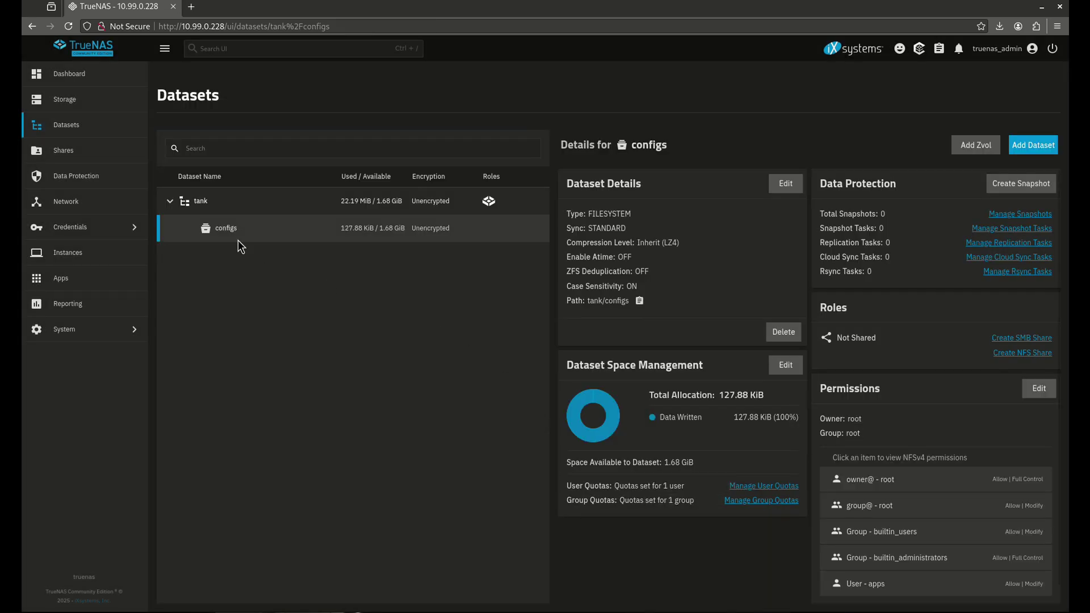
# Create a 'kuma' dataset inside configs with the Apps preset.
pyautogui.click(1033, 147)
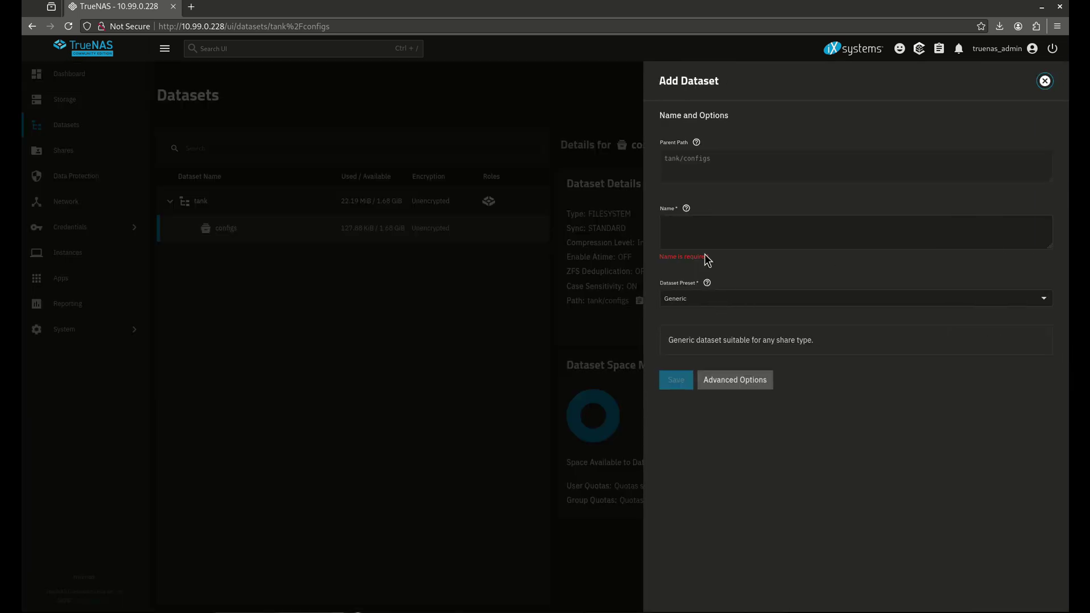
pyautogui.write('kuma')
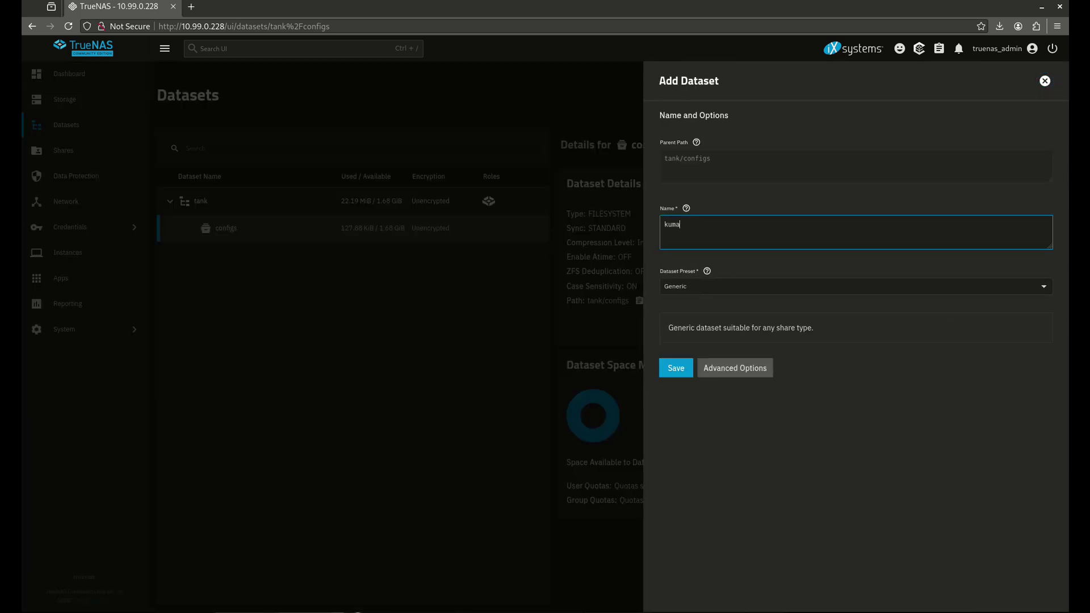
pyautogui.click(752, 285)
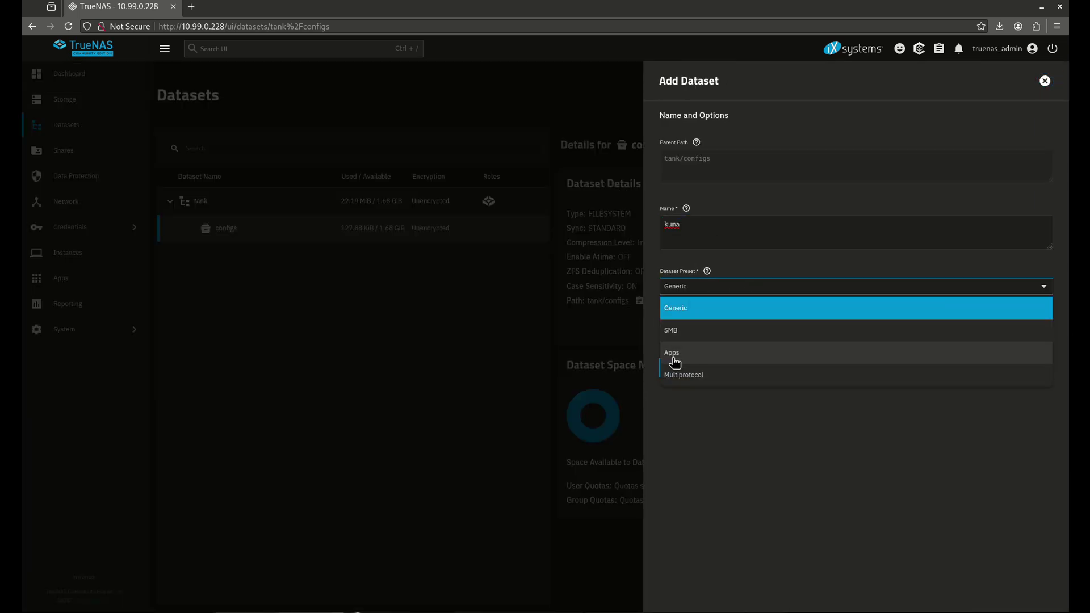
pyautogui.click(673, 355)
pyautogui.click(676, 379)
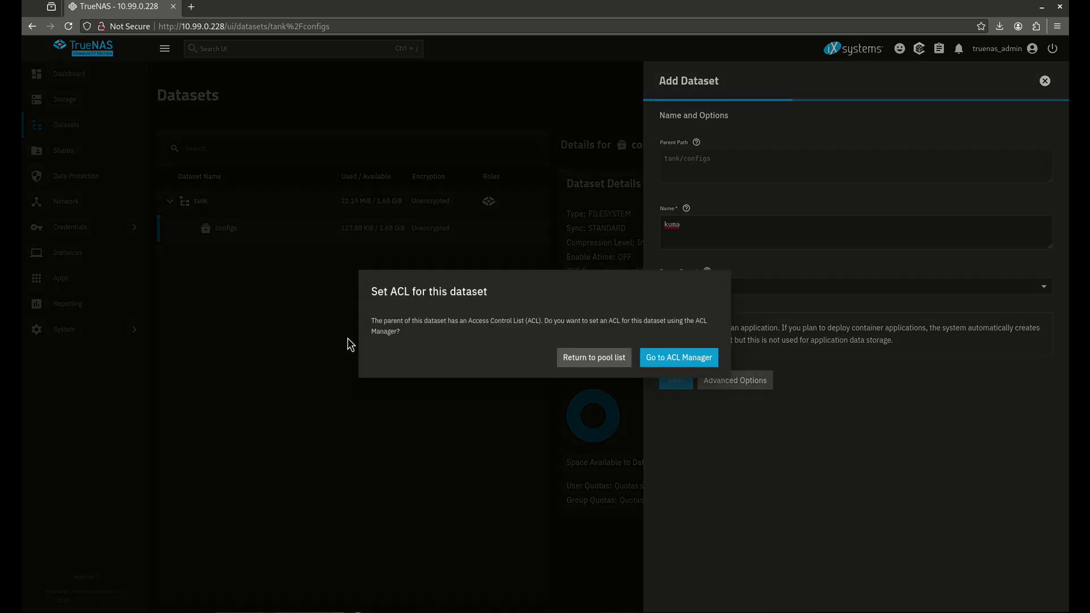
# Skip setting an ACL on kuma and return to the configs dataset's details.
pyautogui.click(624, 359)
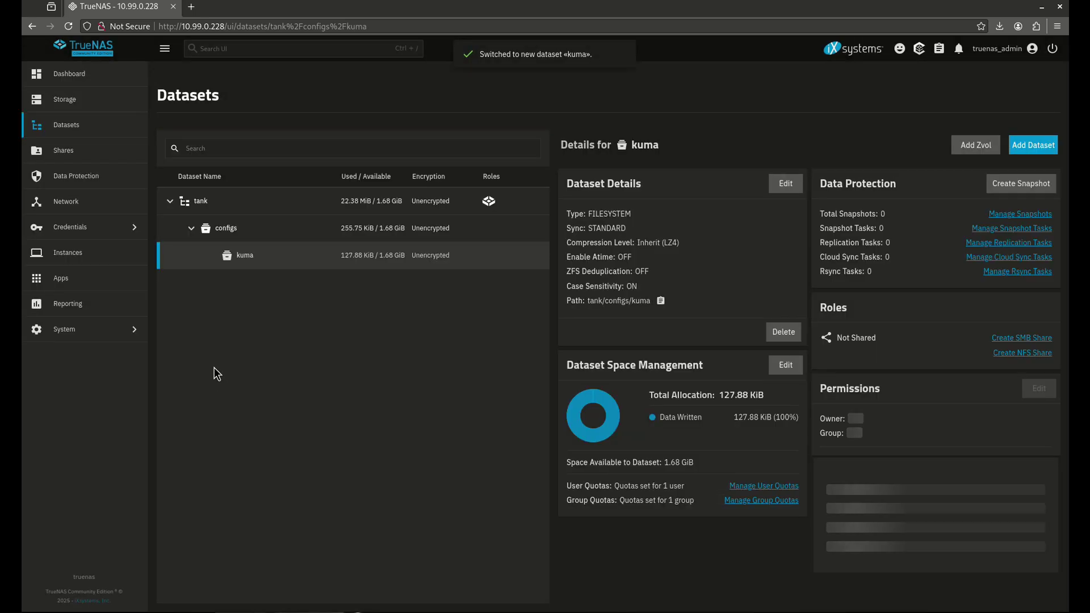
pyautogui.click(292, 229)
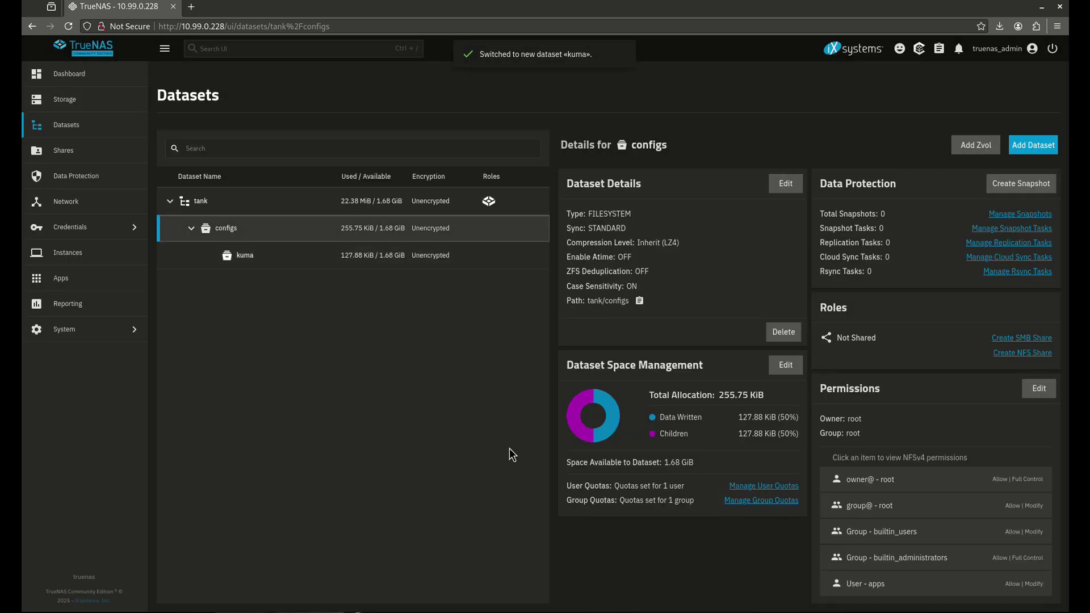
pyautogui.click(1032, 146)
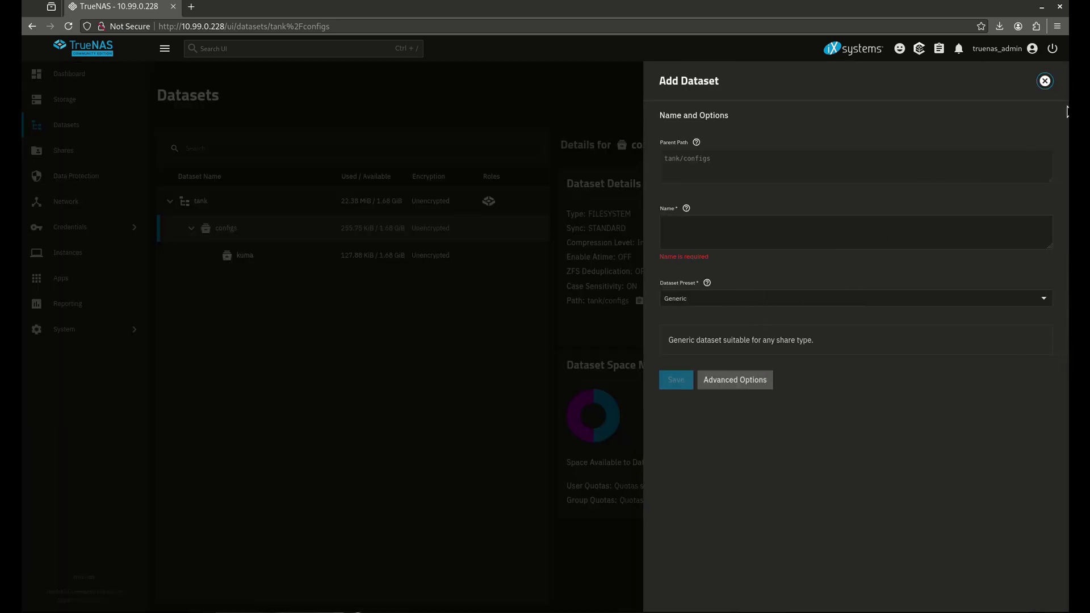
pyautogui.click(1045, 80)
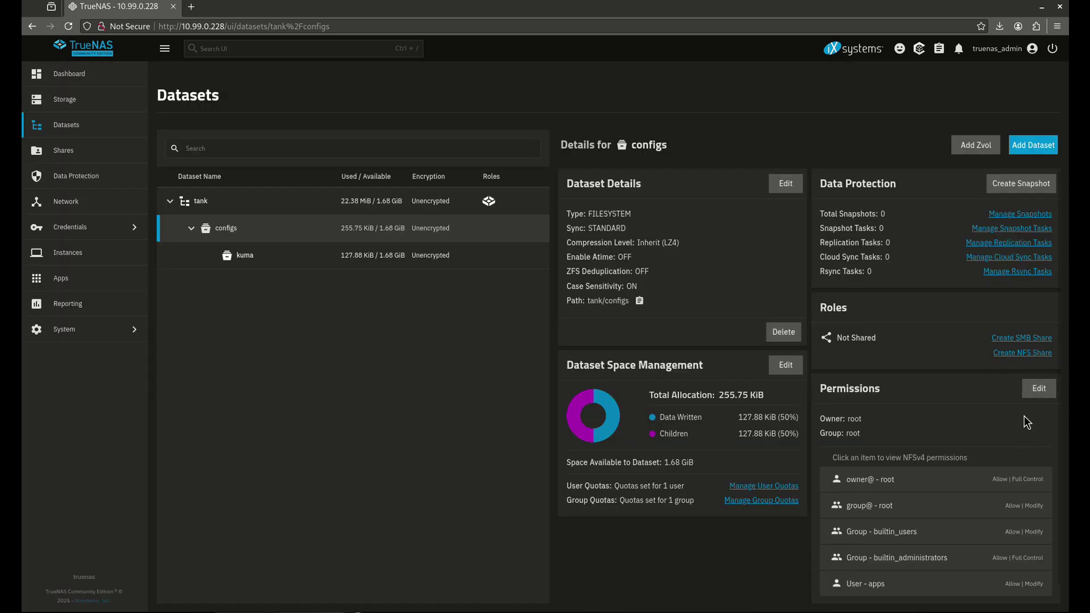
# Re-add user youtube with Allow Modify to the configs ACL and save.
pyautogui.click(1039, 388)
pyautogui.click(221, 382)
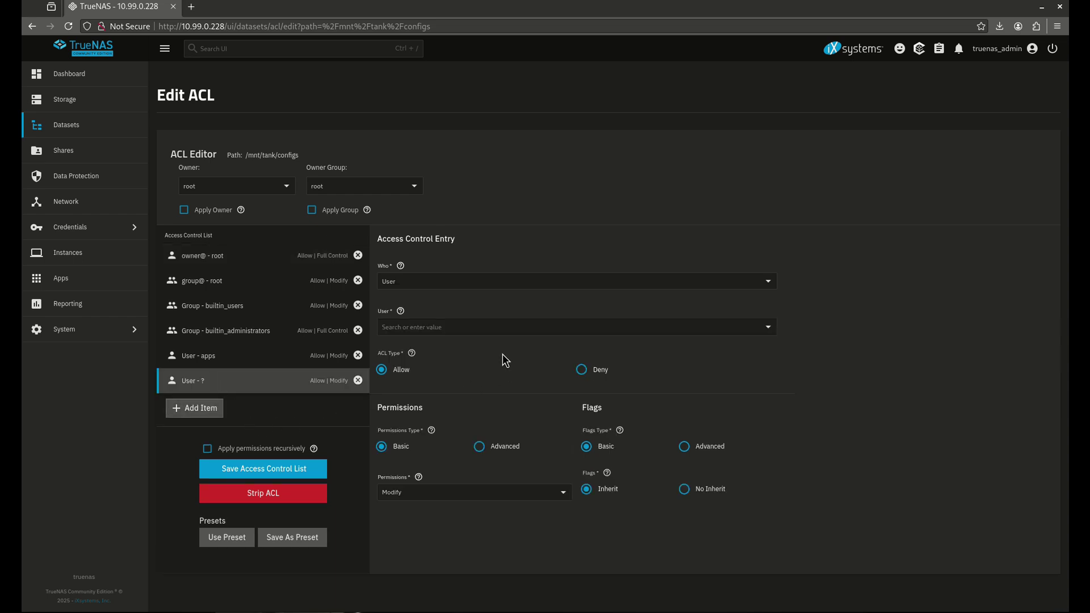
pyautogui.click(439, 326)
pyautogui.click(420, 379)
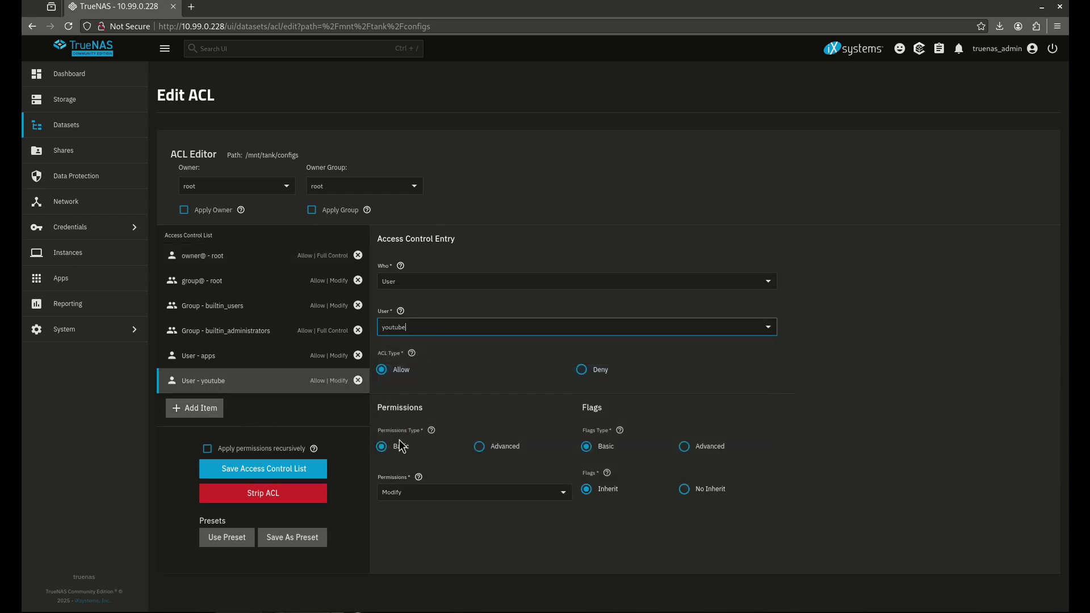
pyautogui.click(252, 470)
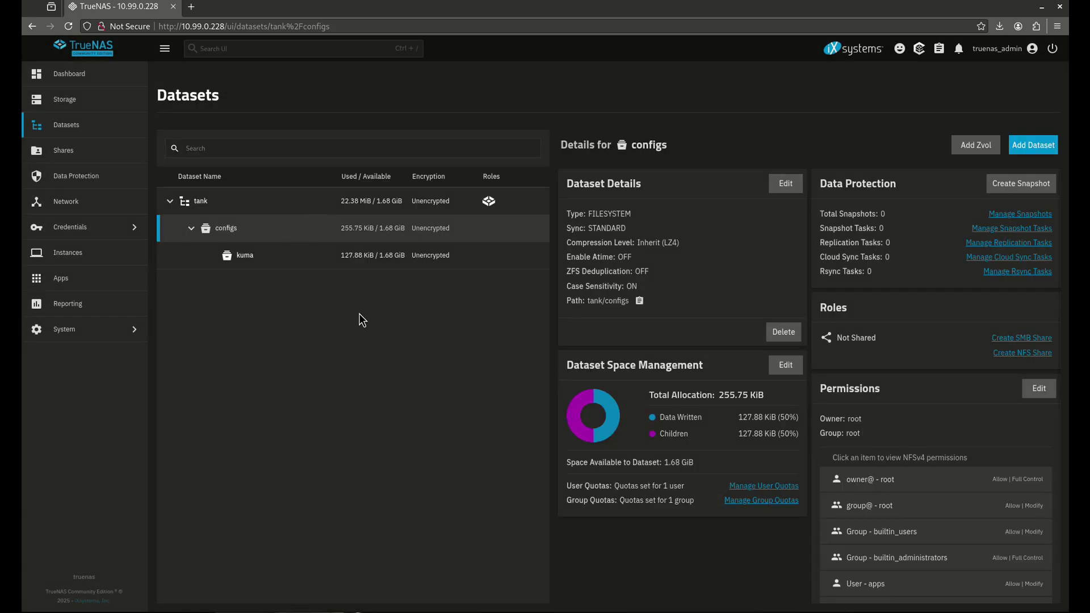
# Confirm kuma lacks the youtube entry, then reopen the configs ACL editor.
pyautogui.scroll(-2, 962, 479)
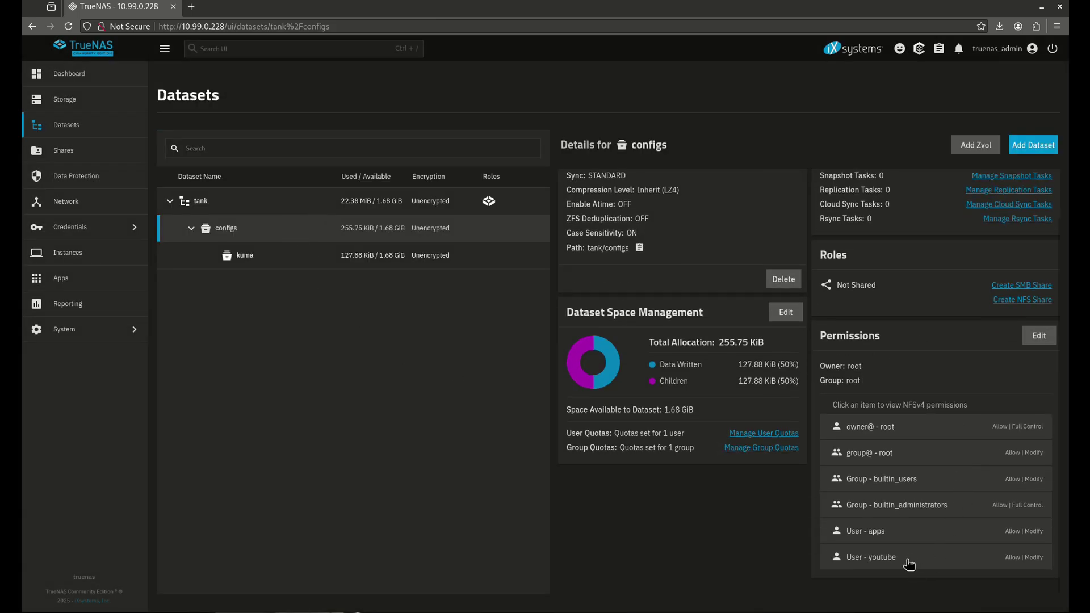
pyautogui.click(335, 262)
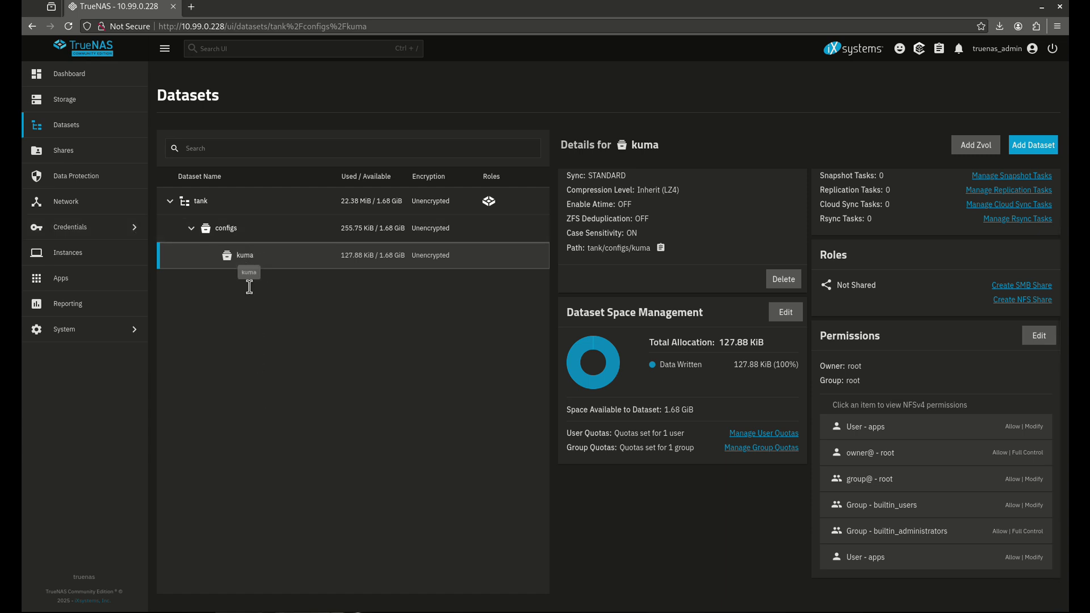
pyautogui.click(239, 230)
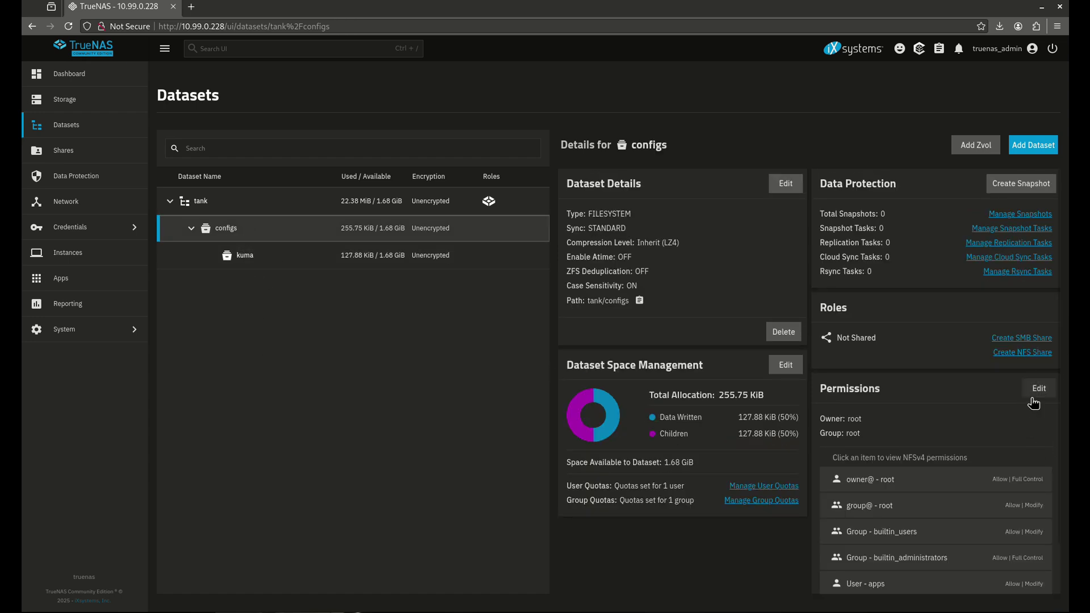
pyautogui.click(1037, 390)
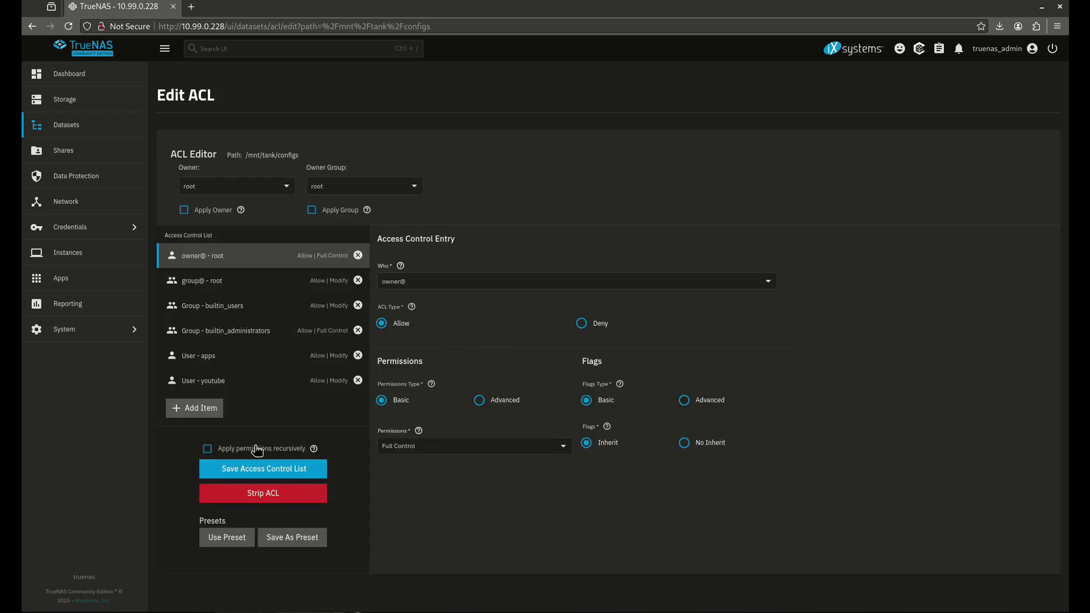
# Save the configs ACL recursively, applying it to child datasets too.
pyautogui.click(258, 450)
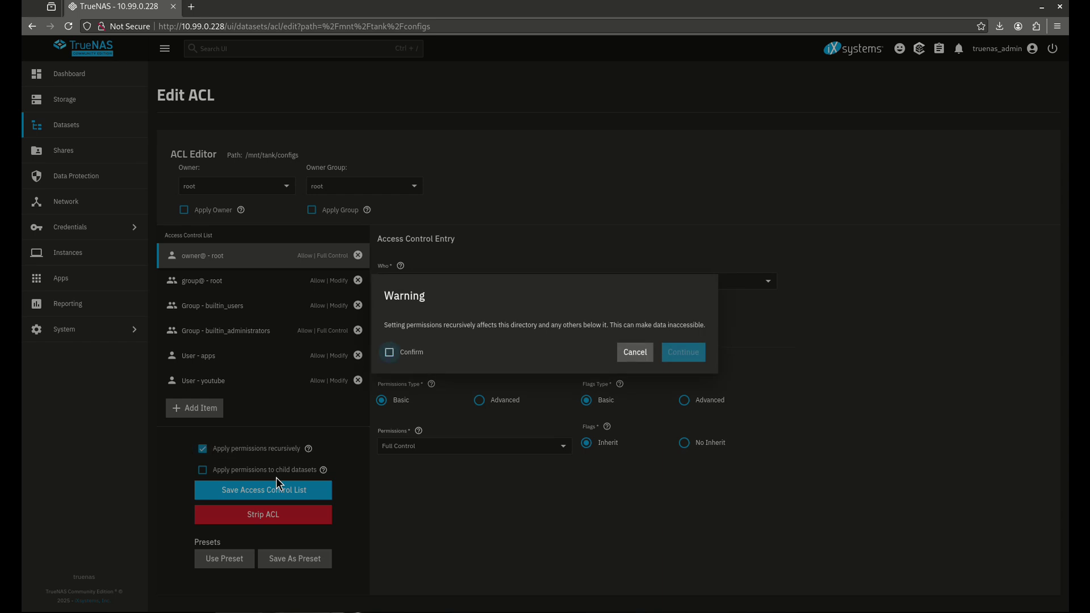
pyautogui.click(421, 354)
pyautogui.click(673, 356)
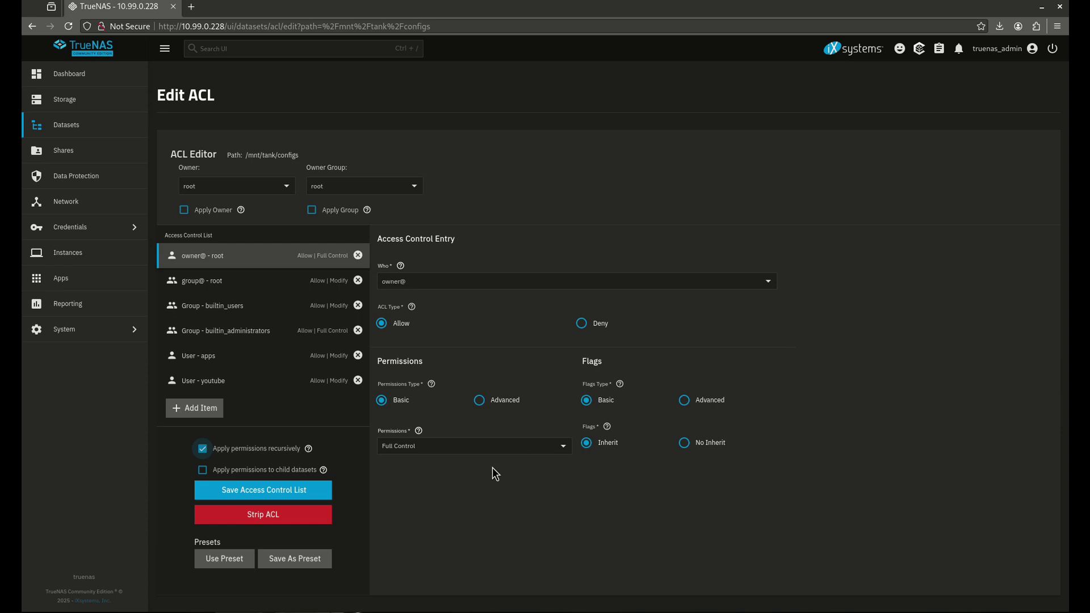
pyautogui.click(324, 471)
pyautogui.click(324, 470)
pyautogui.click(203, 470)
pyautogui.click(278, 491)
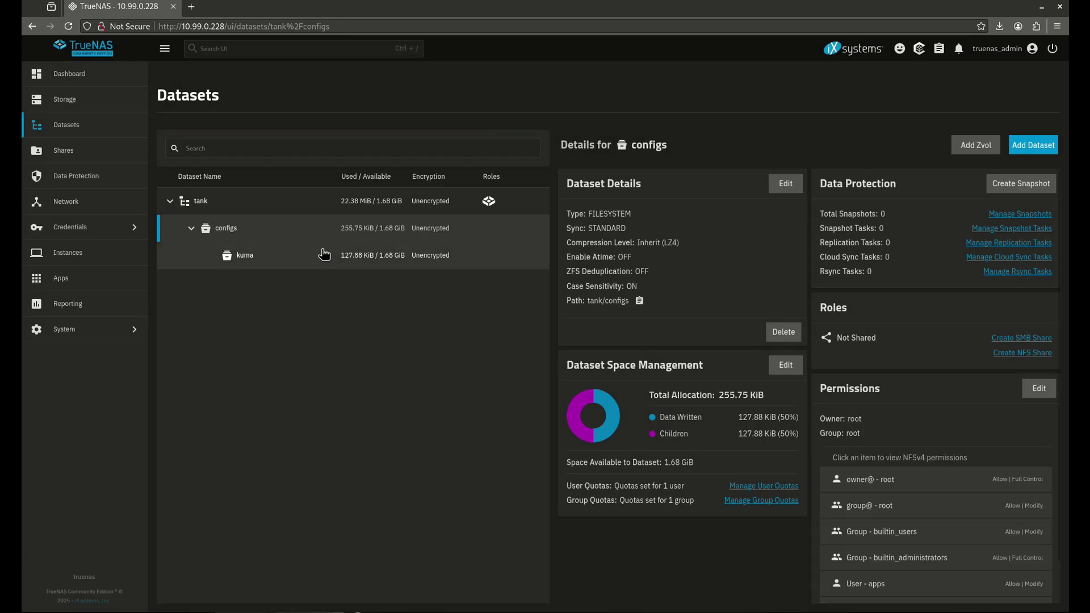
# Check that kuma now carries the youtube entry and open its ACL editor.
pyautogui.scroll(-1, 893, 546)
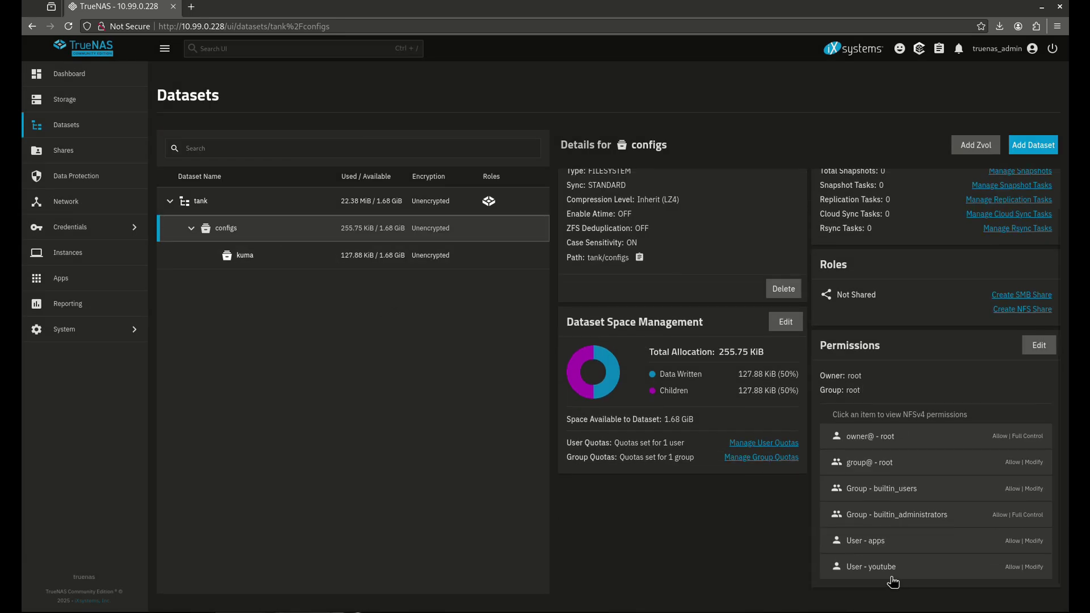
pyautogui.click(248, 257)
pyautogui.scroll(-2, 857, 477)
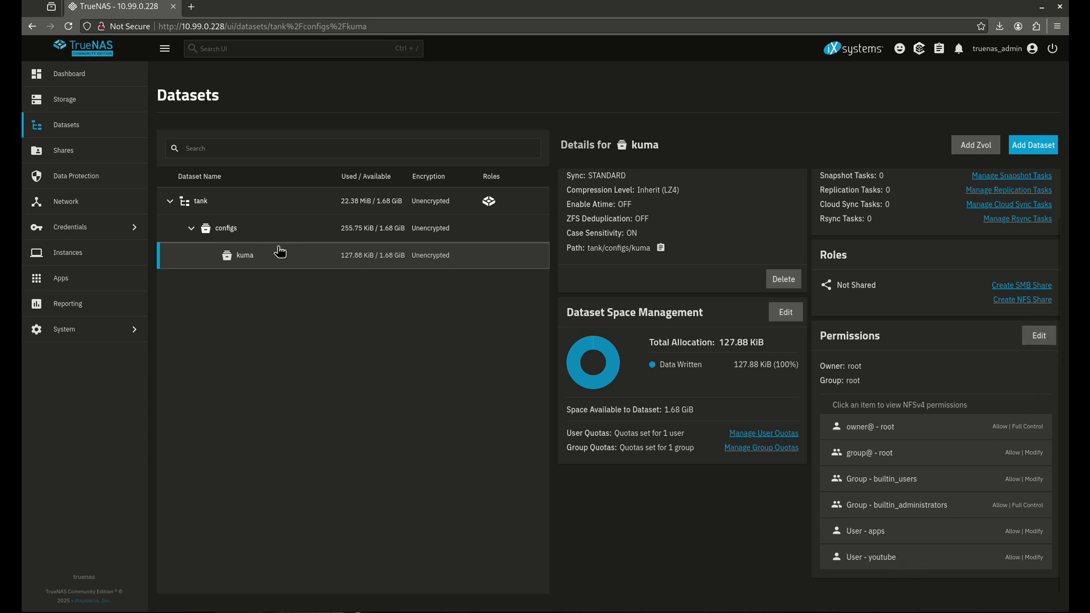
pyautogui.click(1031, 337)
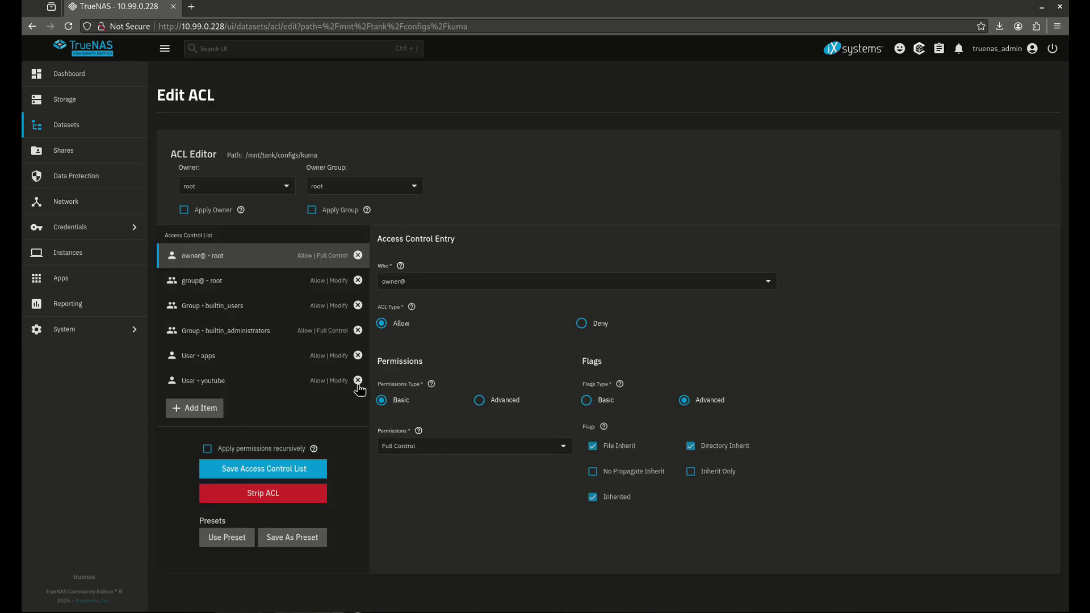
# Delete the User - youtube entry from kuma's ACL, save it, and view the configs dataset's details.
pyautogui.click(358, 381)
pyautogui.click(316, 444)
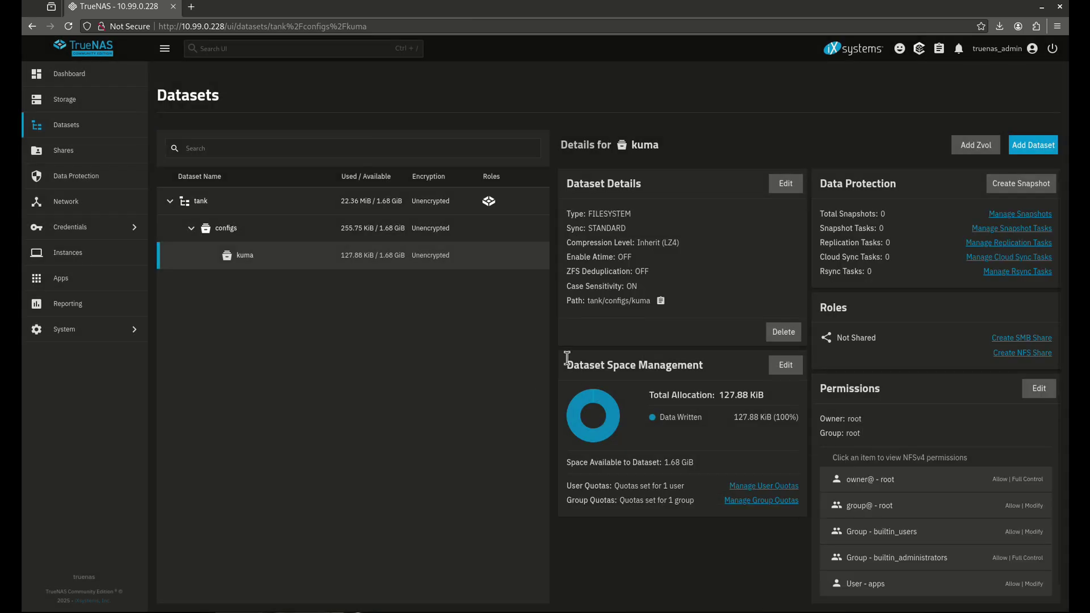
pyautogui.scroll(-1, 960, 449)
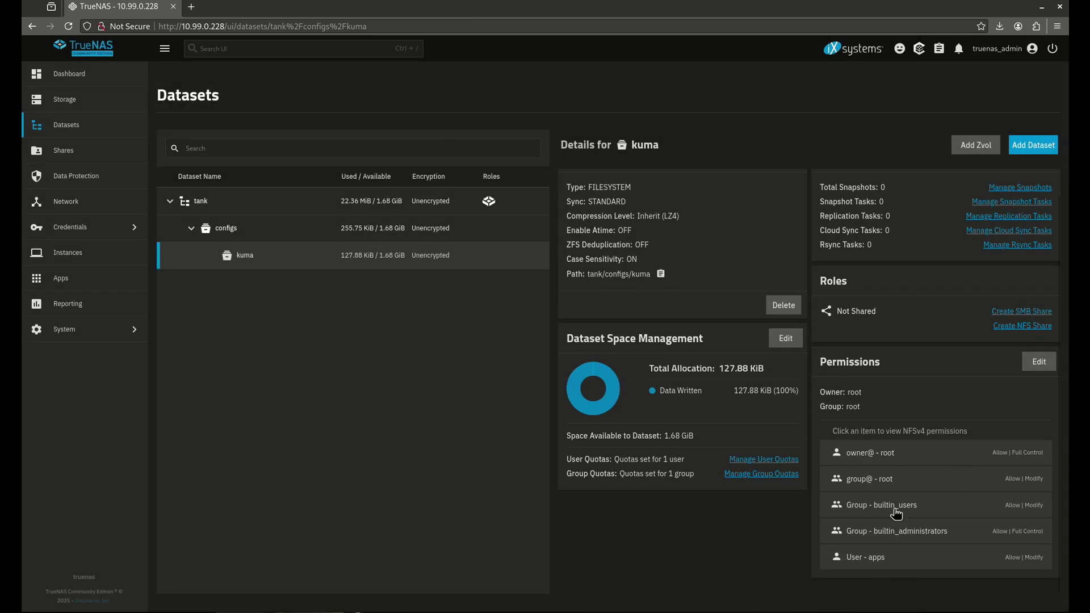
pyautogui.click(245, 230)
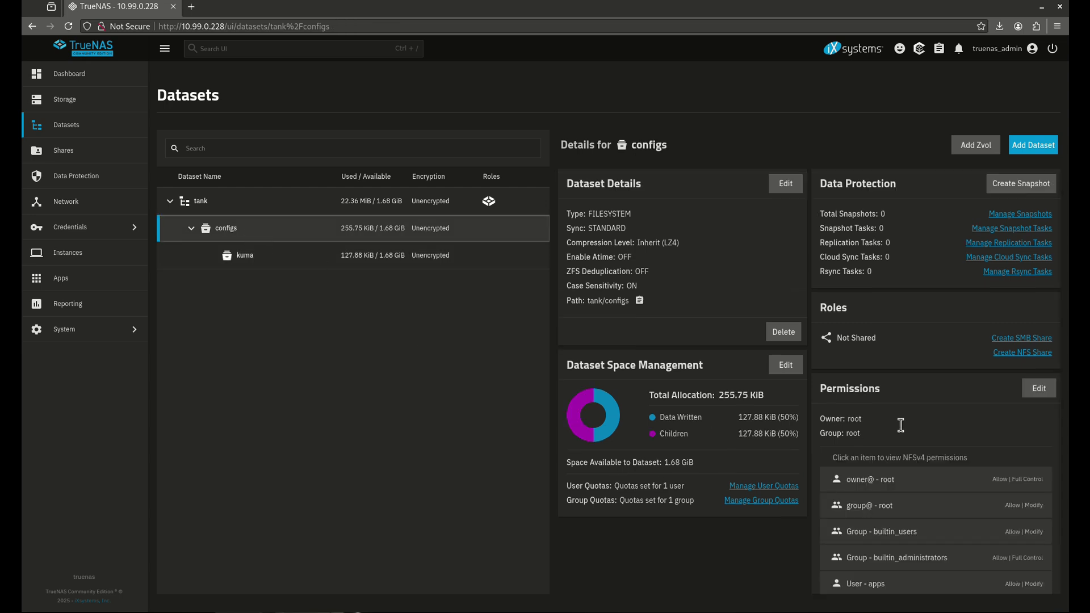
pyautogui.scroll(-2, 909, 449)
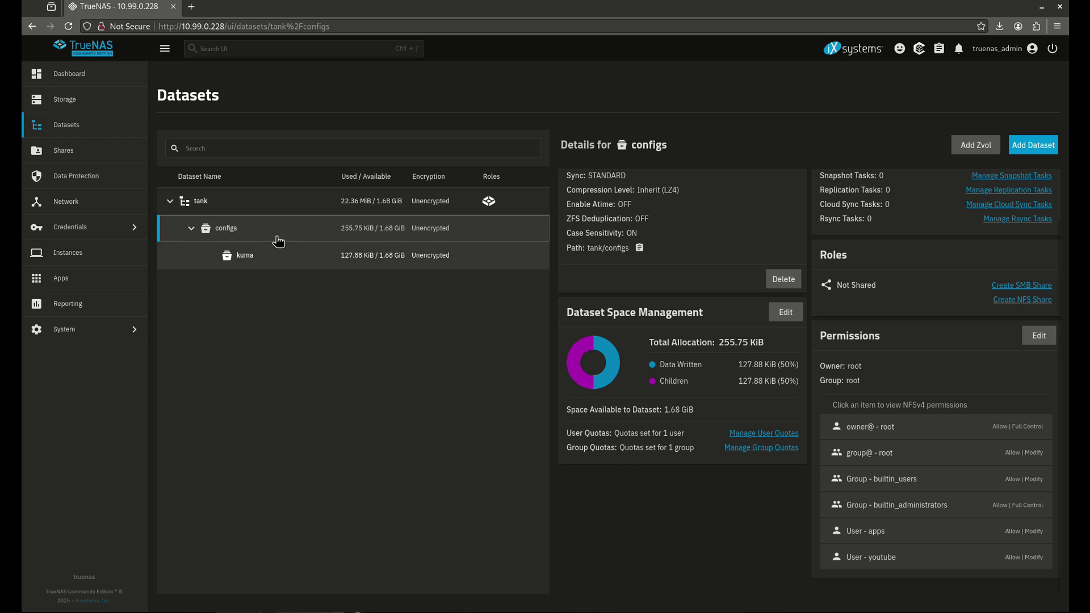
# Add a dataset named 'photos' under tank with the Generic preset.
pyautogui.click(253, 204)
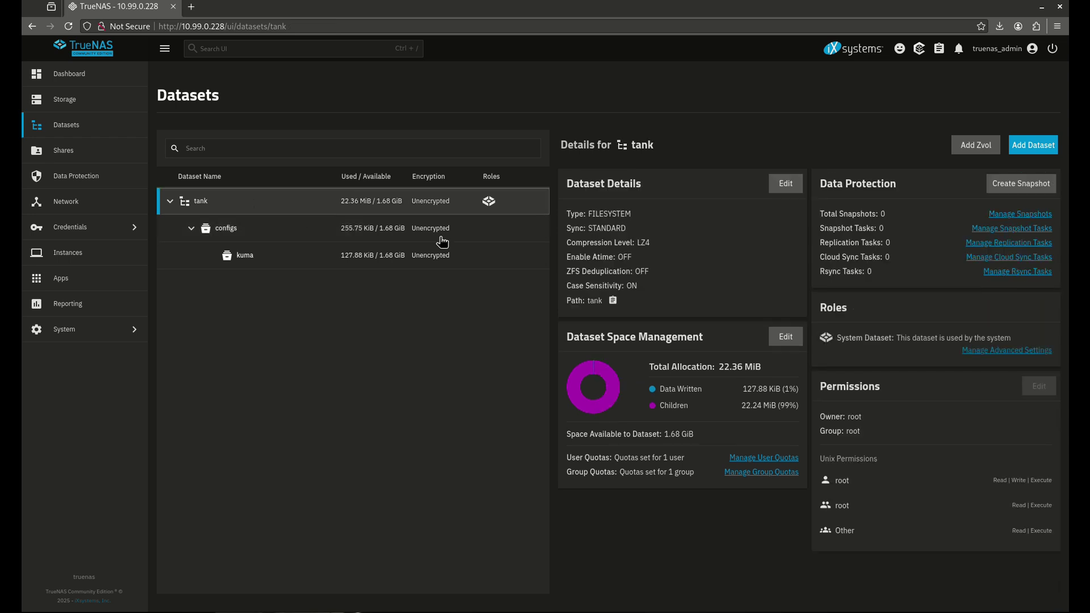
pyautogui.click(1042, 148)
pyautogui.click(734, 235)
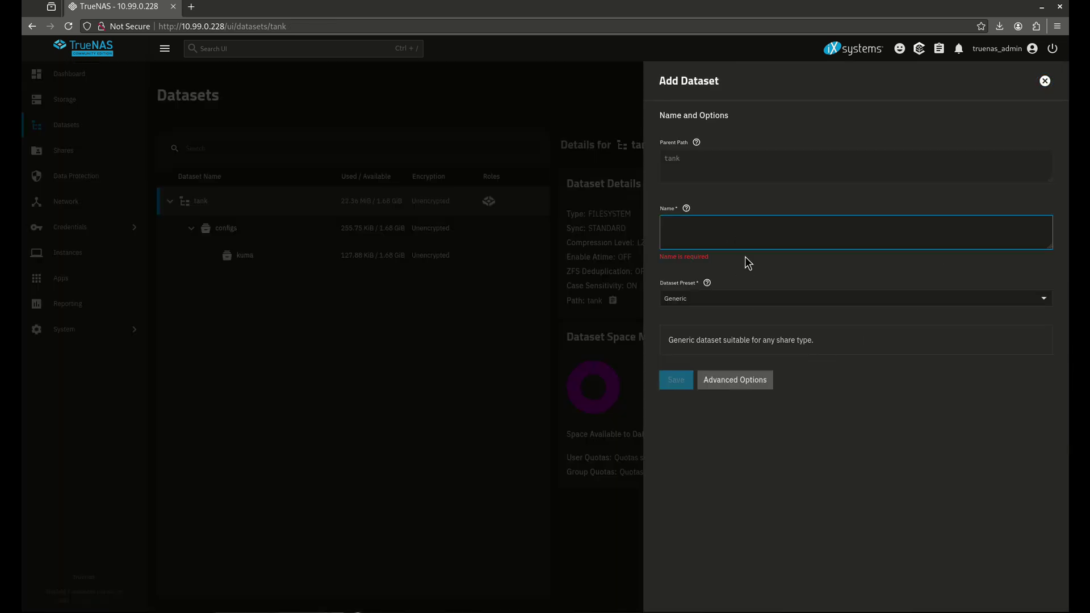
pyautogui.write('photos')
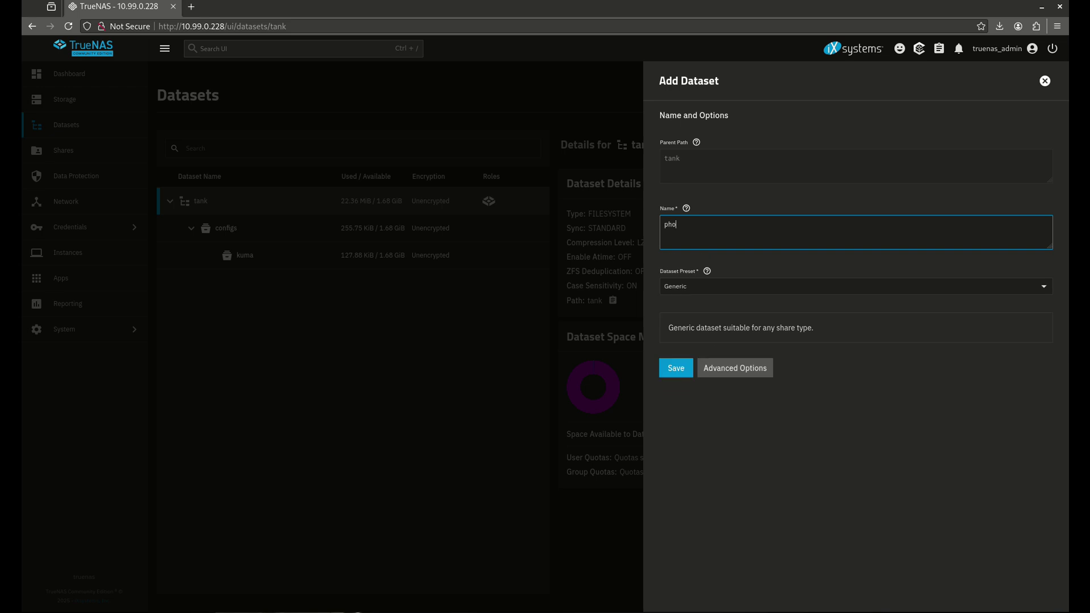
pyautogui.click(689, 285)
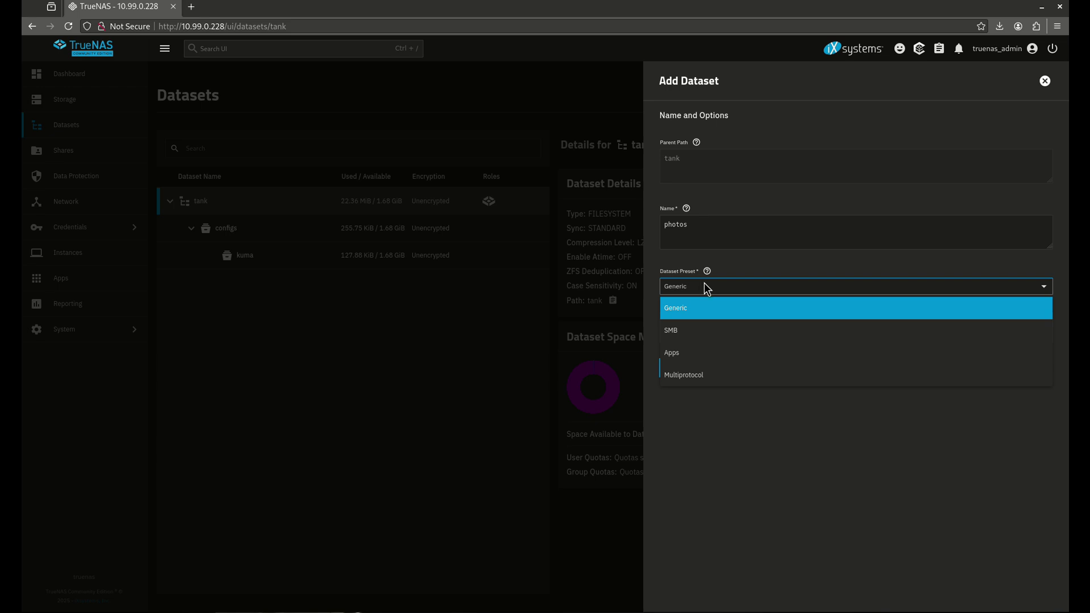
pyautogui.click(704, 287)
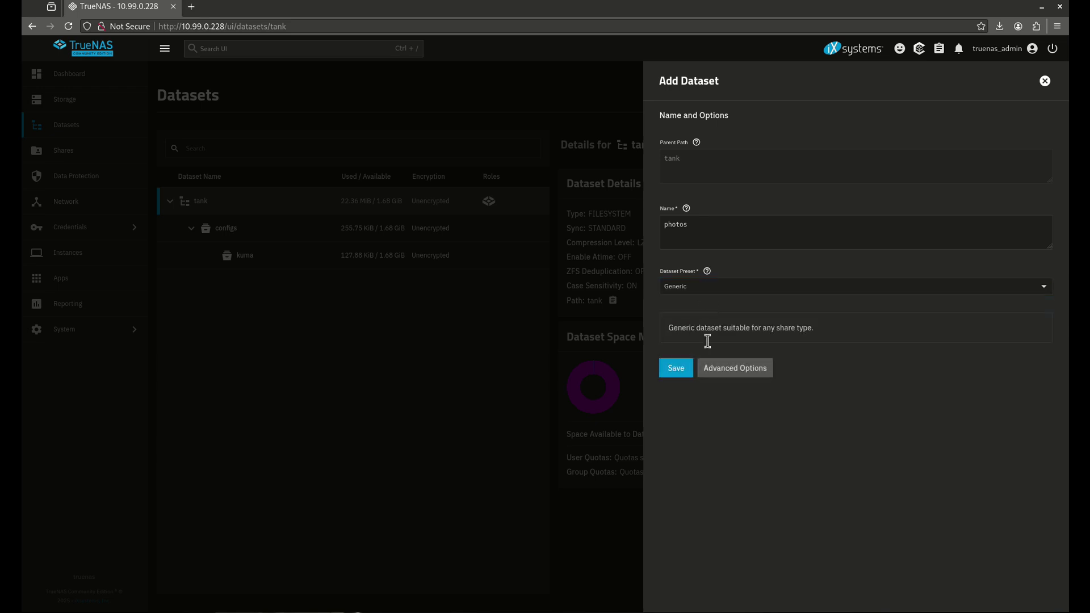
pyautogui.click(679, 372)
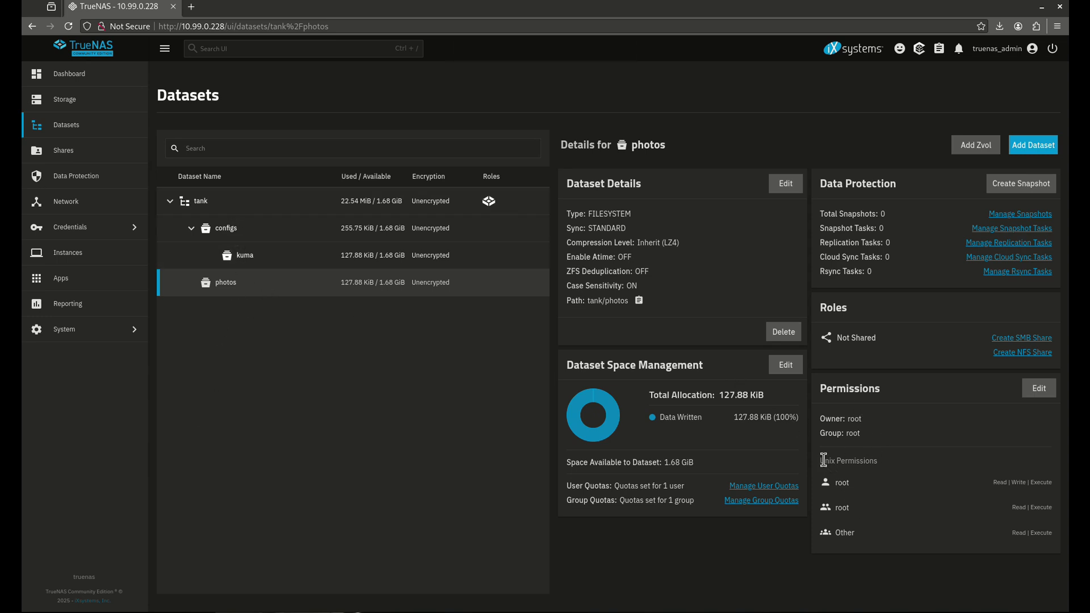
pyautogui.moveTo(823, 459); pyautogui.dragTo(866, 461)
pyautogui.click(860, 481)
# Open the photos Unix Permissions Editor and expand the owner user list.
pyautogui.click(1035, 391)
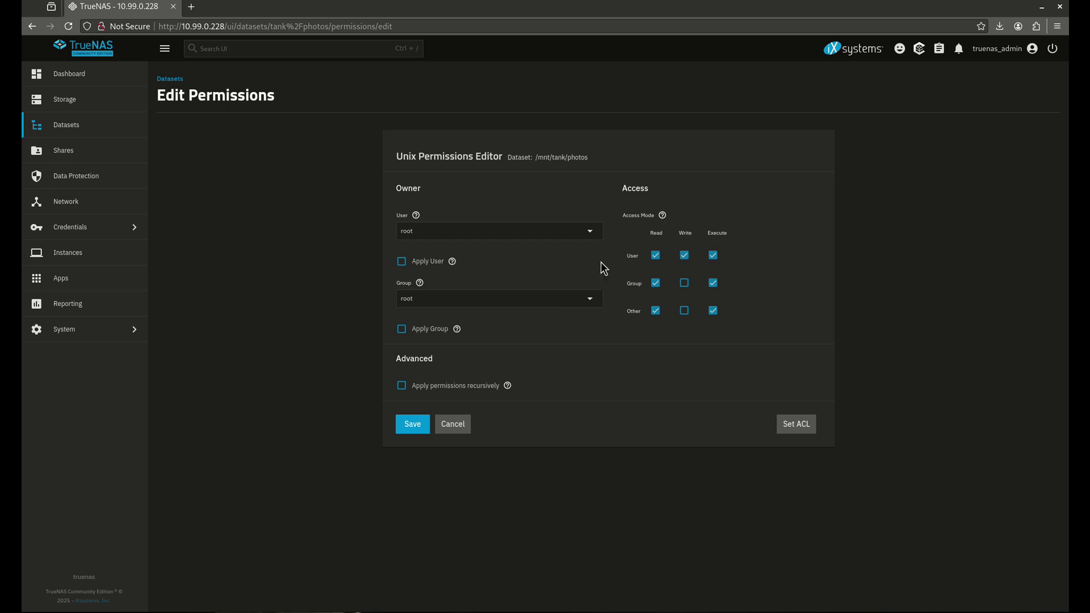
pyautogui.click(591, 232)
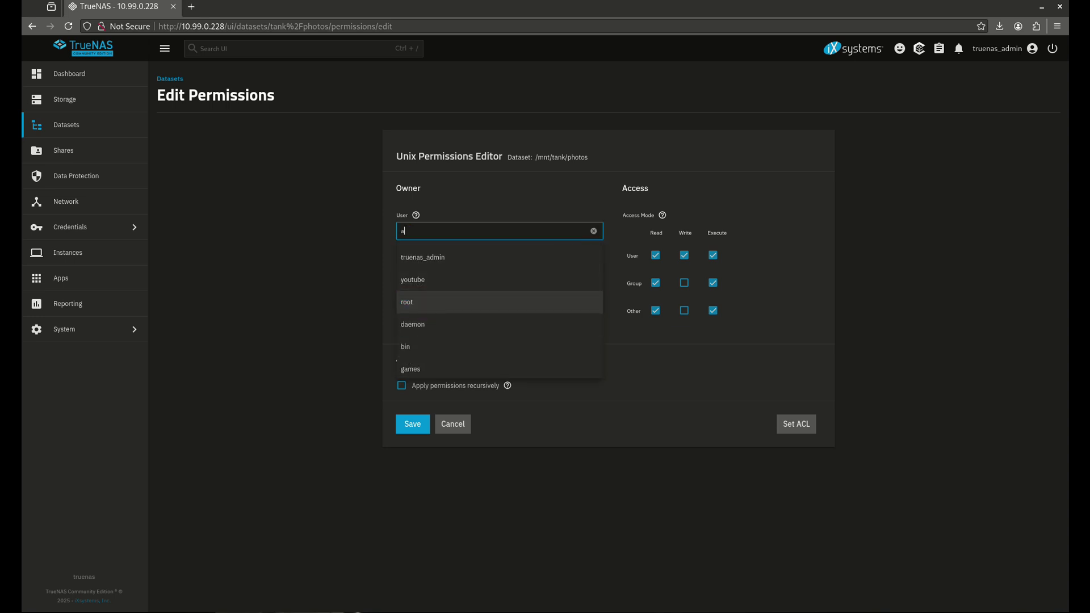
# Set photos' user and group to apps, grant group write, remove Other read/execute, and save.
pyautogui.click(426, 260)
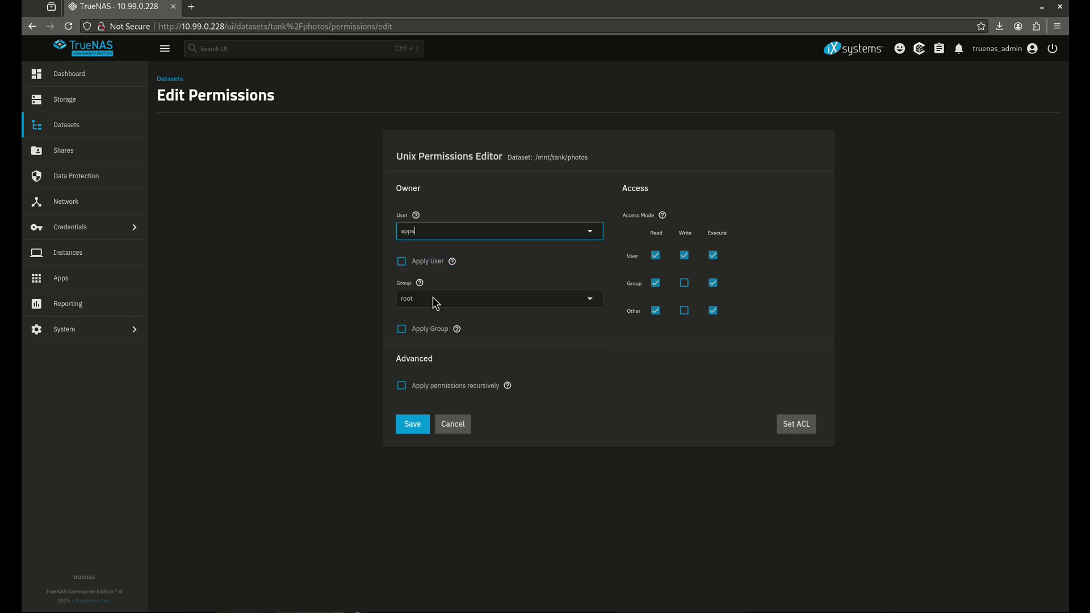
pyautogui.click(436, 302)
pyautogui.write('a')
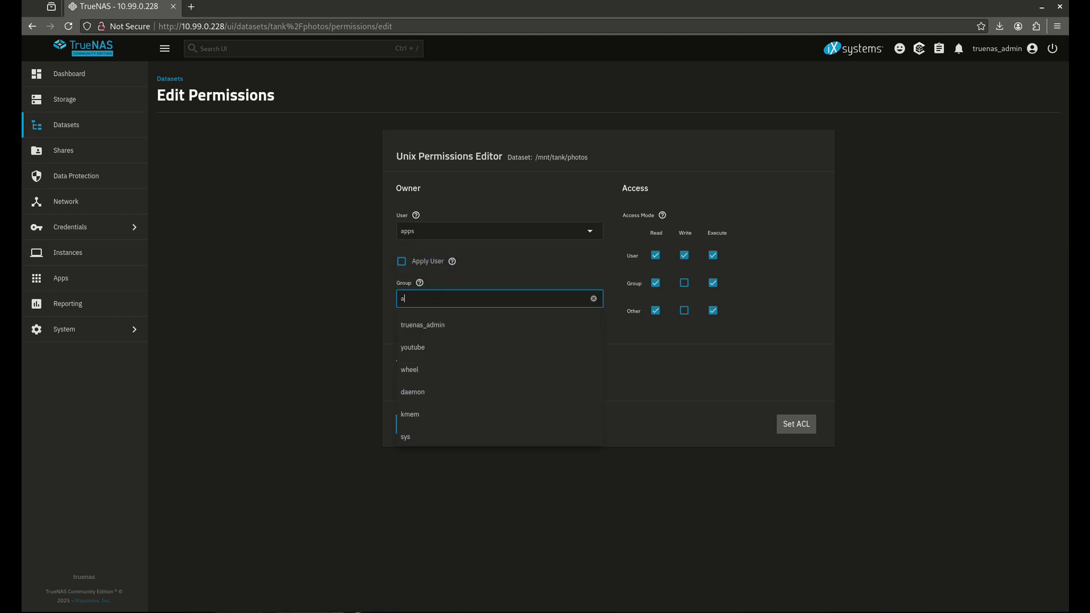
pyautogui.write('pps')
pyautogui.click(484, 325)
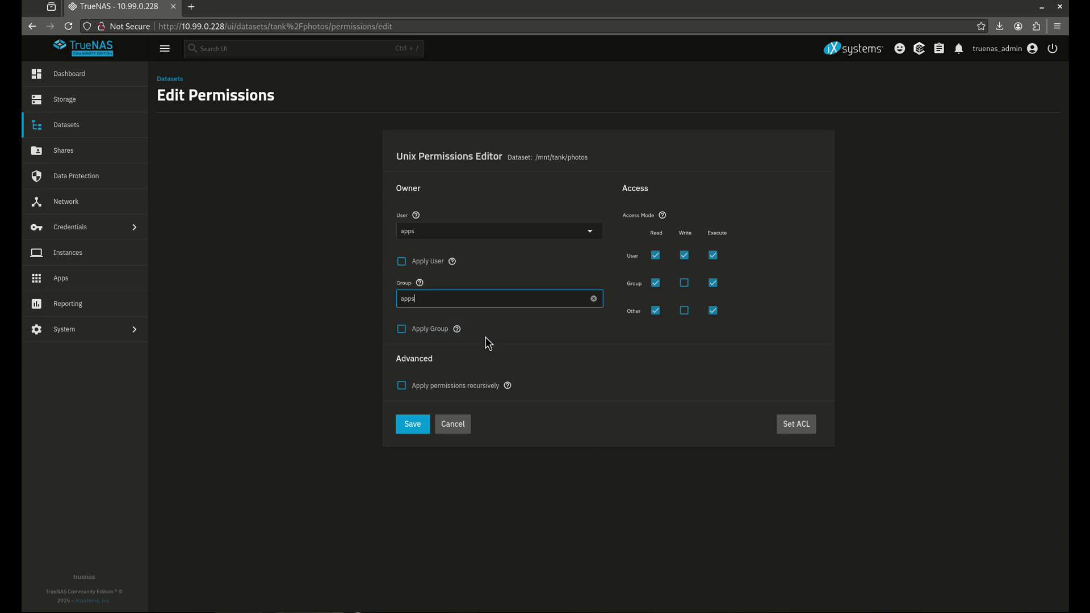
pyautogui.click(684, 283)
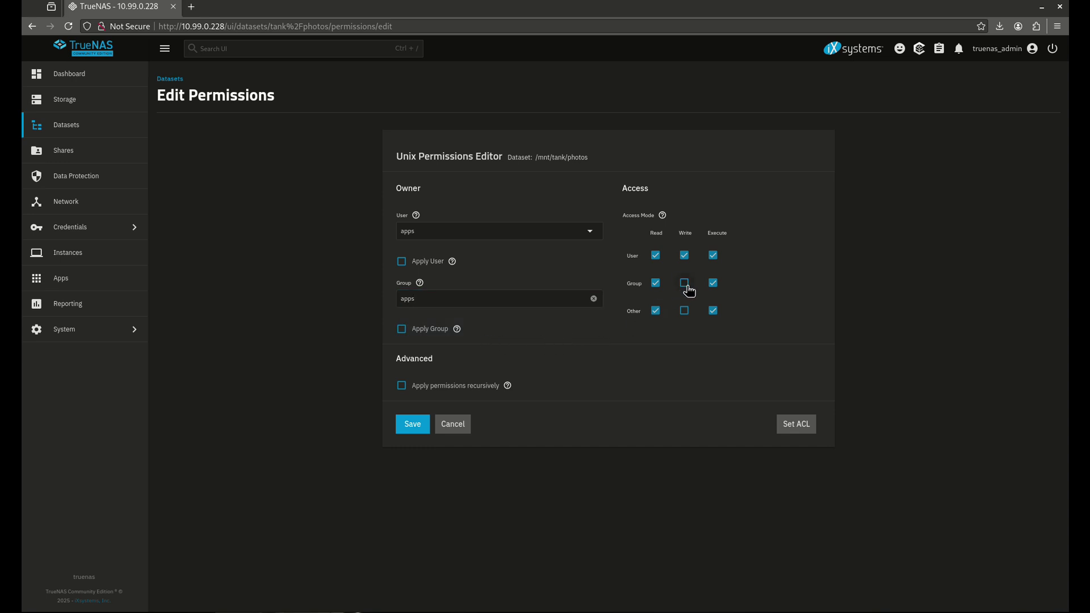
pyautogui.click(656, 312)
pyautogui.click(713, 313)
pyautogui.click(407, 433)
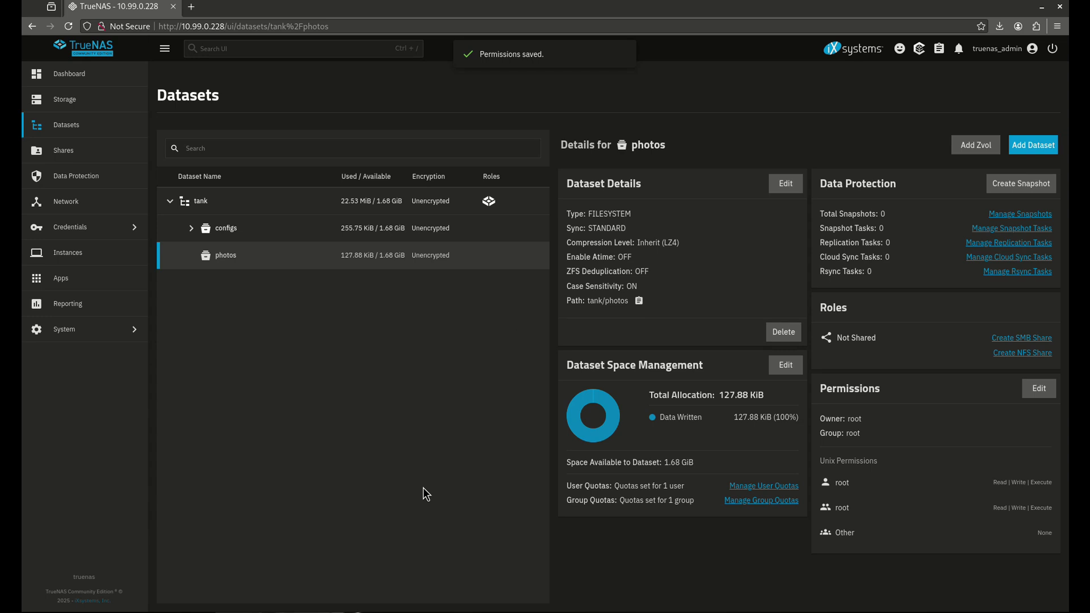
# Set photos' owner to user apps and group apps with Apply User/Group, and save.
pyautogui.click(1039, 388)
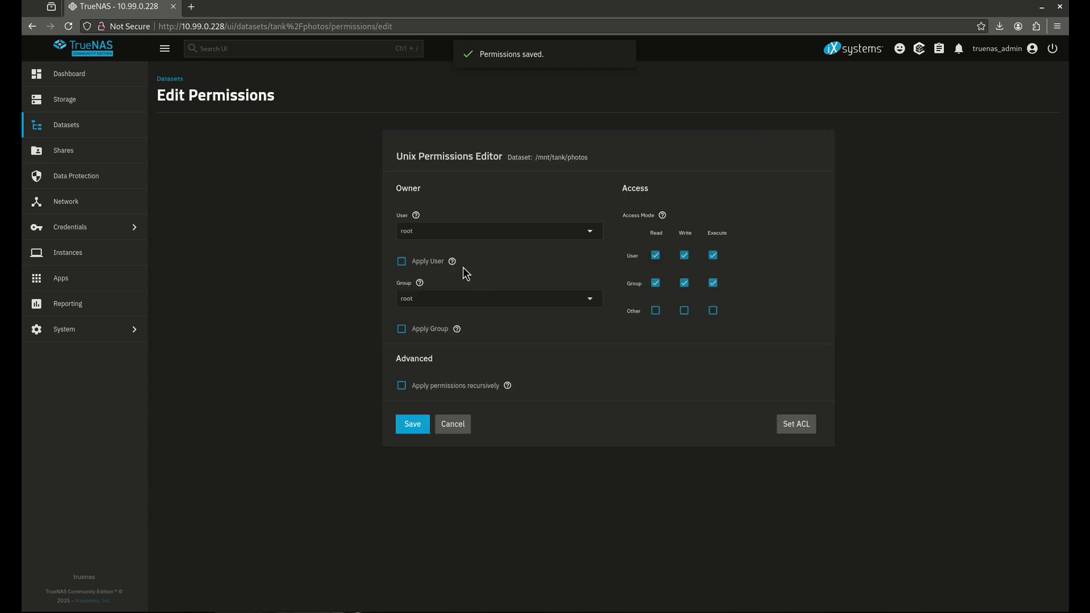
pyautogui.click(451, 233)
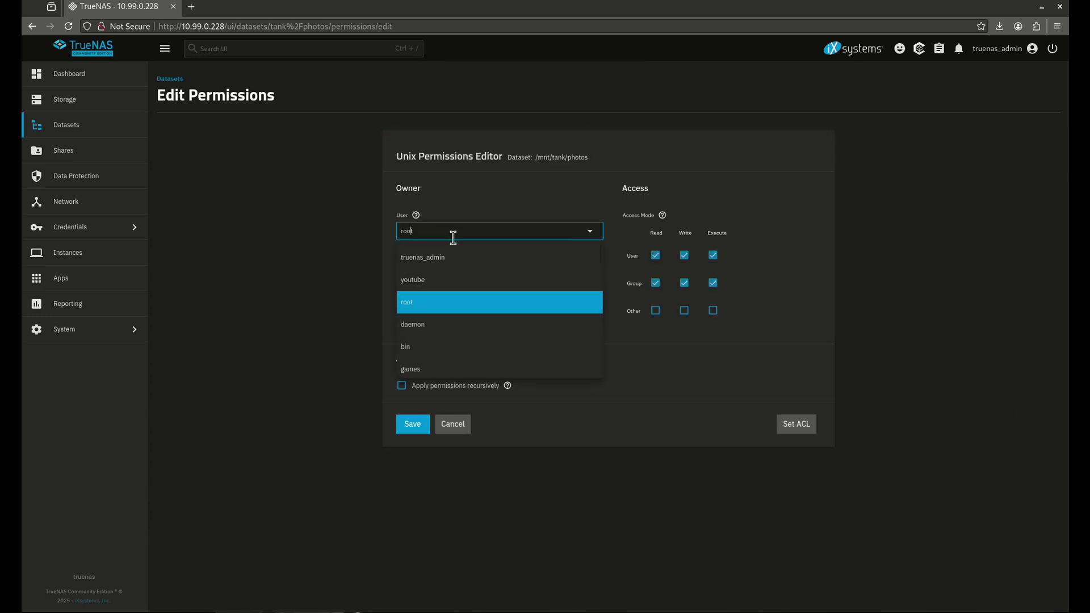
pyautogui.write('apps')
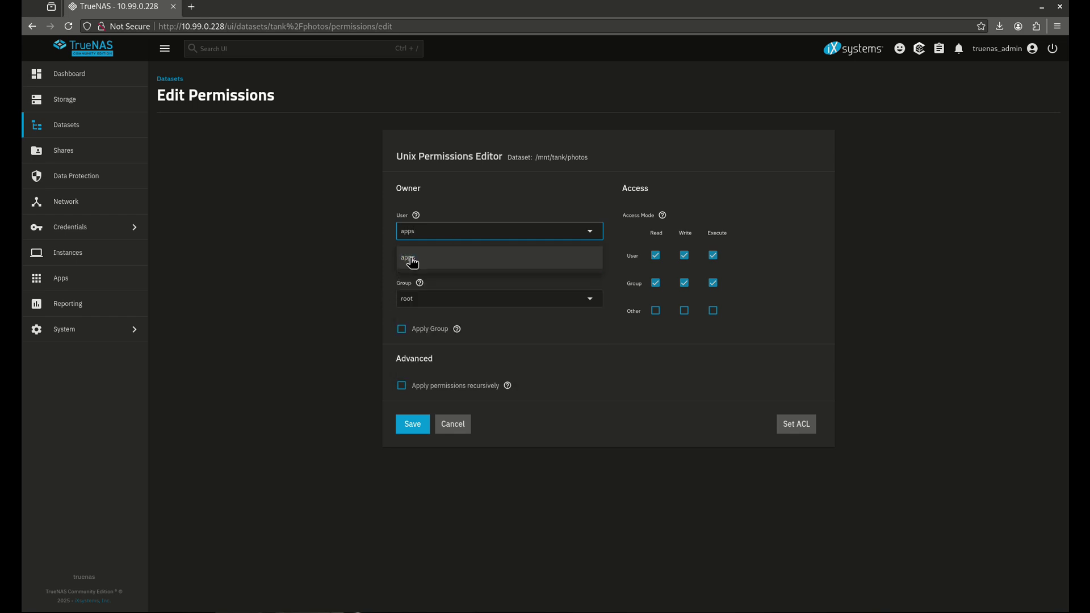
pyautogui.click(413, 266)
pyautogui.click(414, 265)
pyautogui.click(424, 299)
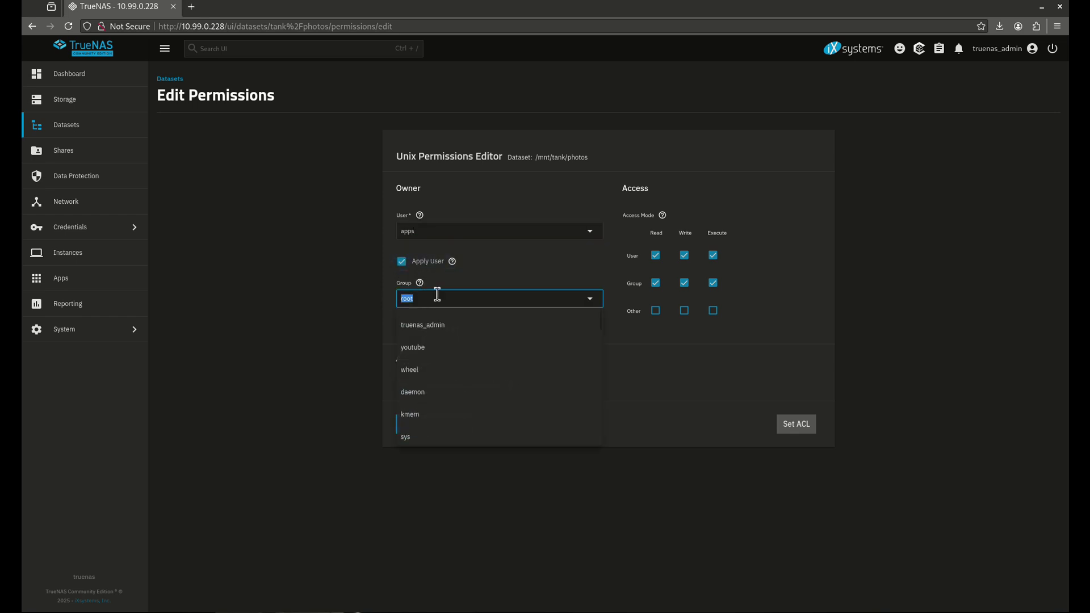
pyautogui.write('aps')
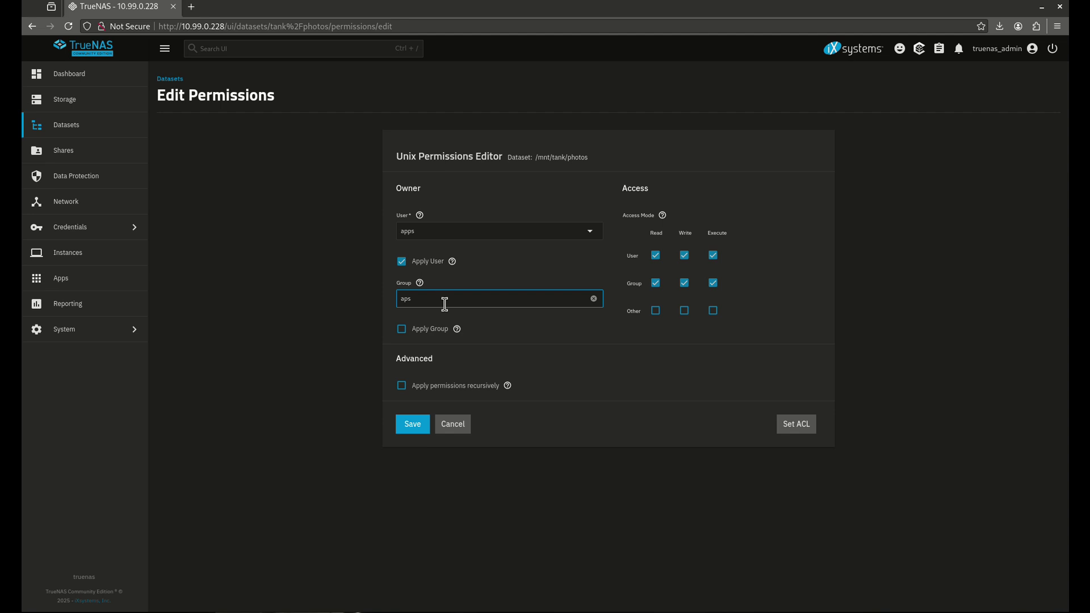
pyautogui.write('p')
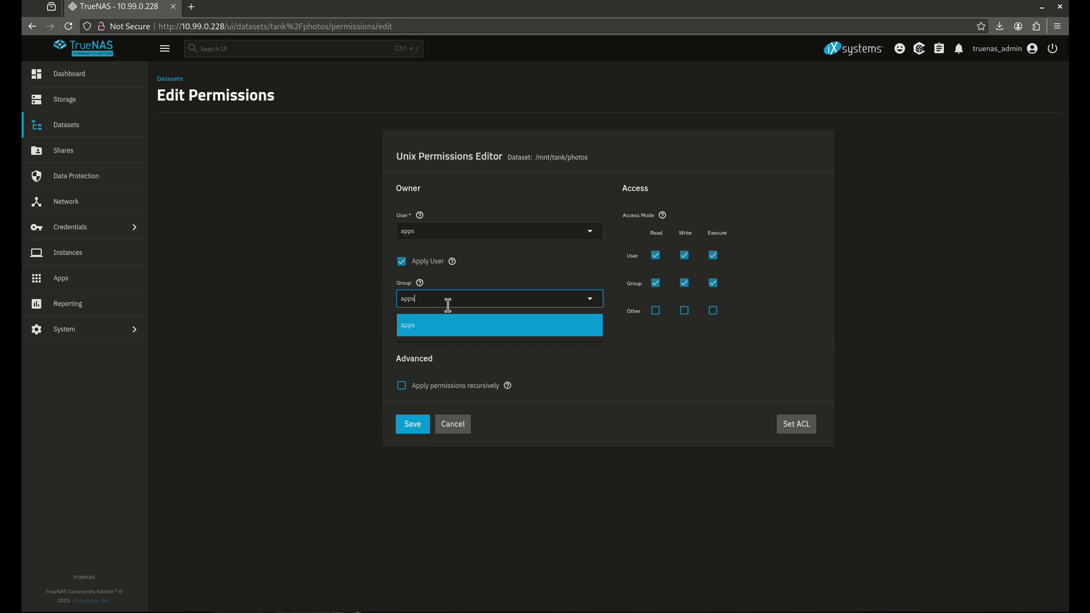
pyautogui.click(438, 324)
pyautogui.click(402, 330)
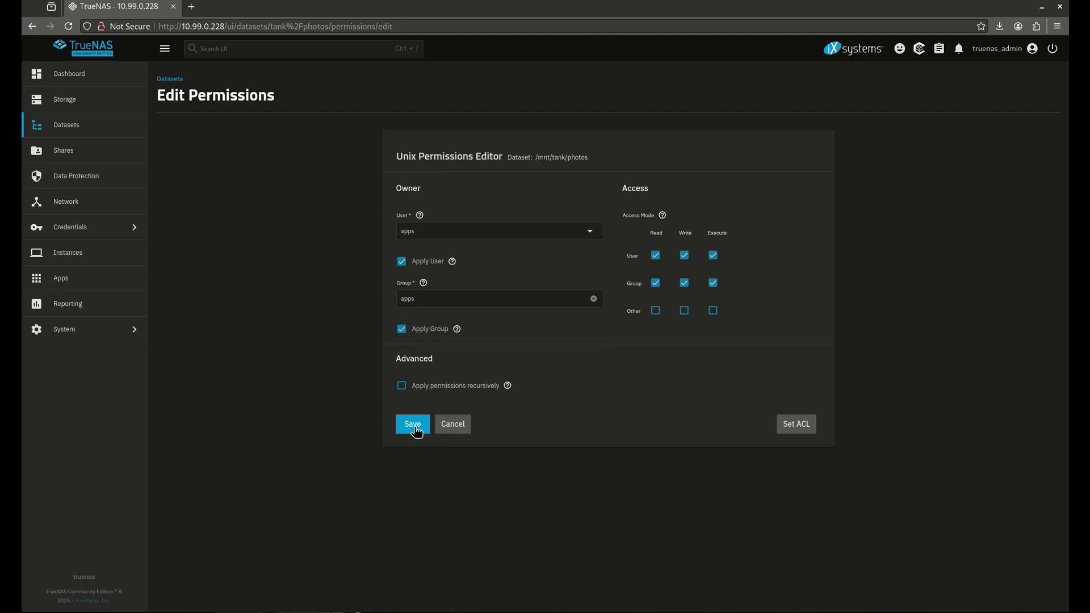
pyautogui.click(414, 426)
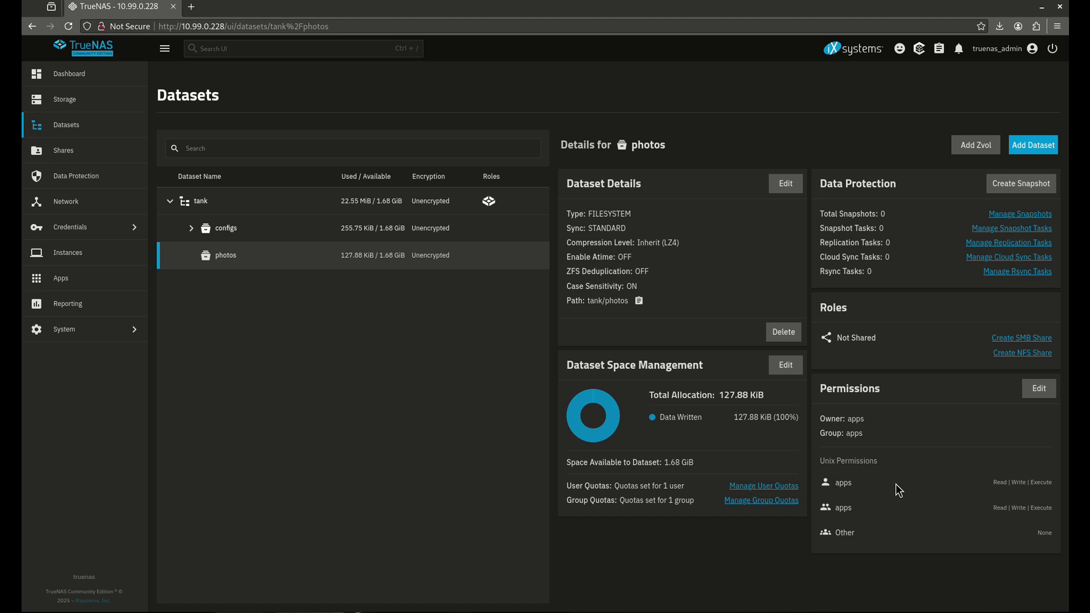
# Change photos' owning user to youtube with Apply User ticked, and save.
pyautogui.click(1039, 387)
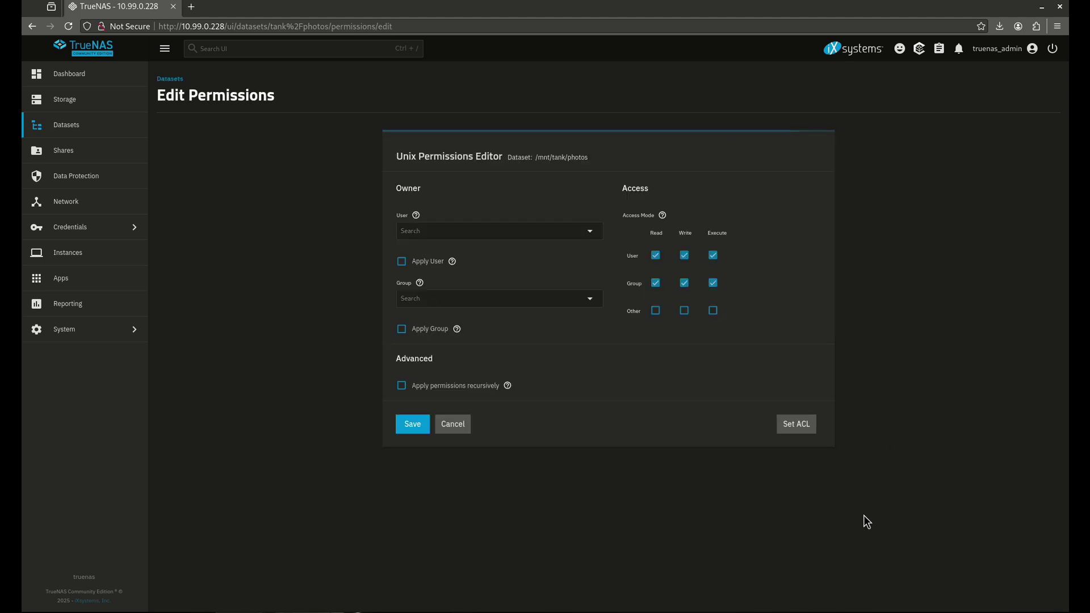
pyautogui.click(593, 241)
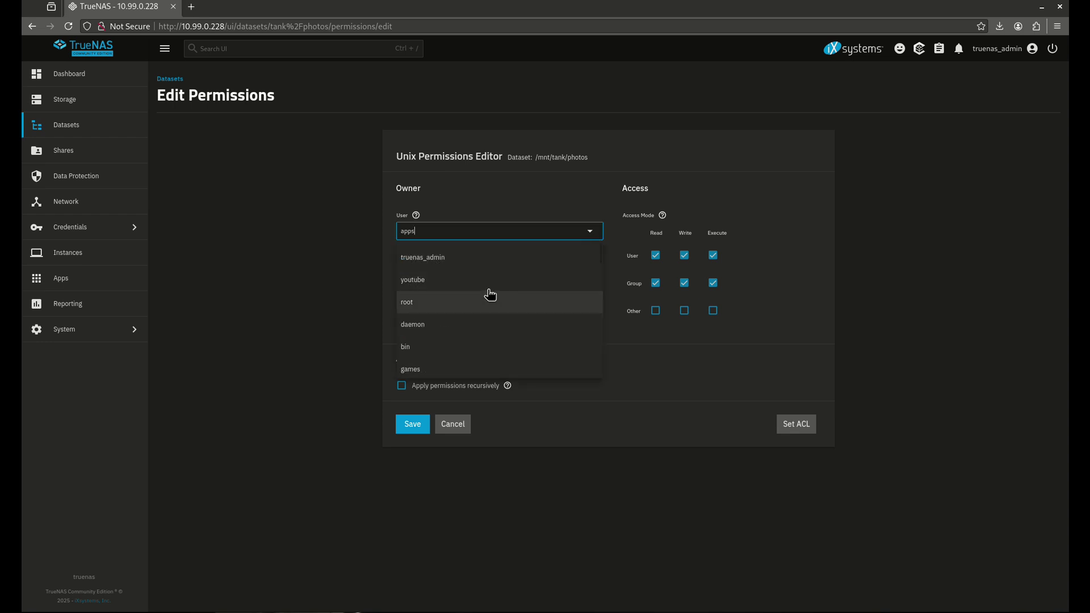
pyautogui.click(462, 280)
pyautogui.click(402, 262)
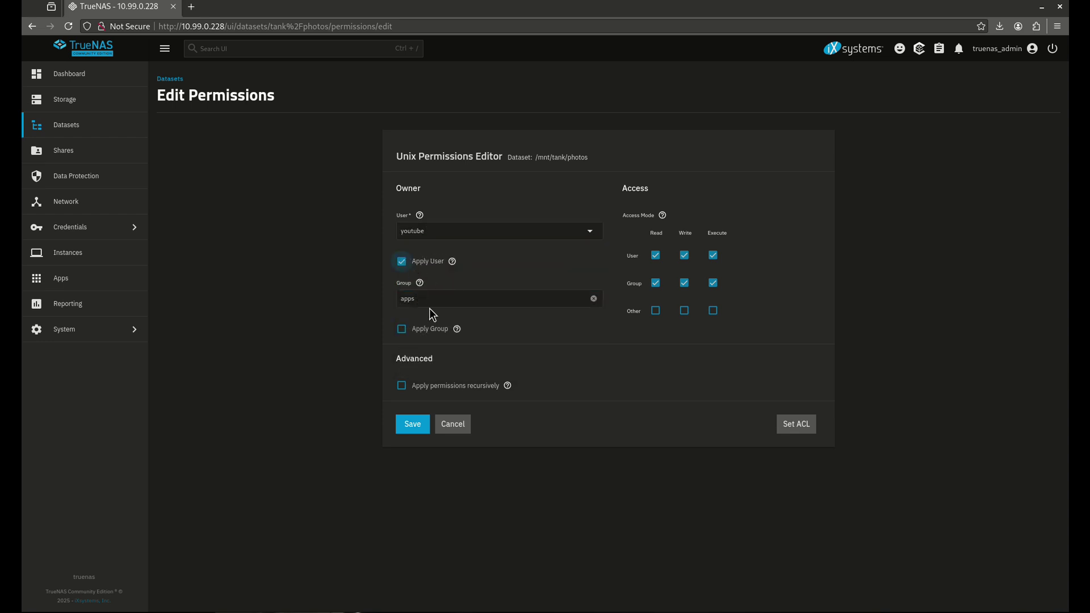
pyautogui.click(420, 425)
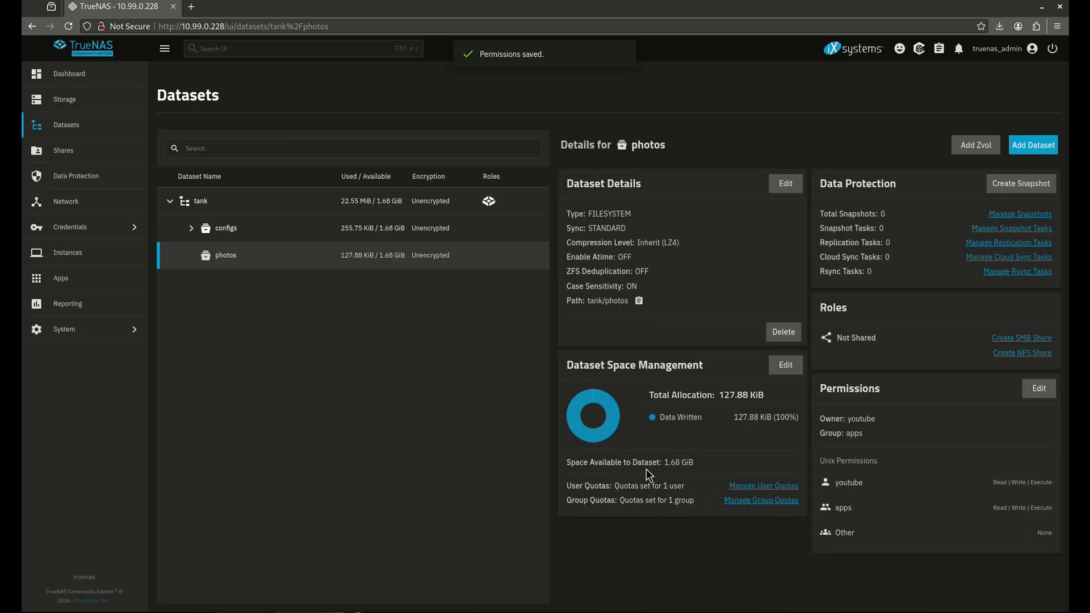
pyautogui.click(1034, 146)
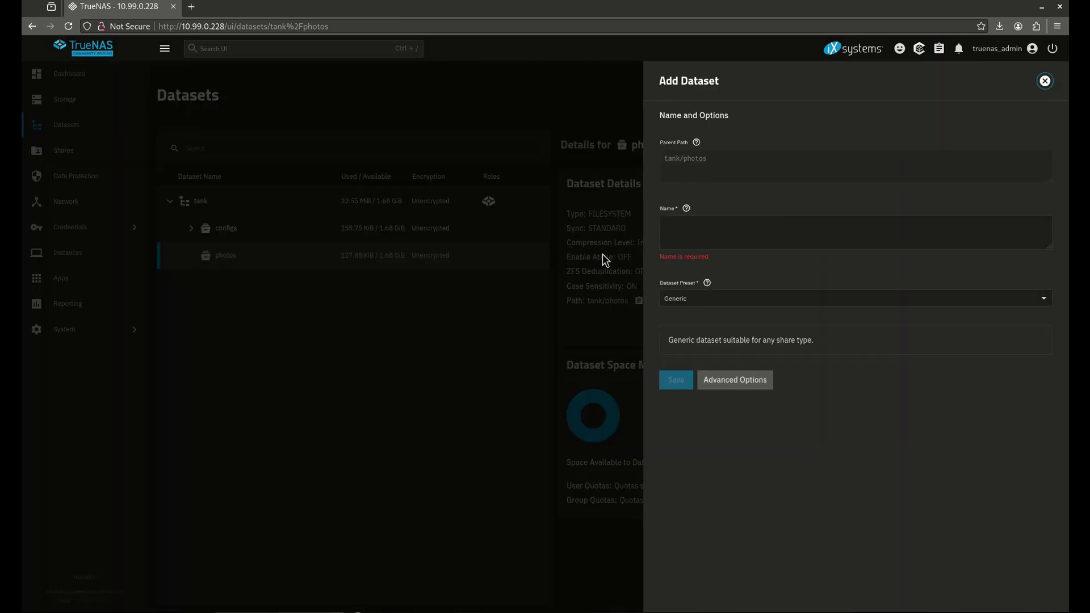
# Create a dataset named '2025' inside photos, then return to photos' details.
pyautogui.click(709, 223)
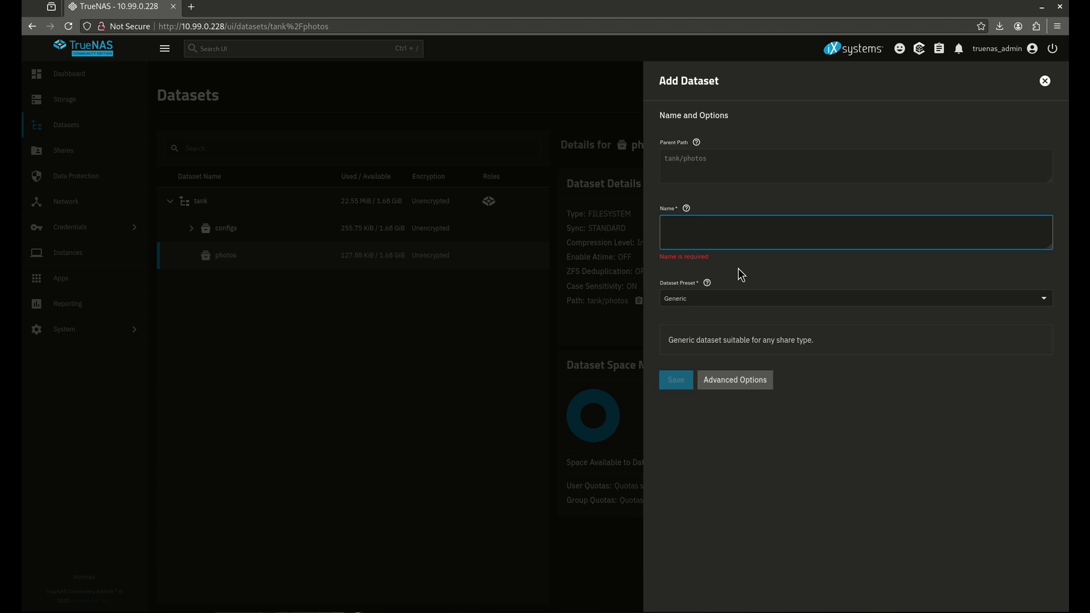
pyautogui.write('2025')
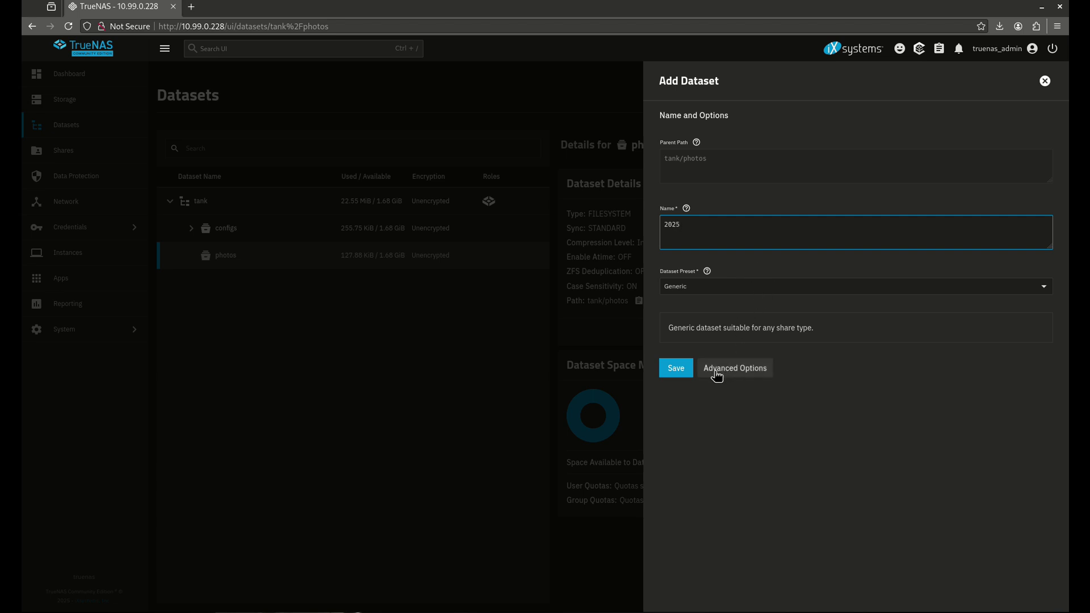
pyautogui.click(675, 375)
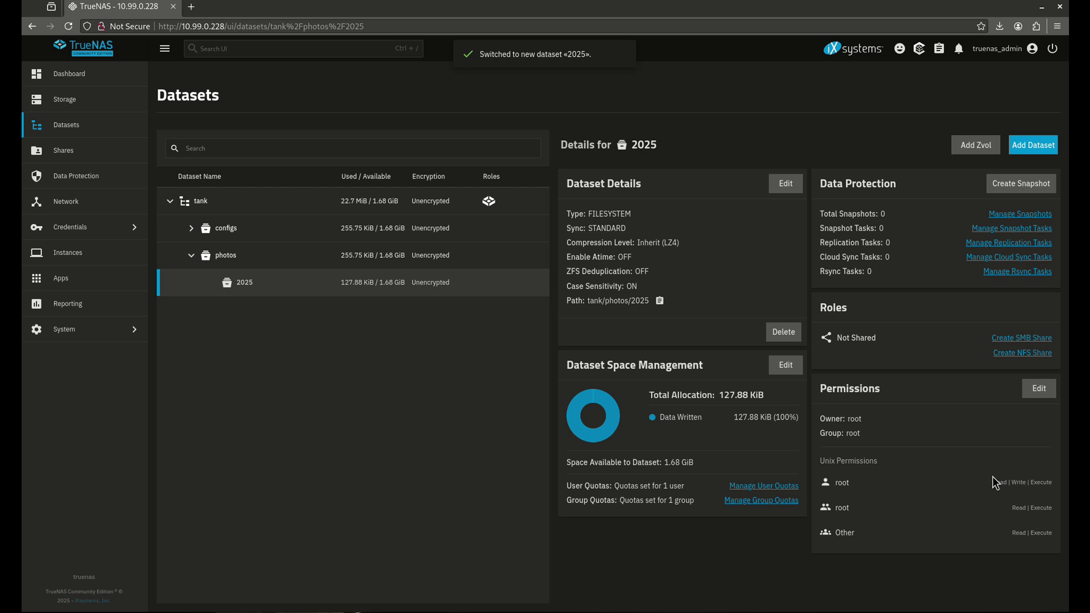
pyautogui.click(305, 257)
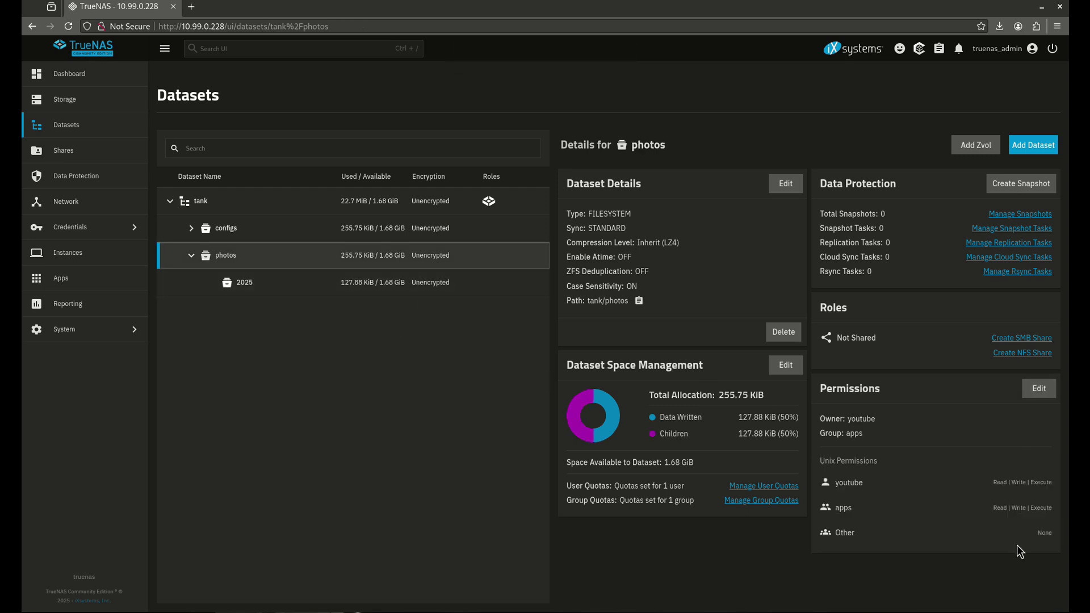
# In photos' permissions, tick Apply User, Apply Group and recursive apply, confirming the warning.
pyautogui.click(262, 284)
pyautogui.click(317, 260)
pyautogui.click(1042, 390)
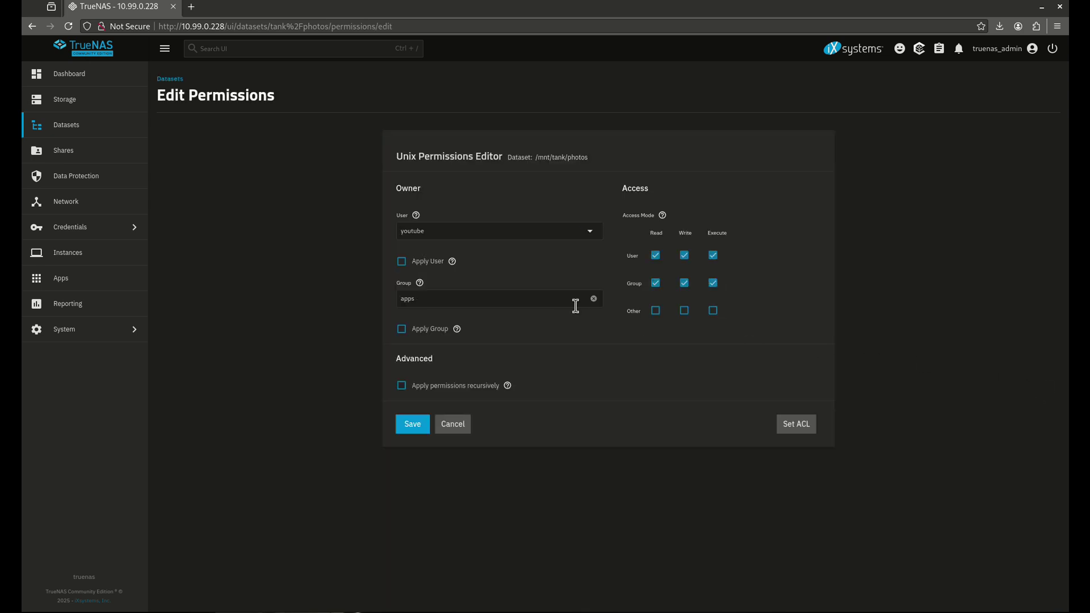
pyautogui.click(402, 261)
pyautogui.click(402, 329)
pyautogui.click(430, 387)
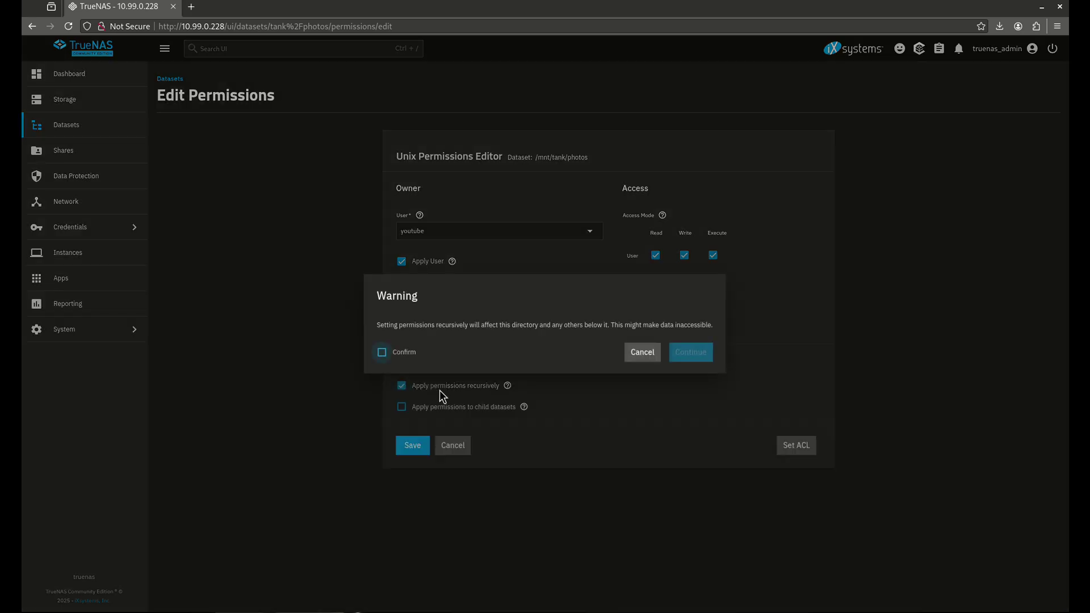
pyautogui.click(403, 352)
pyautogui.click(691, 352)
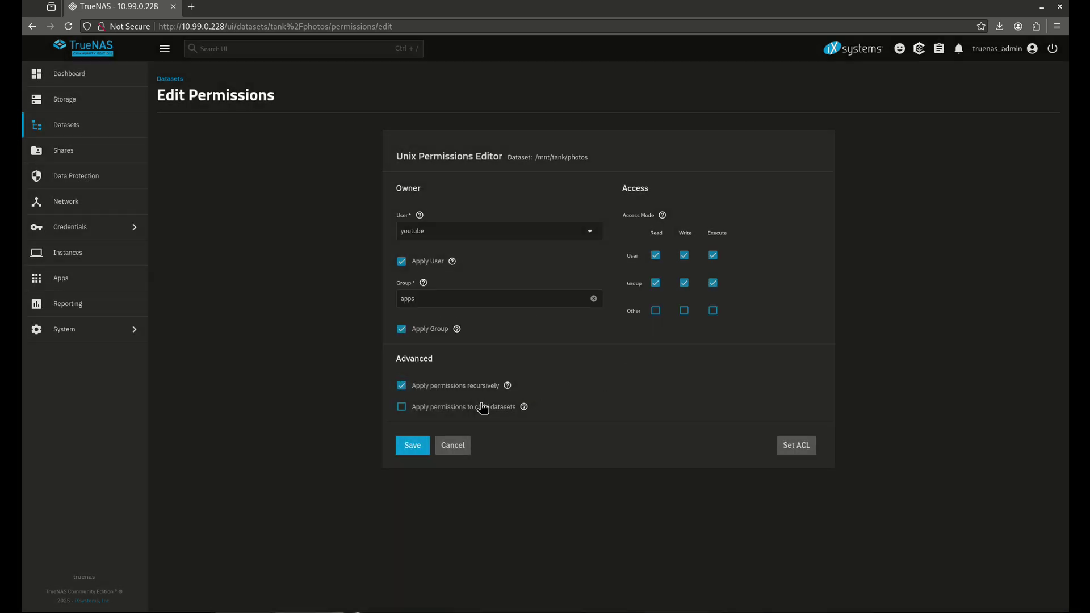
# Include child datasets, save, and check 2025's permissions against photos'.
pyautogui.click(483, 407)
pyautogui.click(417, 447)
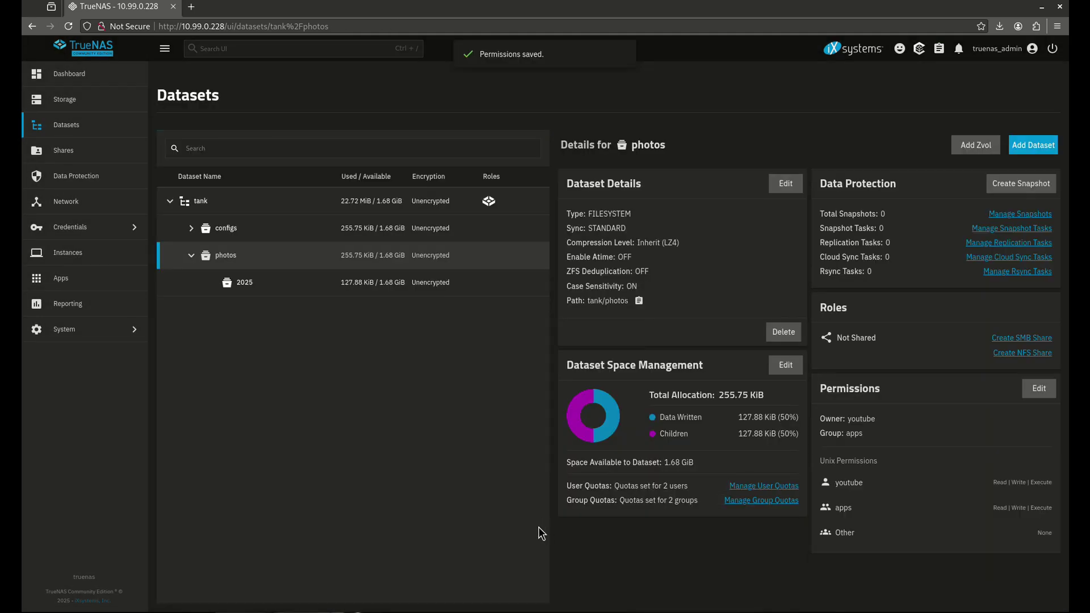
pyautogui.click(297, 291)
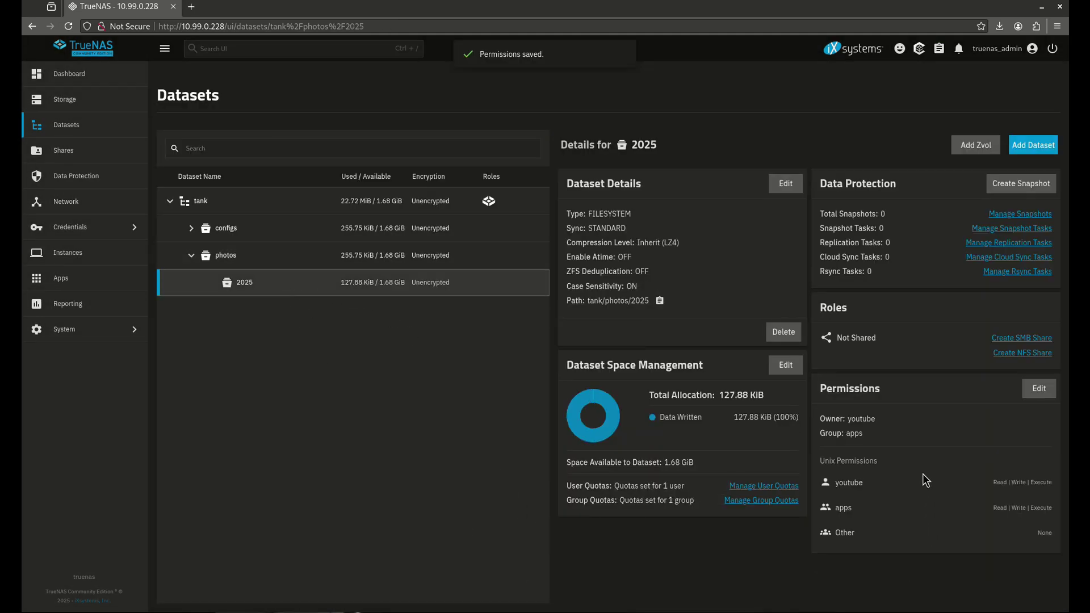
pyautogui.click(236, 261)
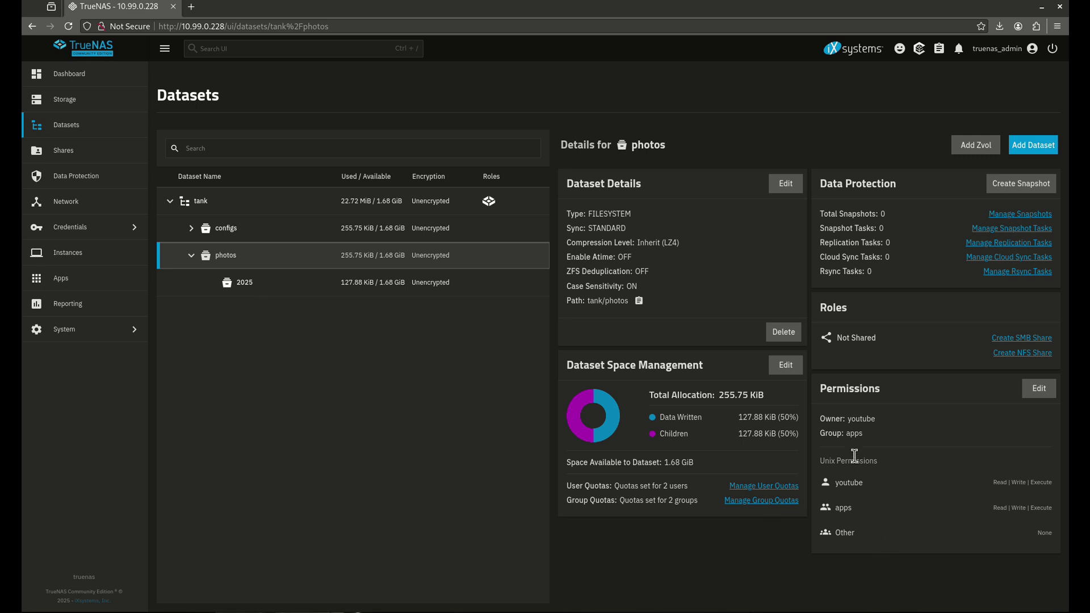
# Make root the owner of the 2025 dataset with Apply User, keeping group apps, and save.
pyautogui.click(279, 286)
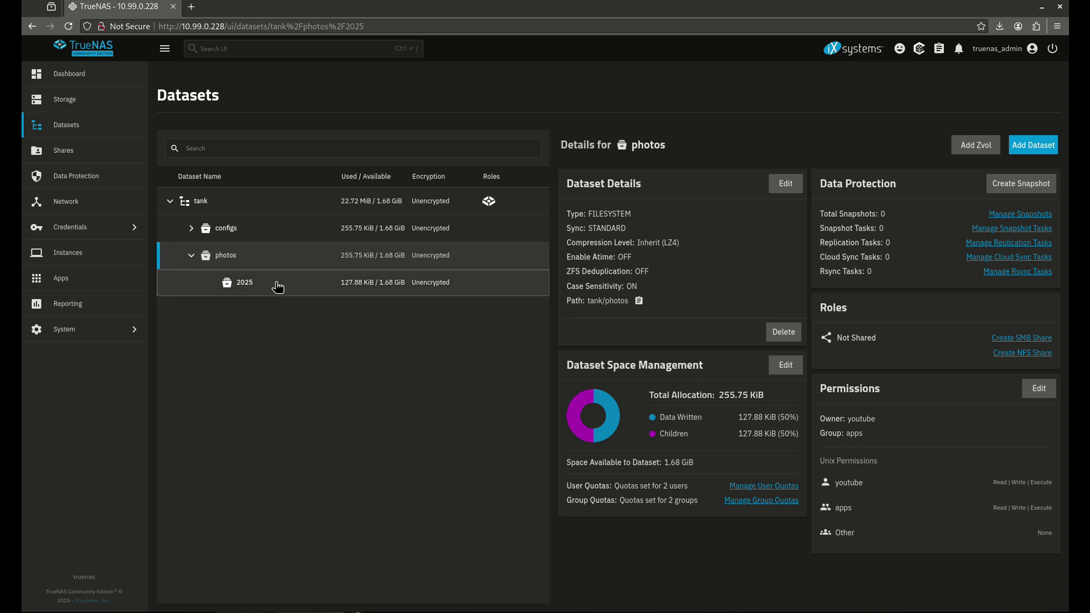
pyautogui.click(1038, 394)
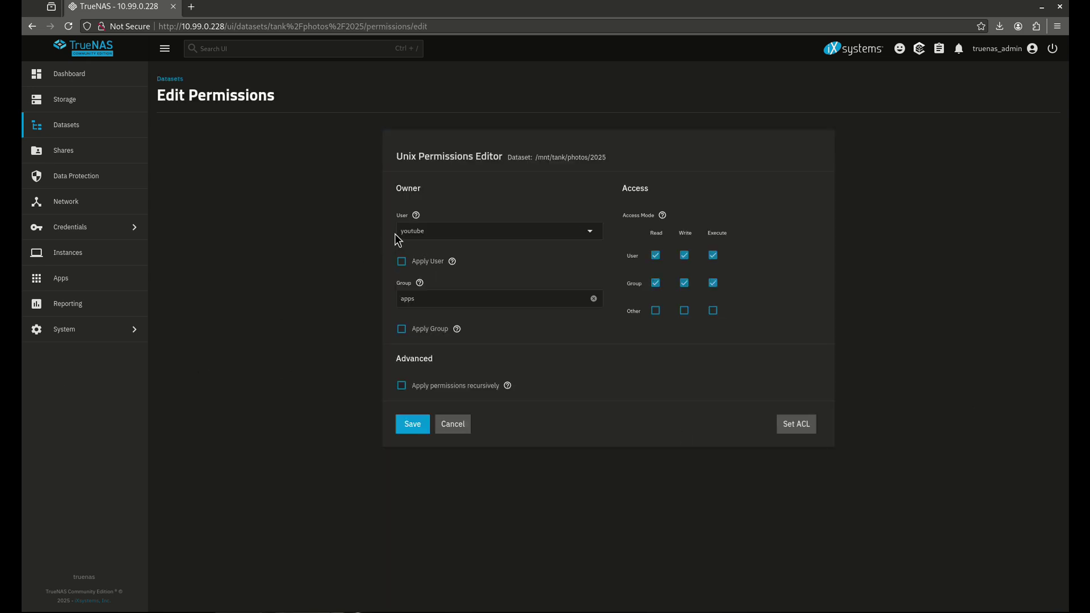
pyautogui.click(435, 233)
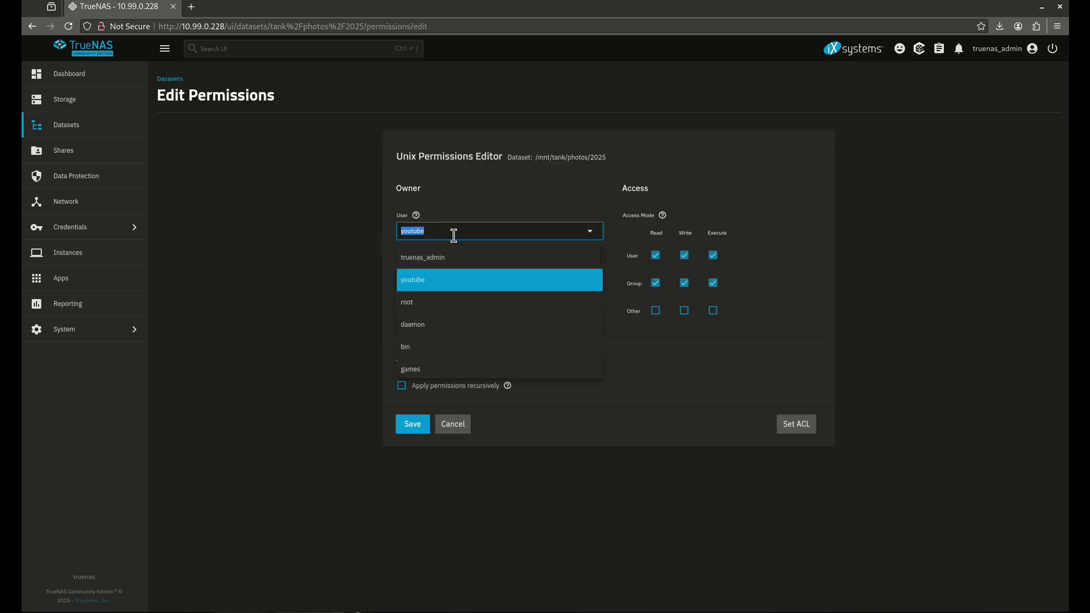
pyautogui.write('root')
pyautogui.press('Return')
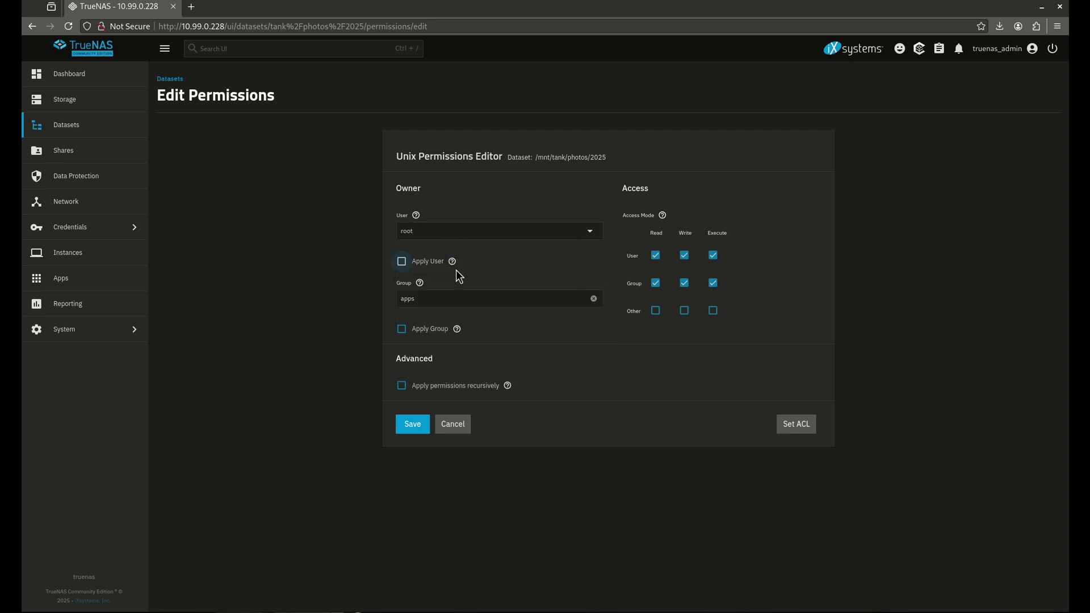
pyautogui.click(428, 261)
pyautogui.click(413, 424)
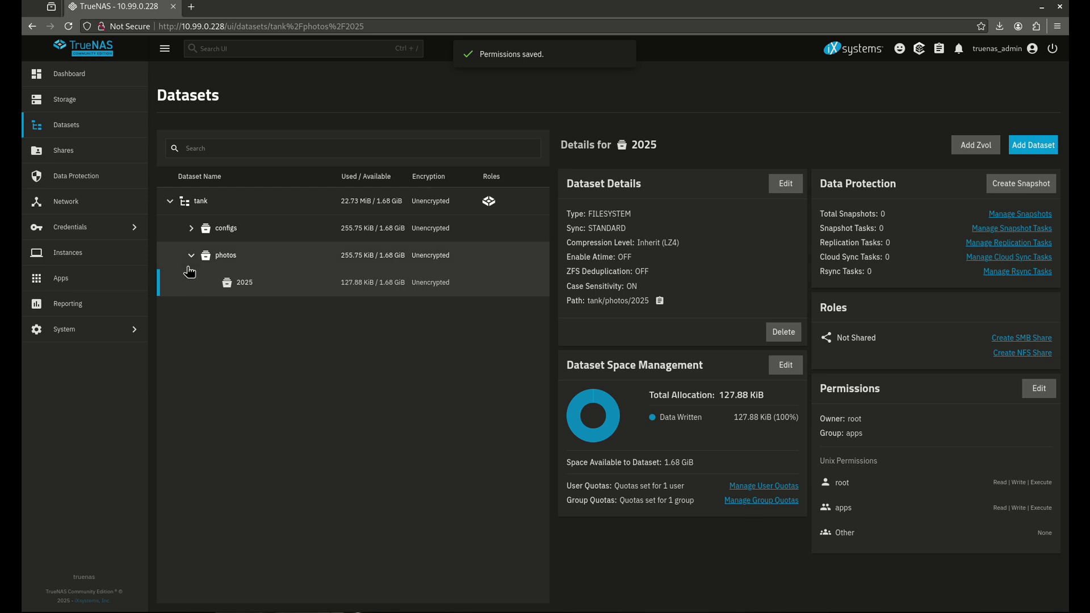
pyautogui.click(227, 255)
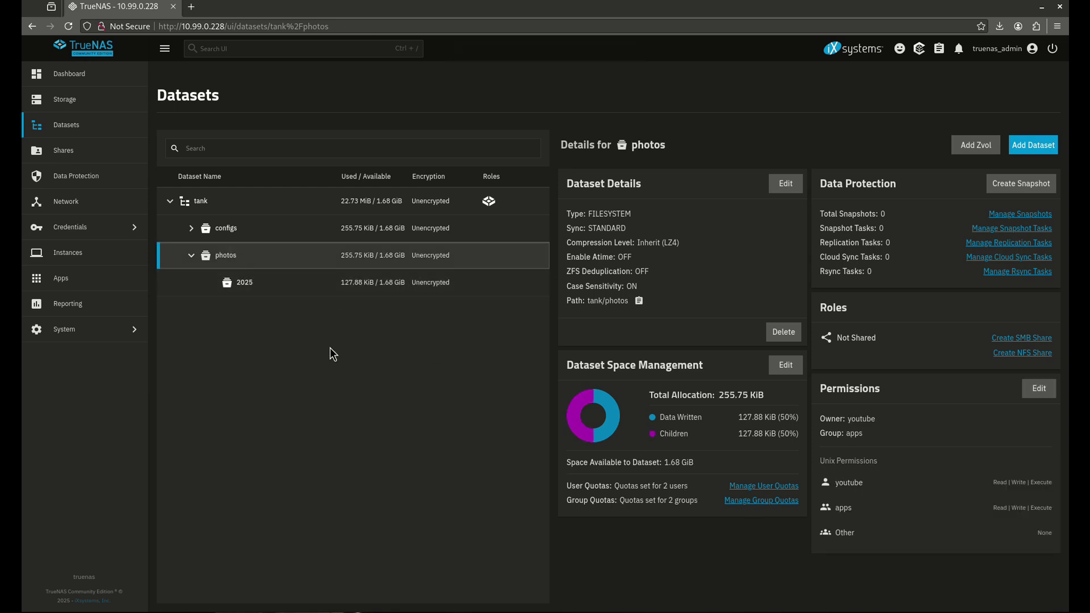
pyautogui.click(364, 286)
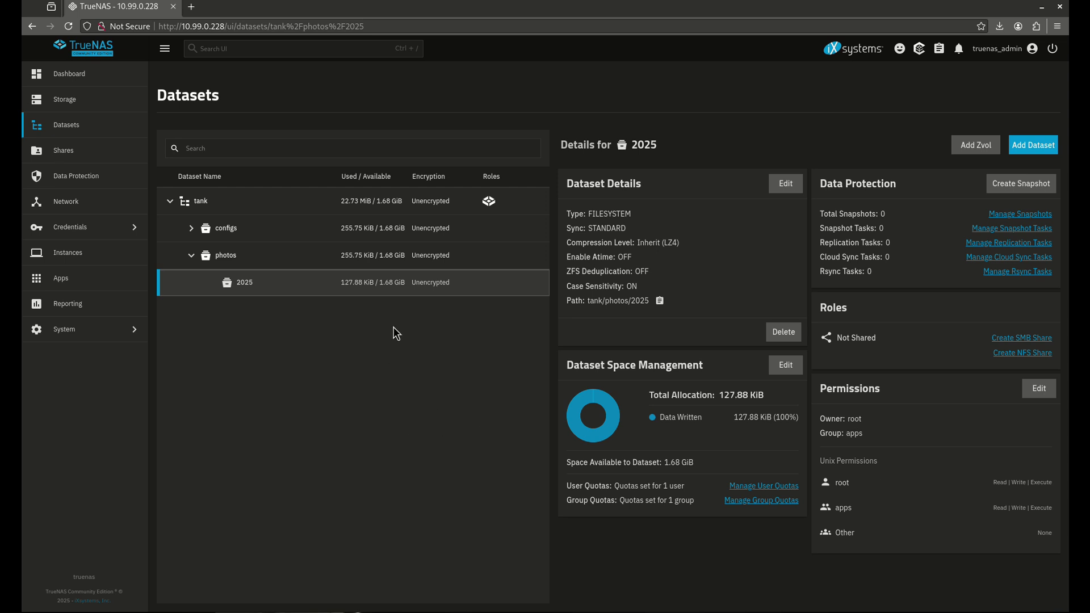
# Load the POSIX_ADMIN preset into photos' ACL editor and review its entries without saving.
pyautogui.click(262, 256)
pyautogui.click(1039, 389)
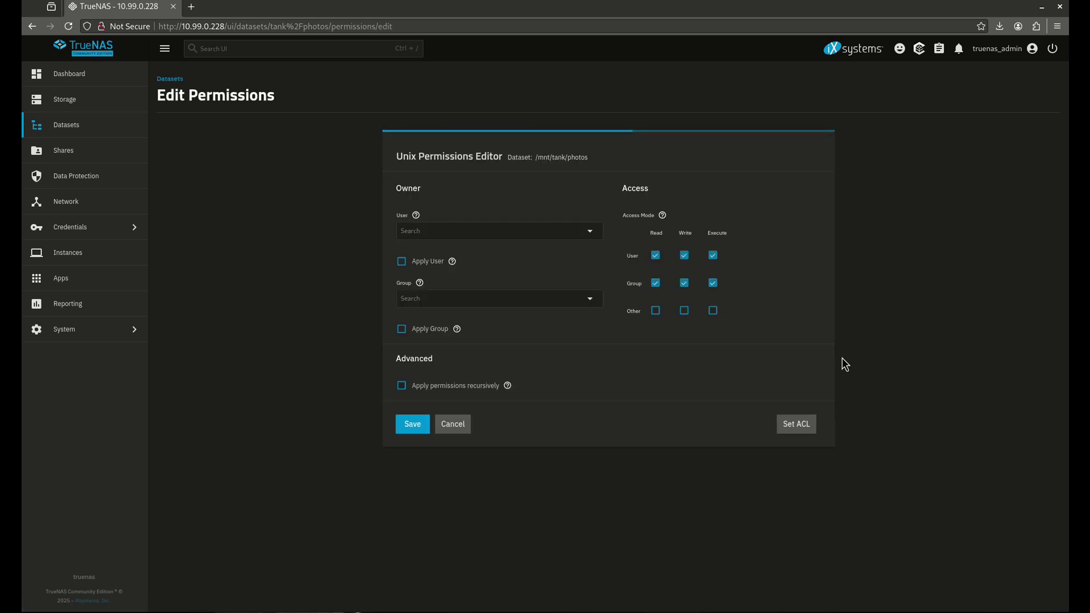
pyautogui.click(803, 427)
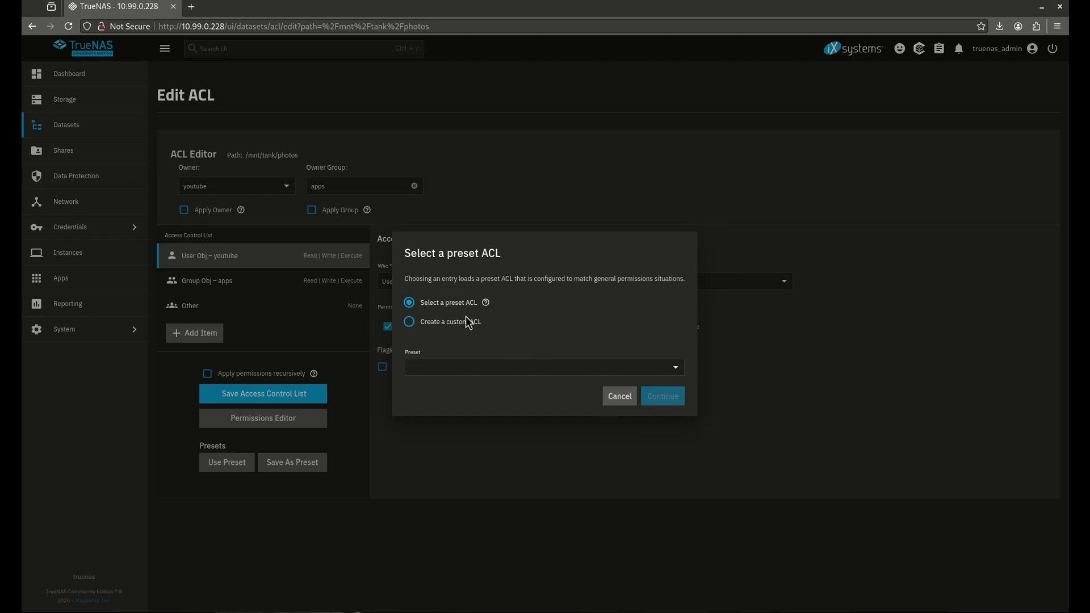
pyautogui.click(466, 376)
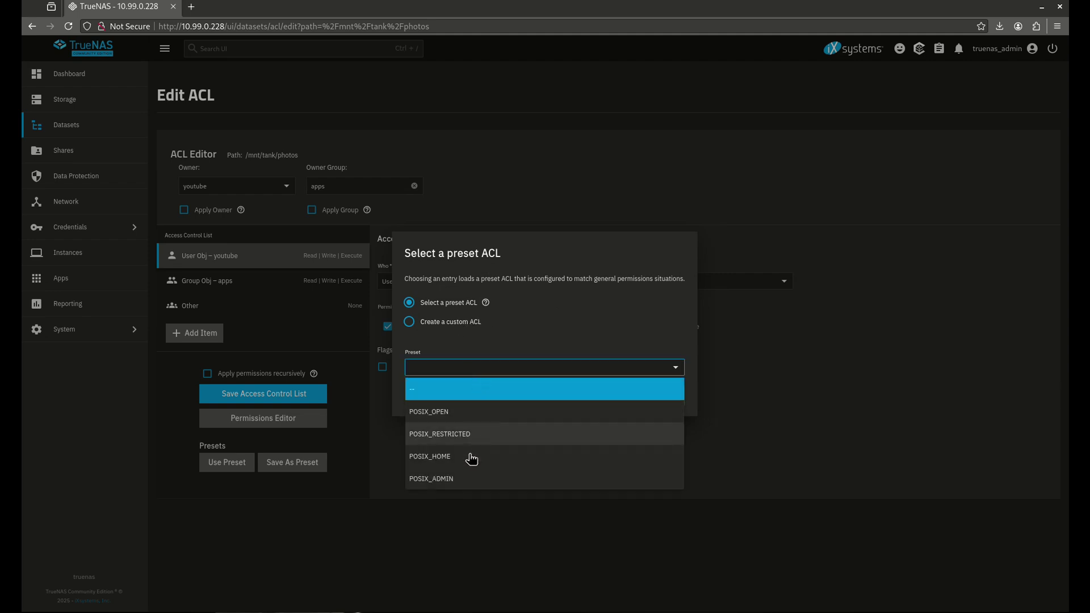
pyautogui.click(462, 478)
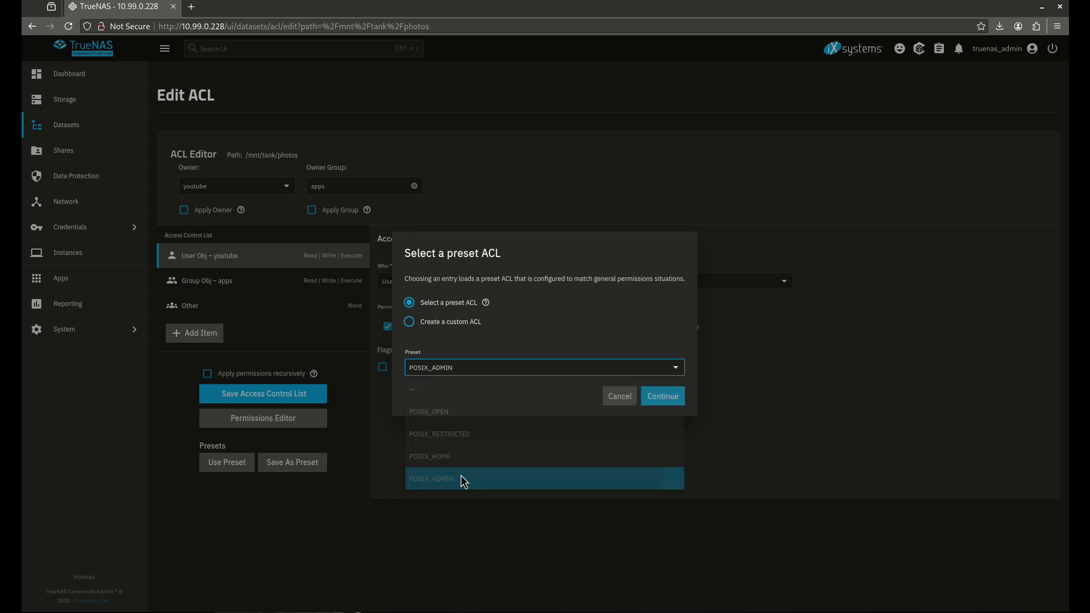
pyautogui.click(662, 397)
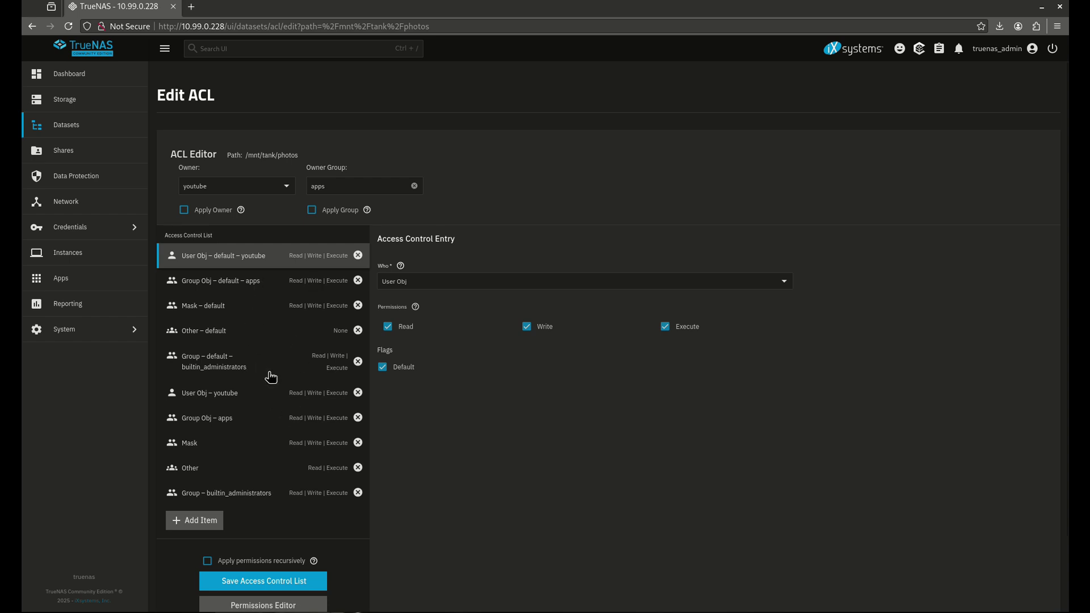
pyautogui.scroll(-2, 303, 526)
pyautogui.scroll(2, 250, 446)
pyautogui.click(66, 126)
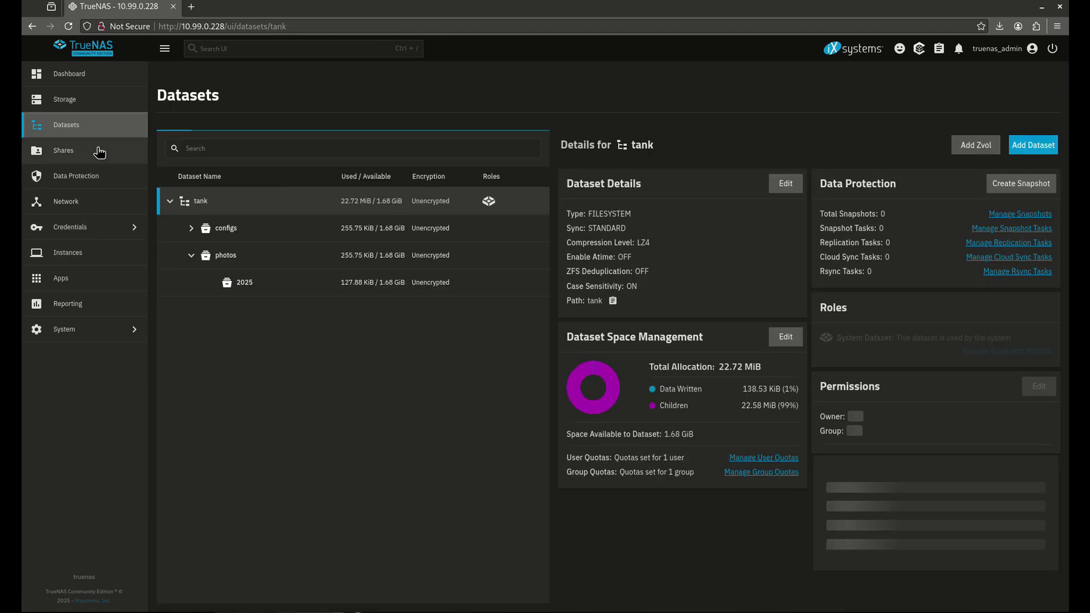
pyautogui.click(265, 261)
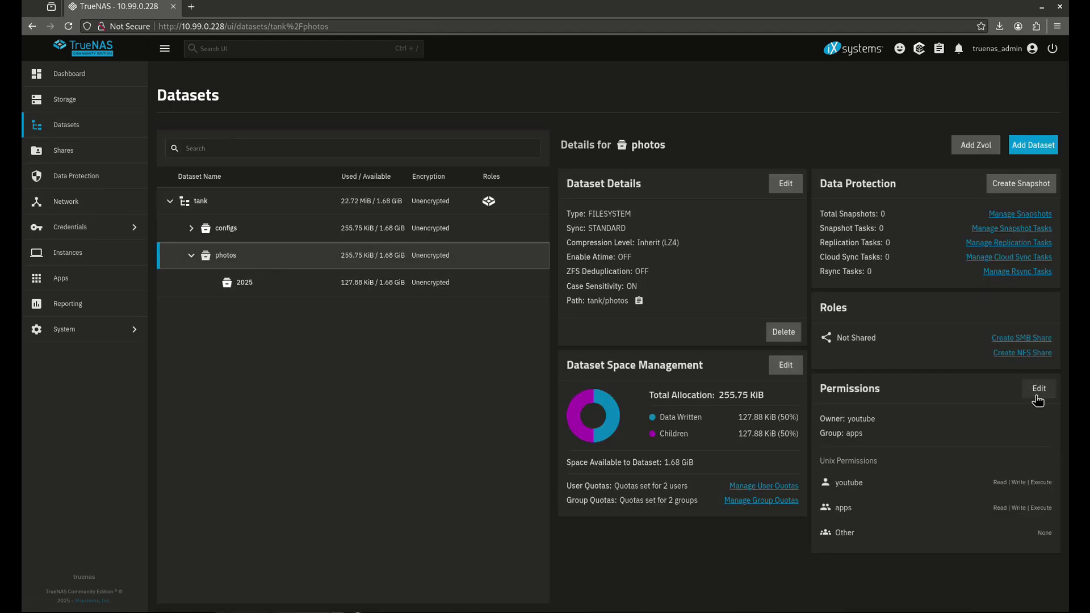
pyautogui.click(1038, 390)
pyautogui.click(800, 422)
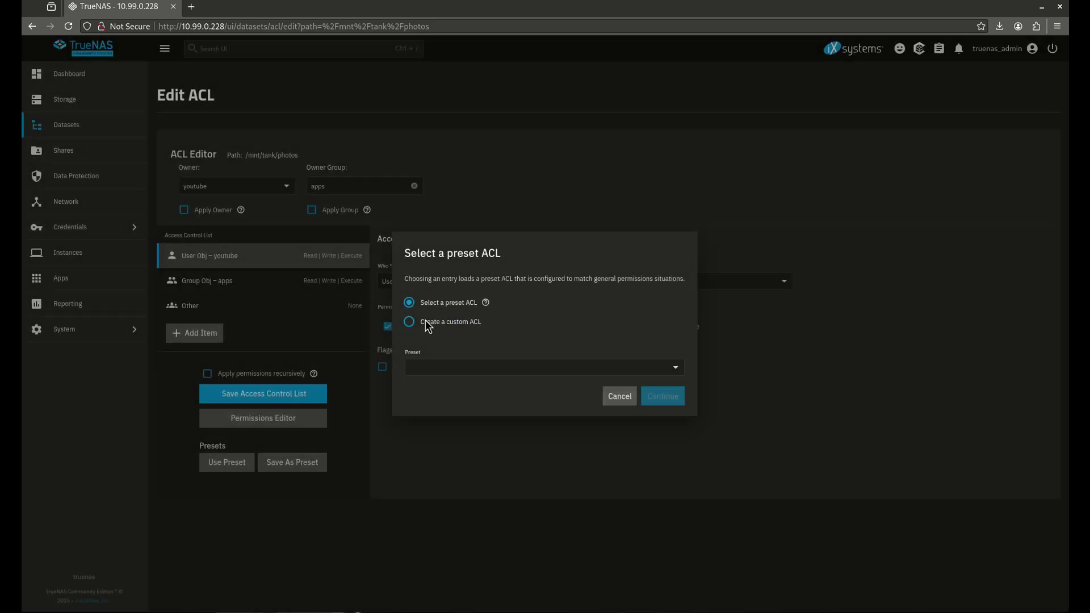
pyautogui.click(423, 322)
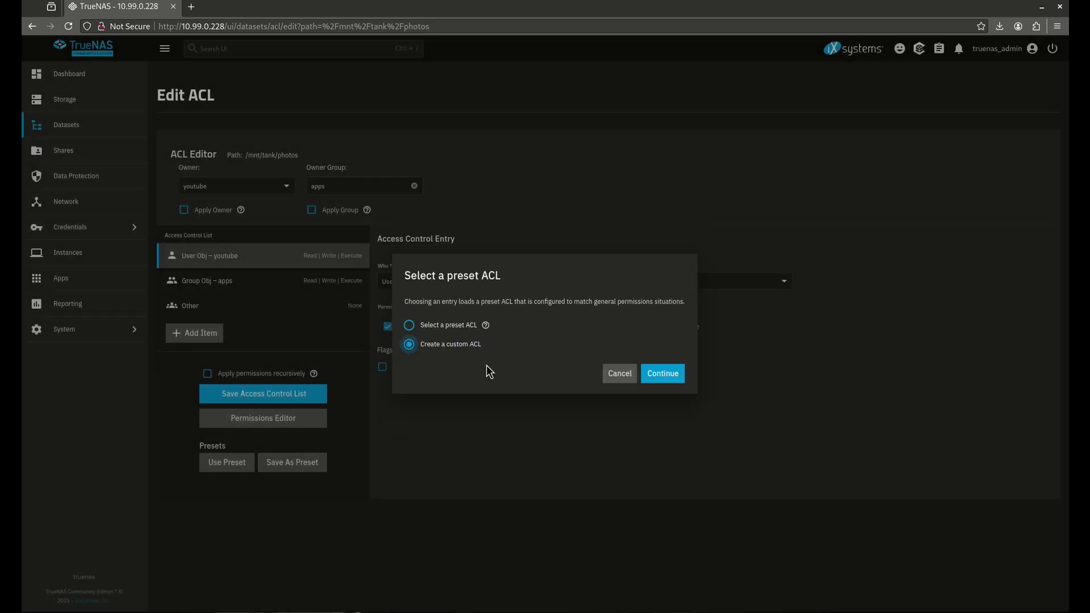
pyautogui.click(667, 377)
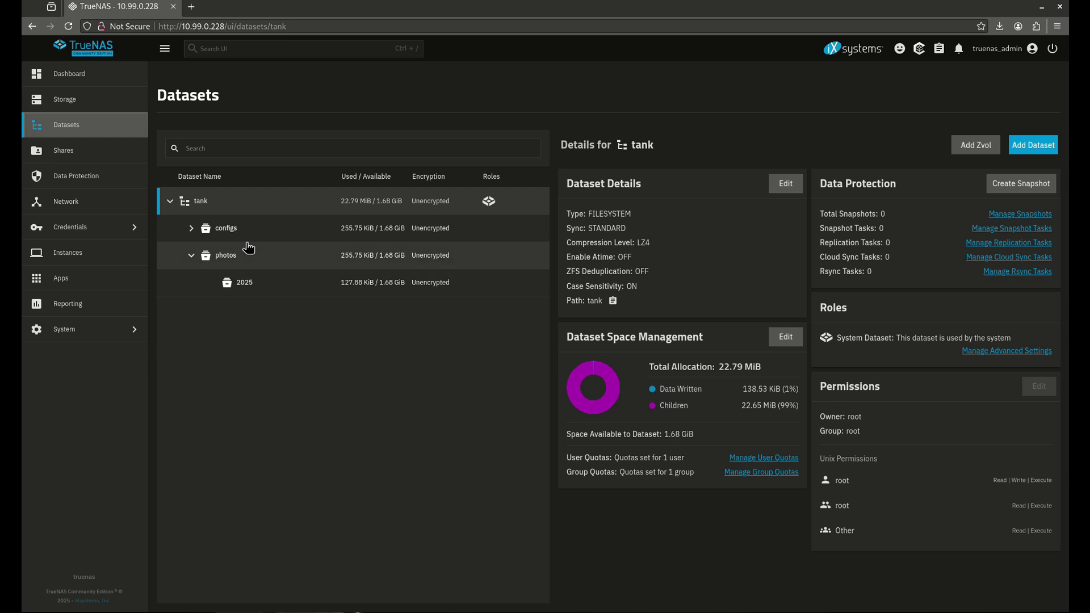
# Strip the ACLs from kuma and its child datasets, then confirm configs still has its ACL.
pyautogui.click(243, 227)
pyautogui.click(191, 229)
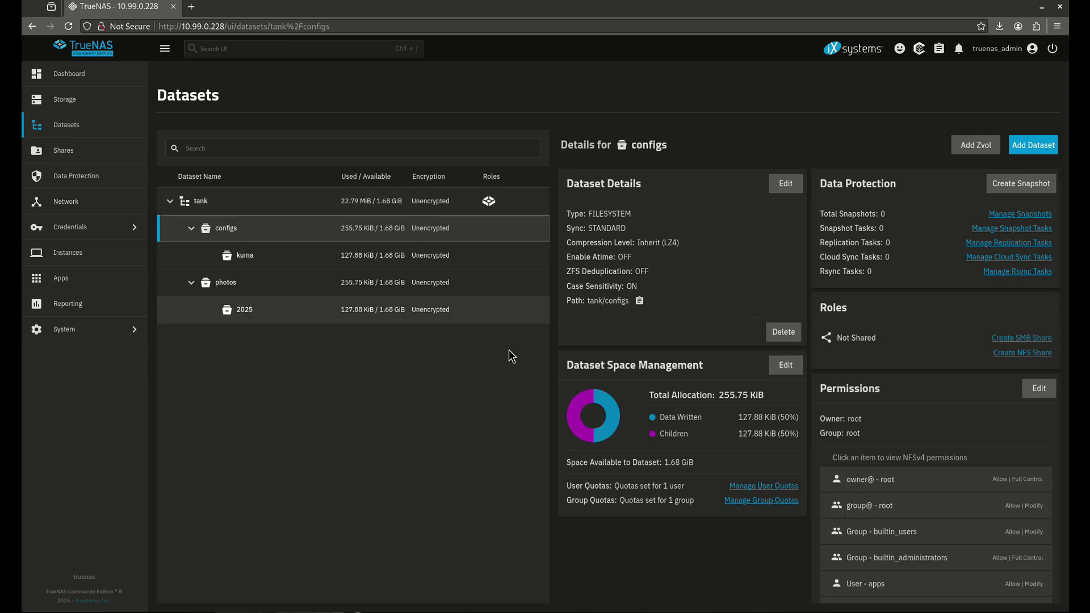
pyautogui.click(279, 262)
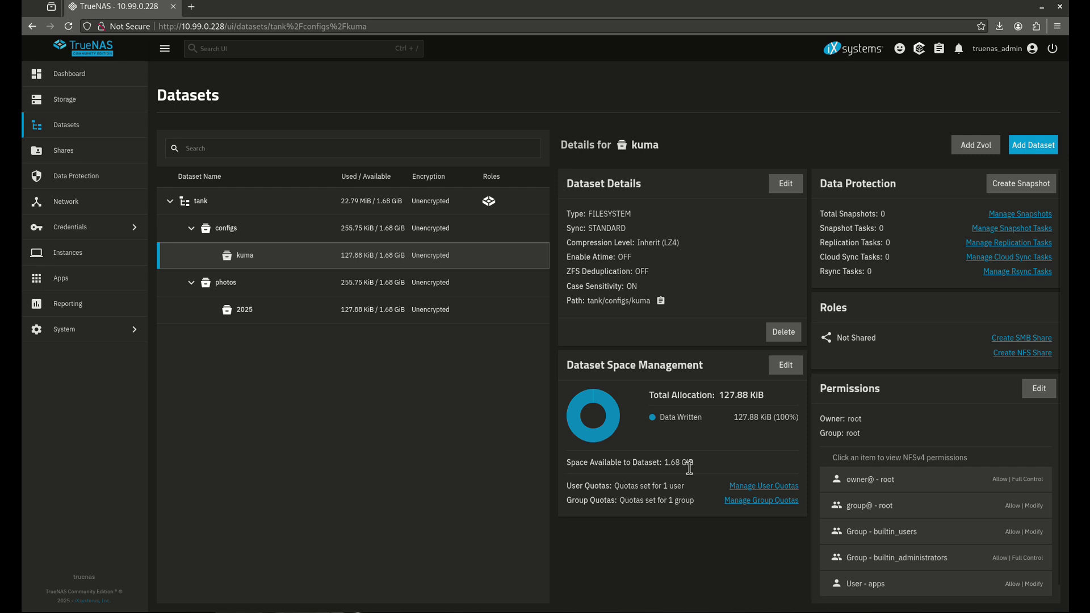
pyautogui.click(1039, 389)
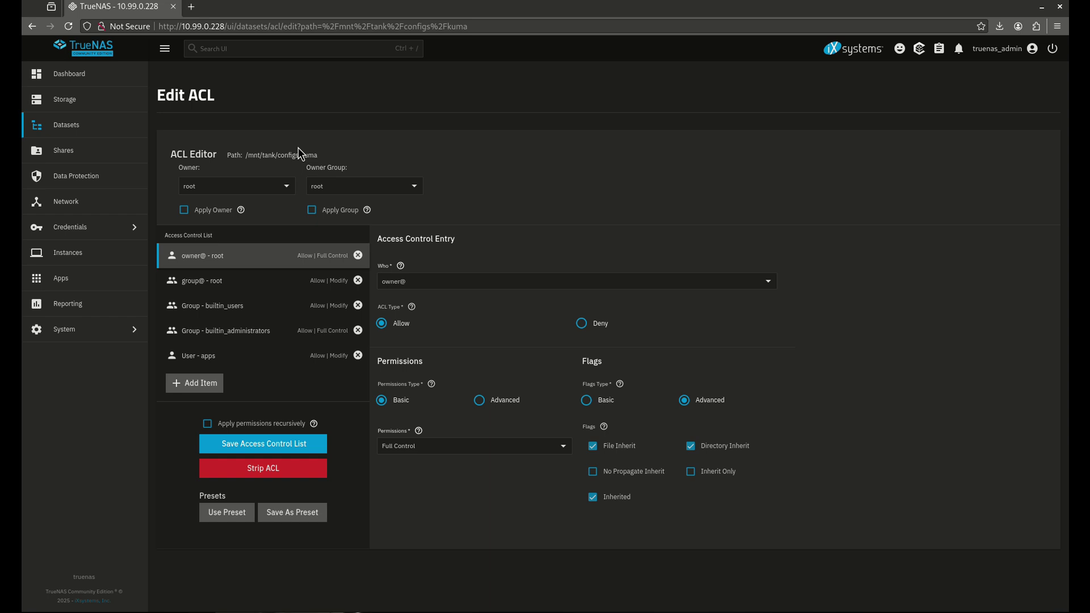
pyautogui.click(285, 474)
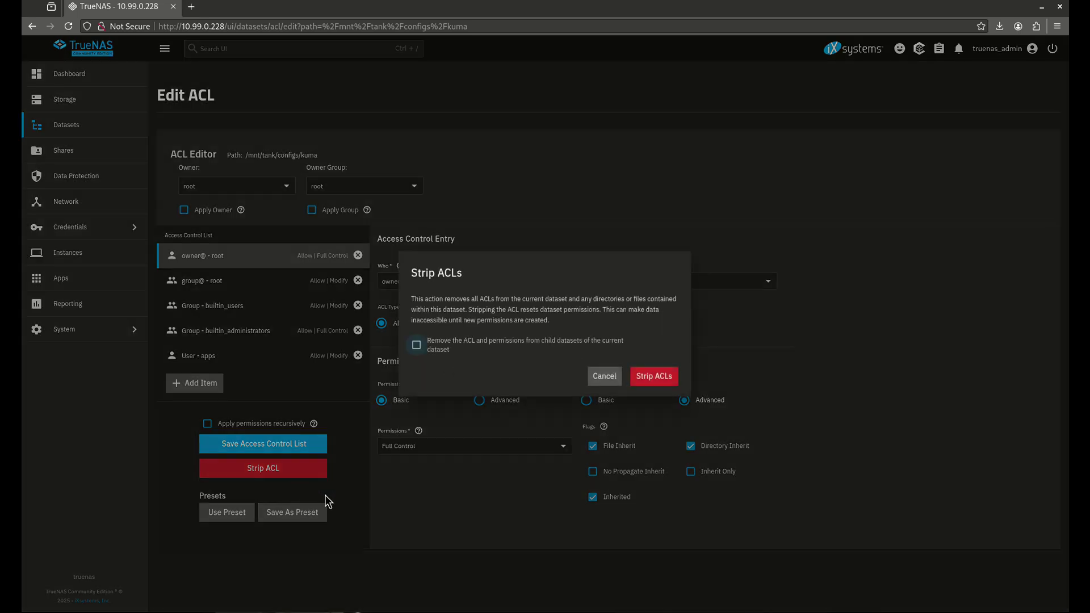
pyautogui.click(447, 347)
pyautogui.click(669, 381)
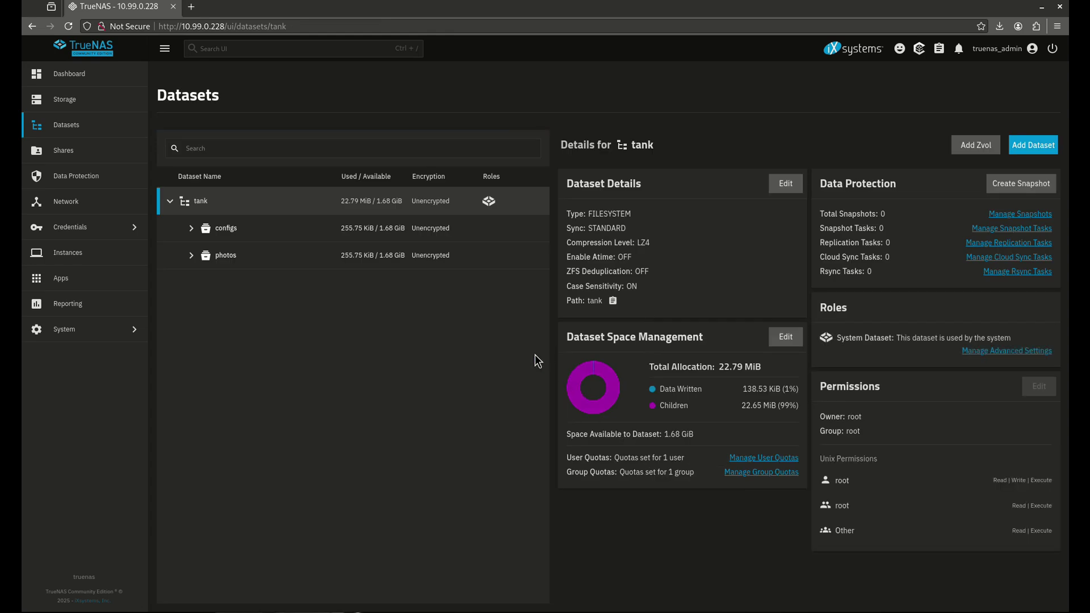
pyautogui.click(191, 229)
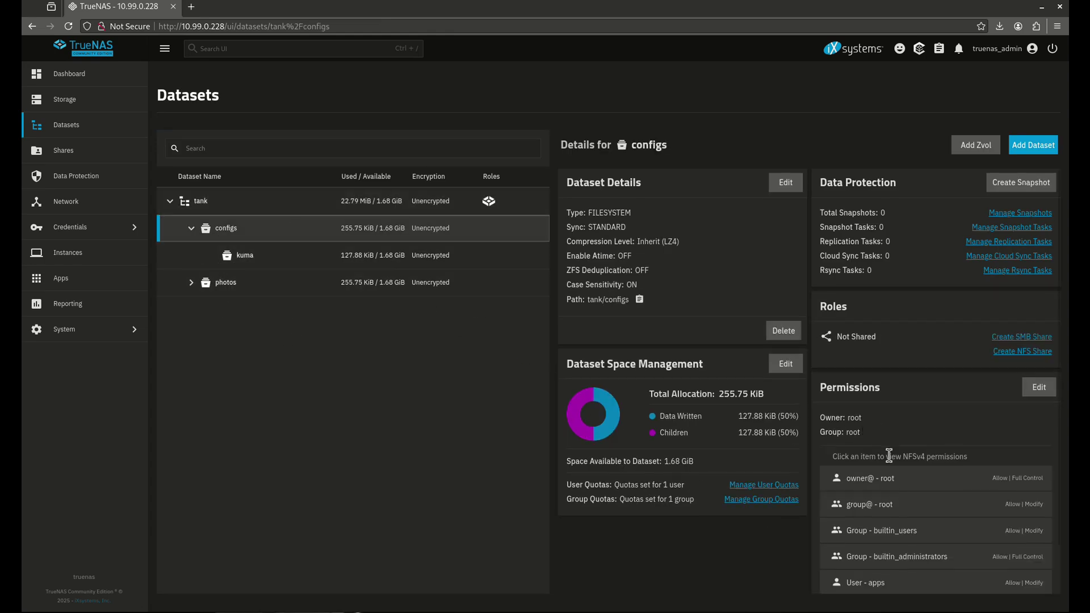
pyautogui.scroll(-2, 894, 457)
# Set apps as kuma's owner user and owner group, with Apply User and Apply Group checked.
pyautogui.click(320, 255)
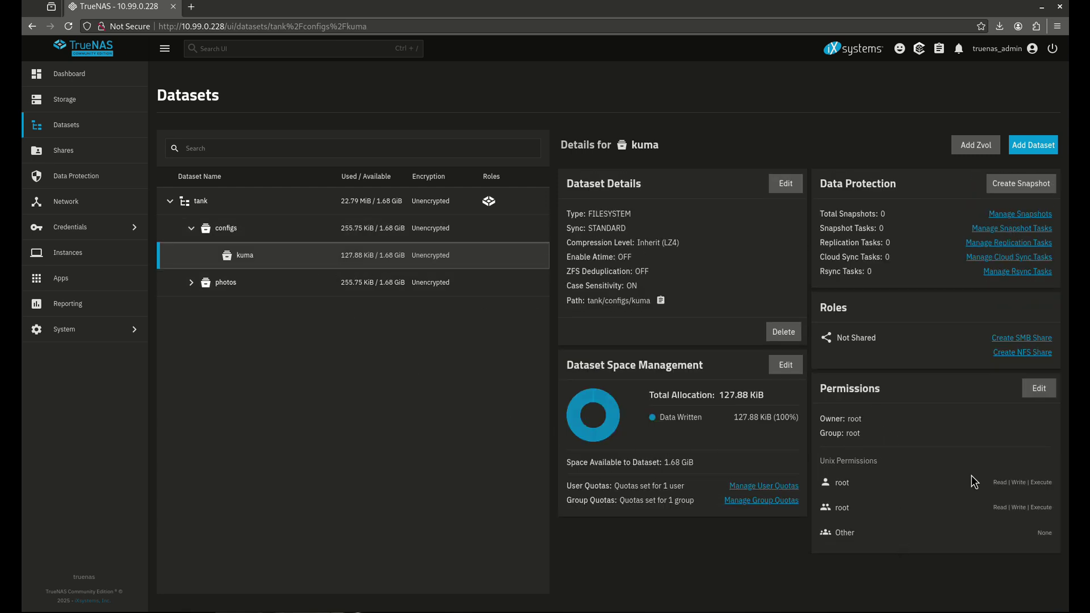
pyautogui.click(1039, 389)
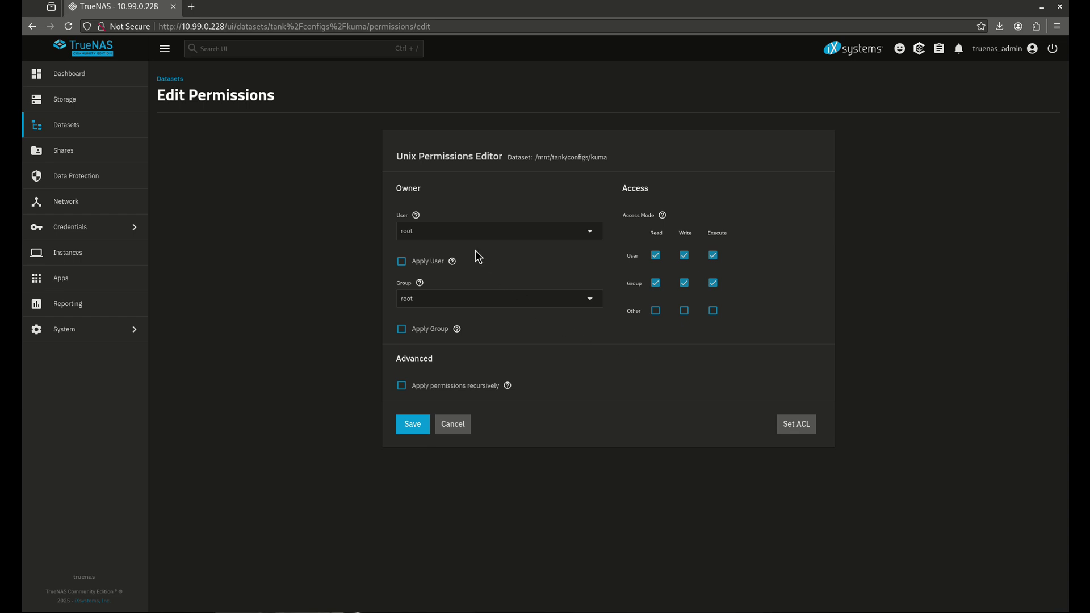
pyautogui.click(457, 230)
pyautogui.hotkey('ctrl', 'a')
pyautogui.write('apps')
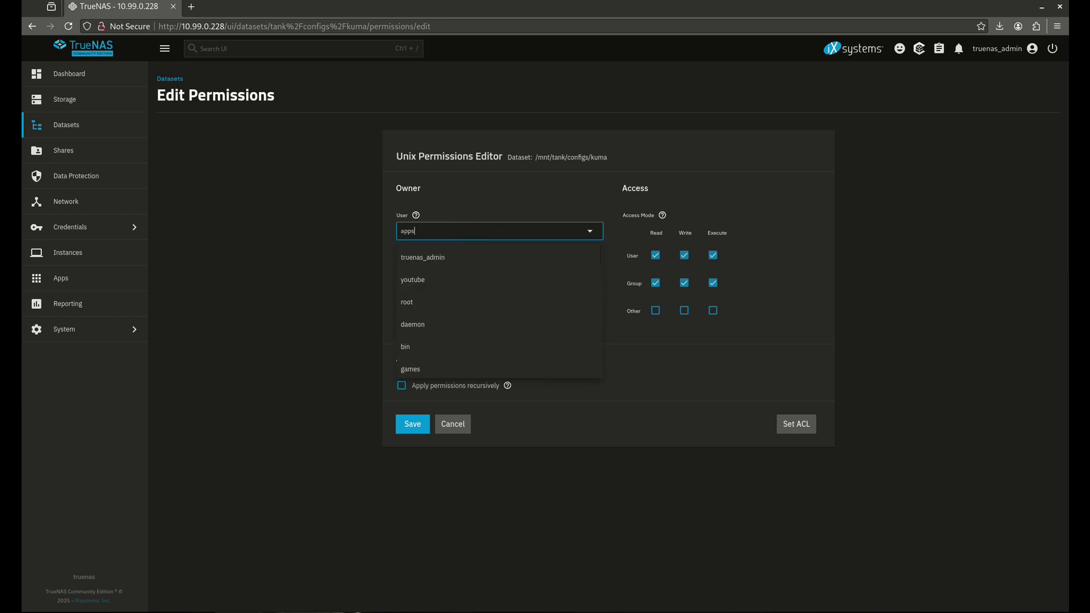
pyautogui.press('Tab')
pyautogui.press('space')
pyautogui.press('Tab')
pyautogui.write('apps')
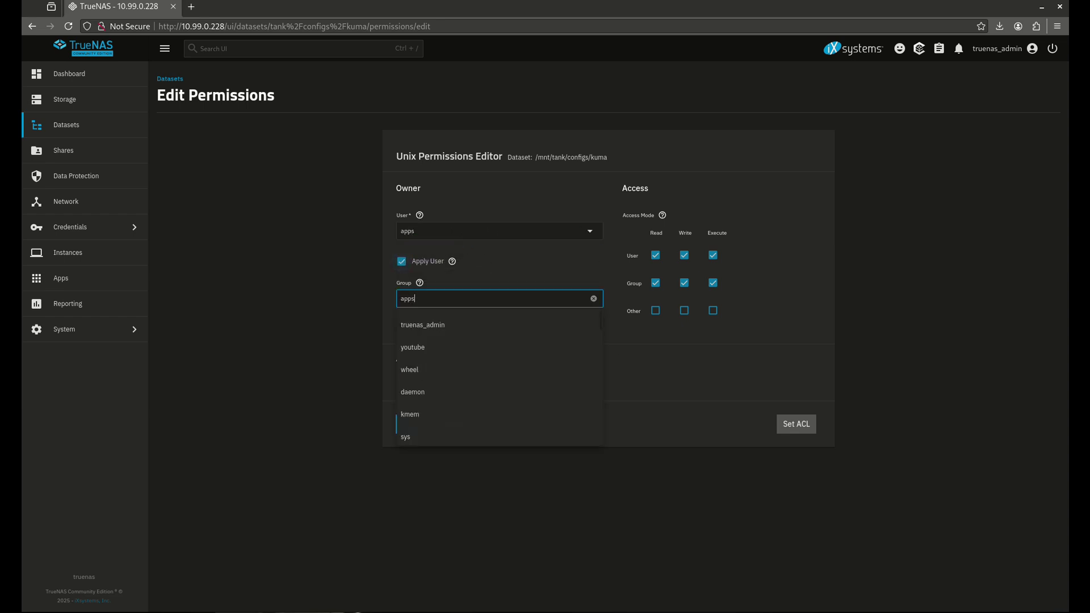
pyautogui.press('Tab')
pyautogui.press('space')
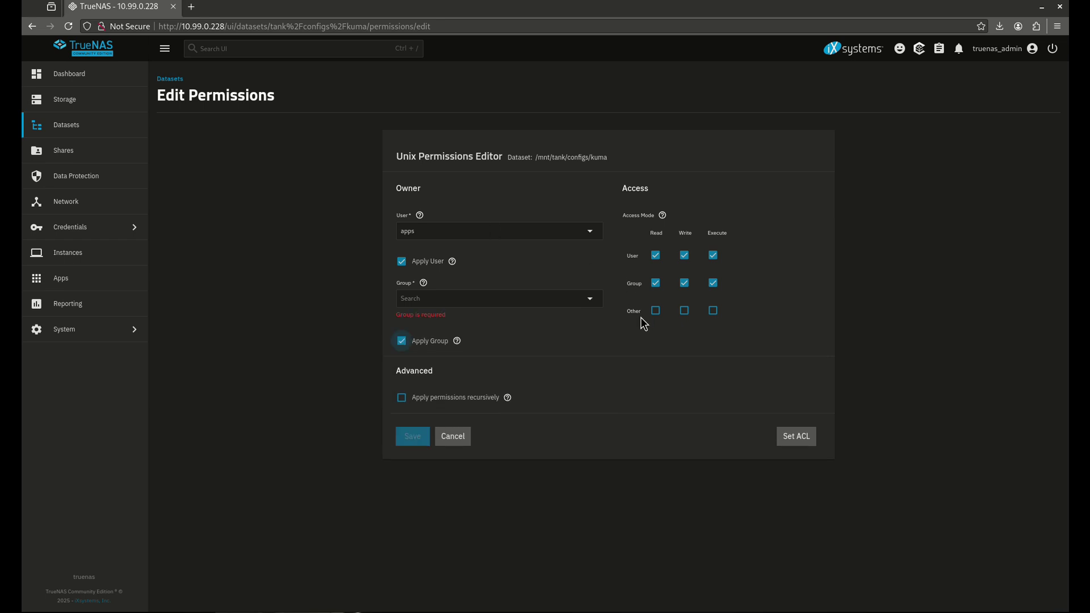
# Apply the apps ownership recursively, accept the warning, and save kuma's permissions.
pyautogui.click(435, 401)
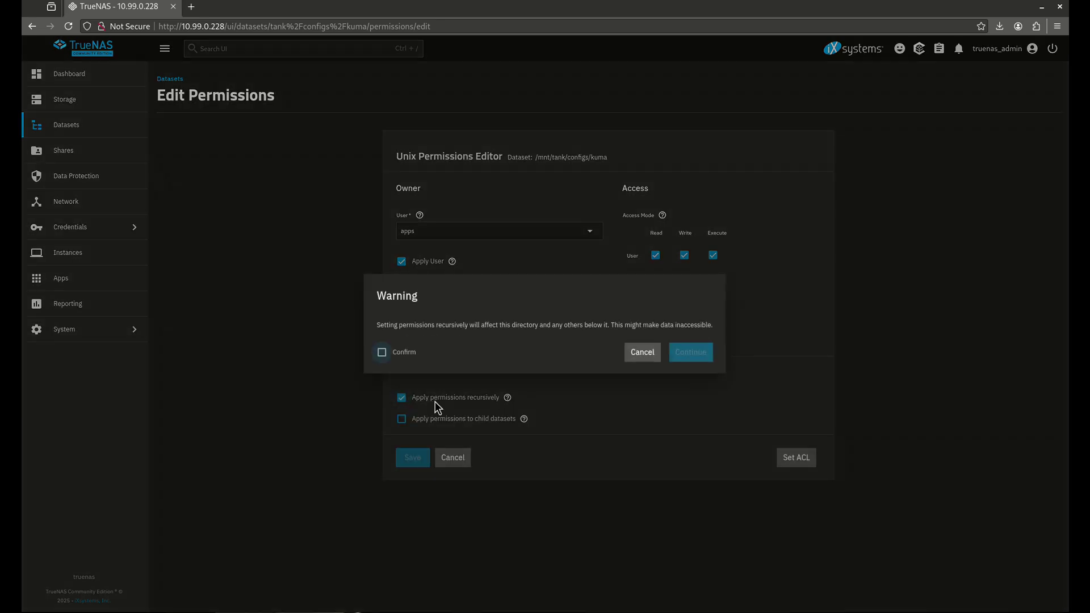
pyautogui.click(404, 353)
pyautogui.click(686, 356)
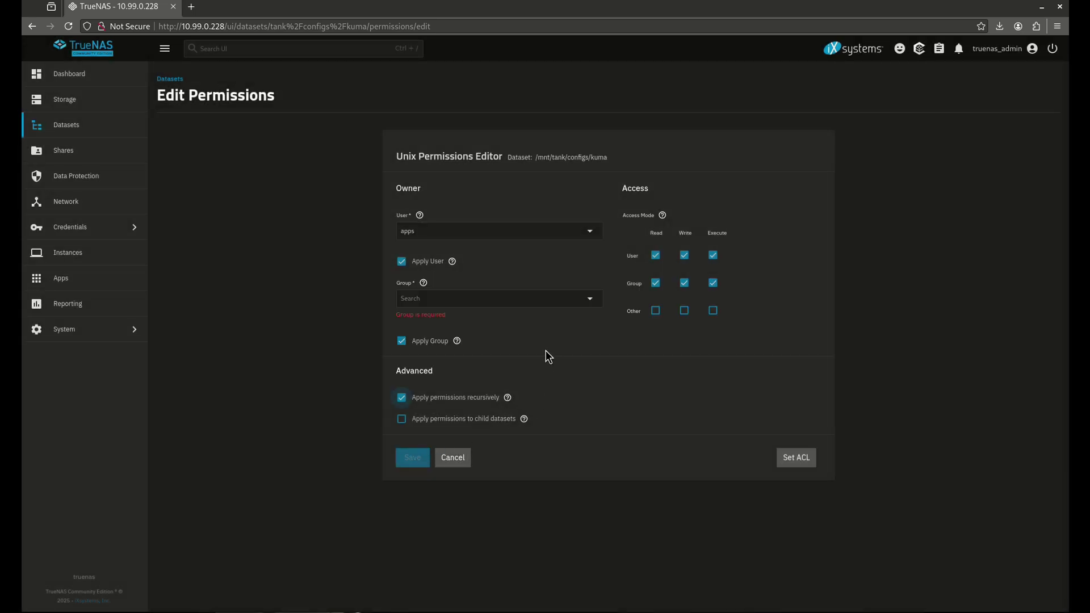
pyautogui.click(466, 301)
pyautogui.write('apps')
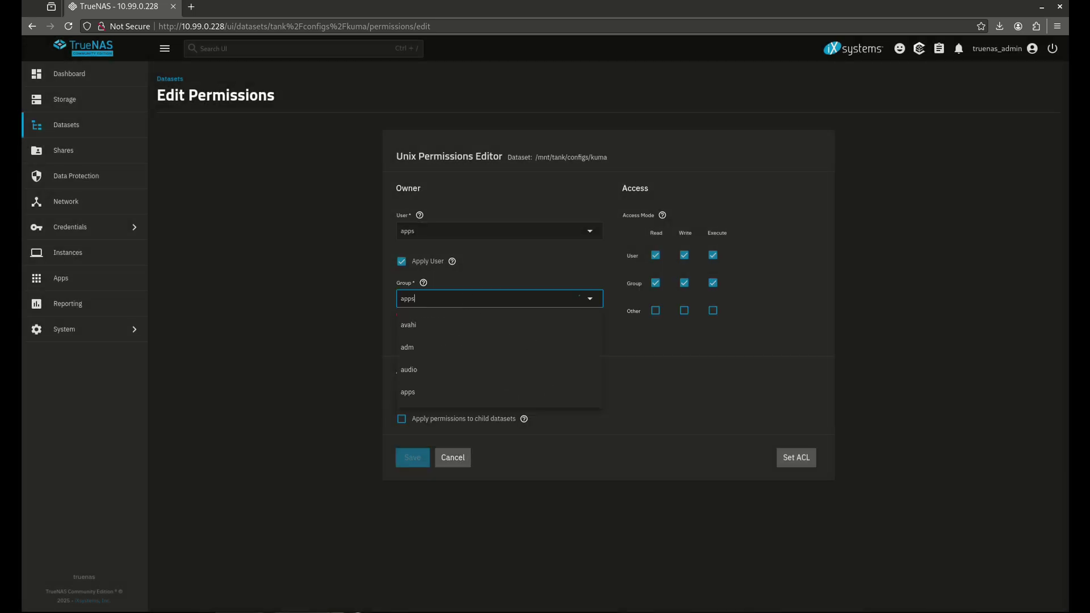
pyautogui.press('Return')
pyautogui.click(412, 446)
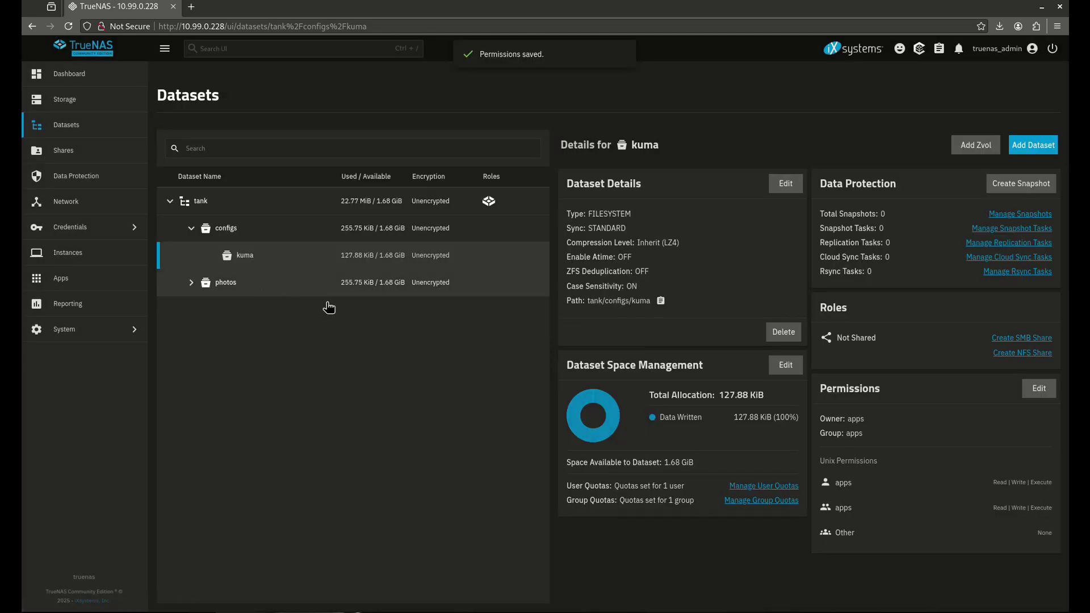
# View the configs and kuma details, expand photos to show its 2025 child, and start a new dataset under kuma.
pyautogui.click(277, 235)
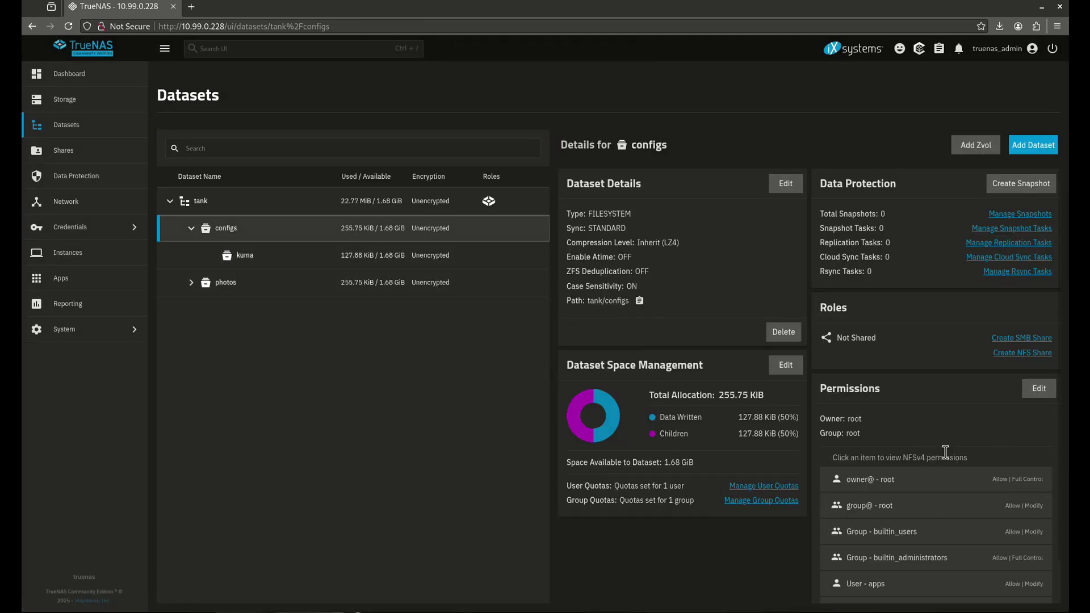
pyautogui.scroll(-1, 878, 452)
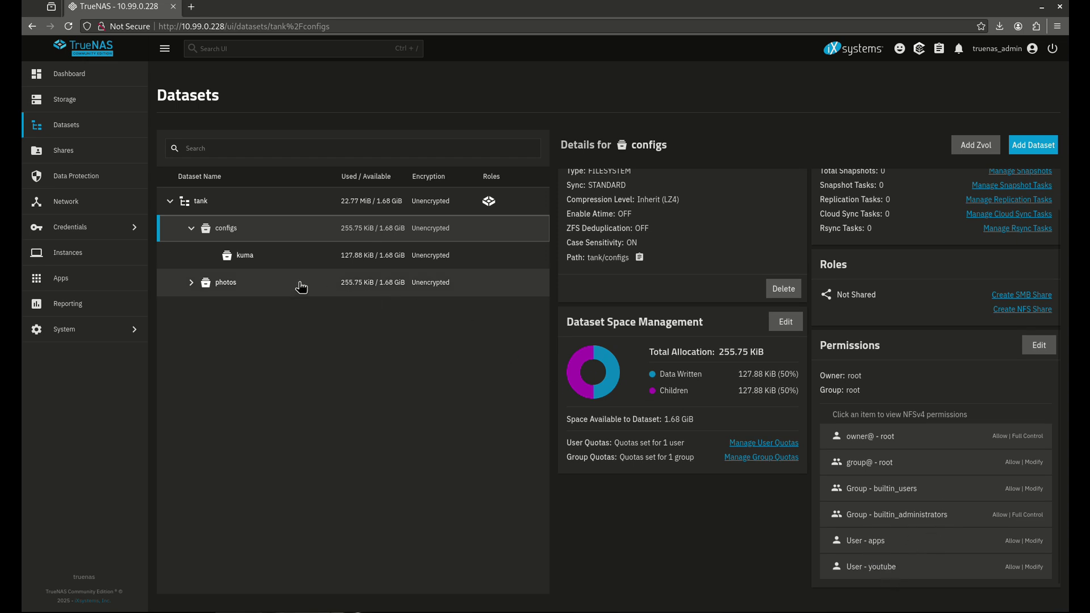
pyautogui.click(276, 262)
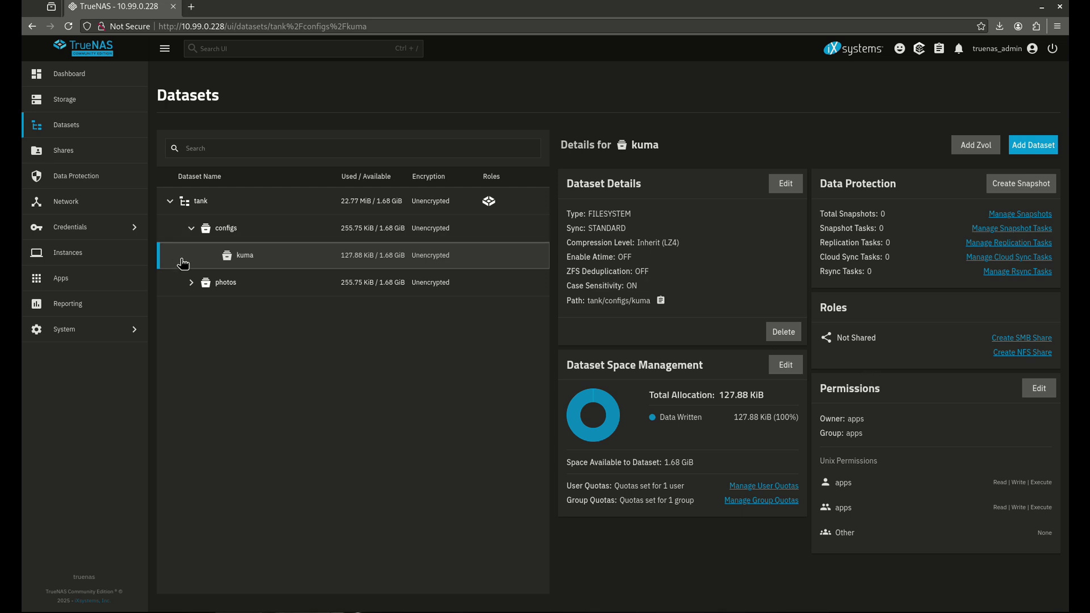
pyautogui.click(194, 283)
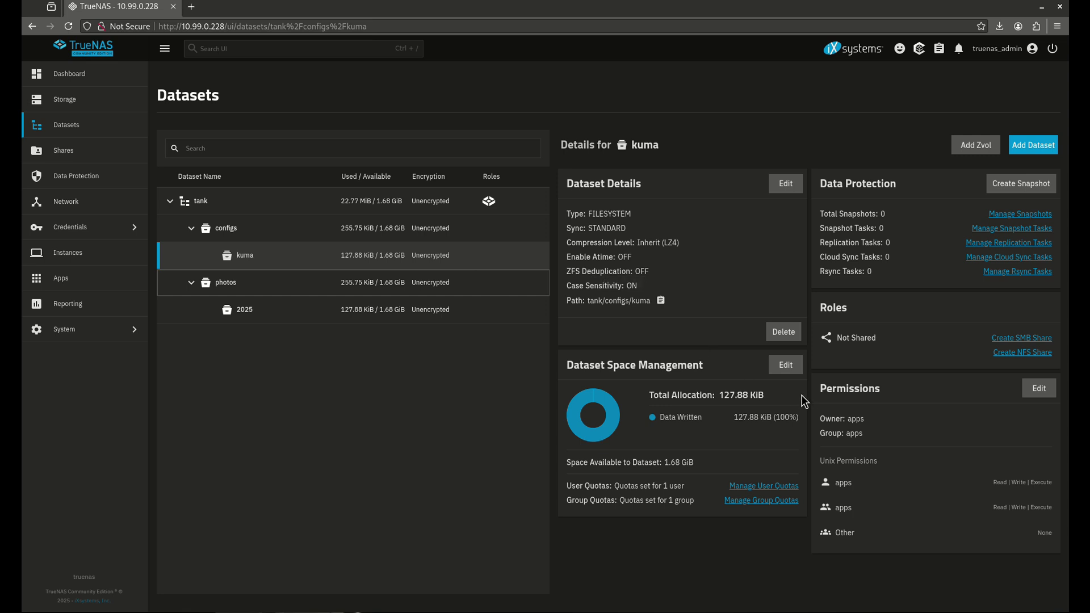
pyautogui.click(1032, 146)
# Show the new dataset's advanced options, including quota alerts inheriting 80% warning and 95% critical.
pyautogui.click(744, 380)
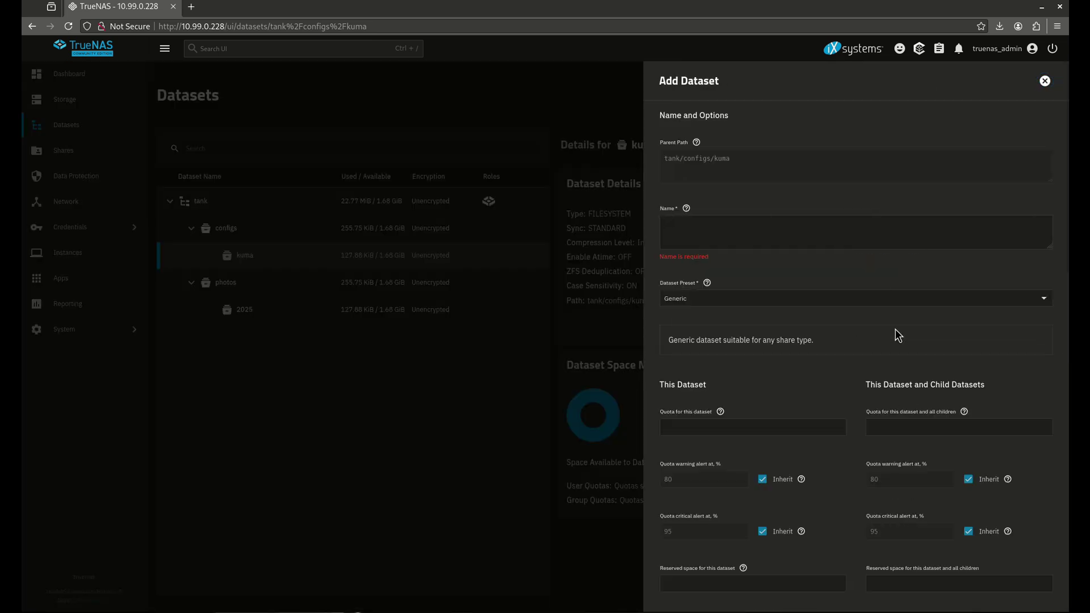
pyautogui.scroll(-1, 804, 263)
pyautogui.scroll(-1, 807, 269)
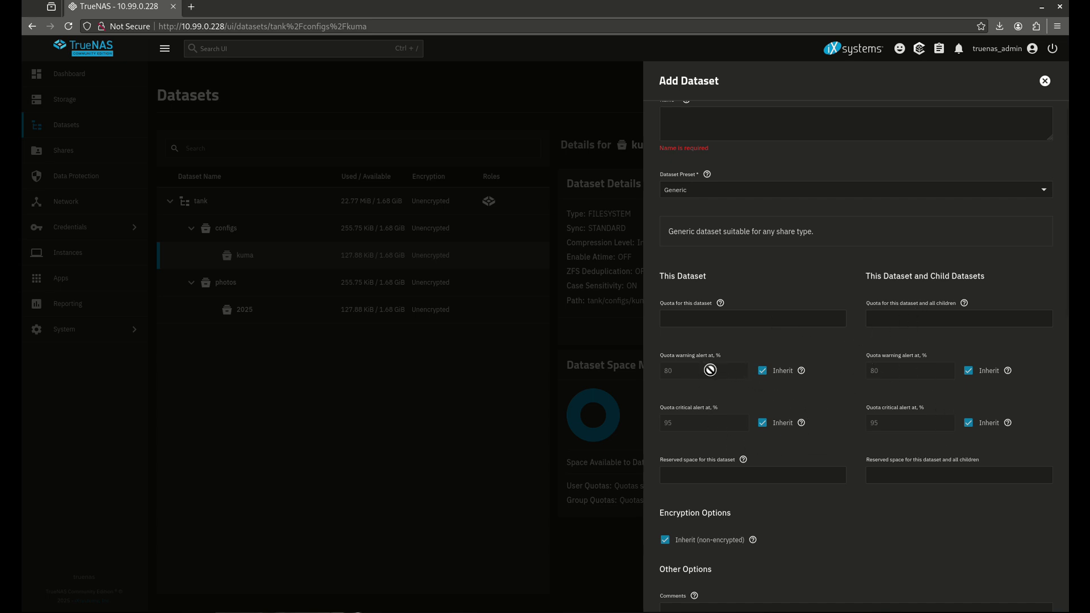
pyautogui.scroll(-1, 744, 401)
pyautogui.scroll(-3, 744, 401)
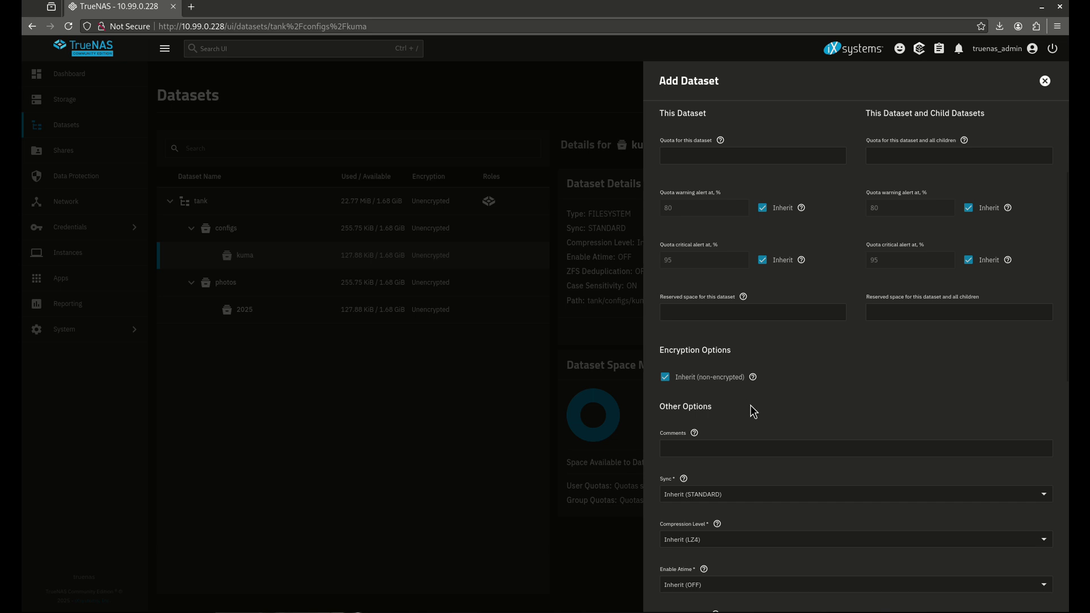
pyautogui.scroll(-4, 750, 406)
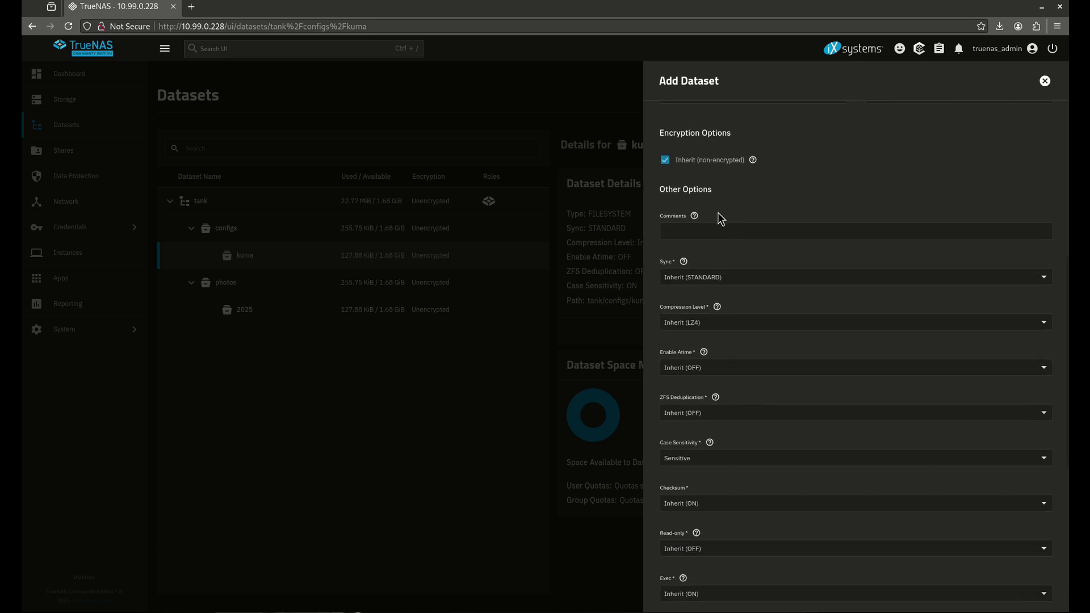
pyautogui.scroll(-1, 719, 216)
pyautogui.scroll(-1, 734, 248)
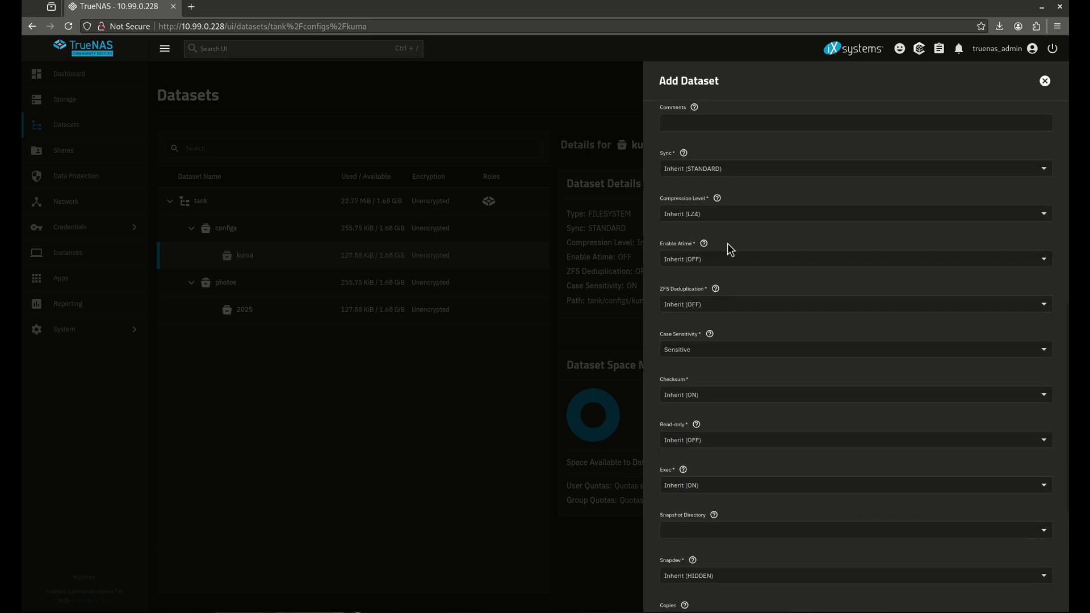
pyautogui.scroll(-1, 727, 250)
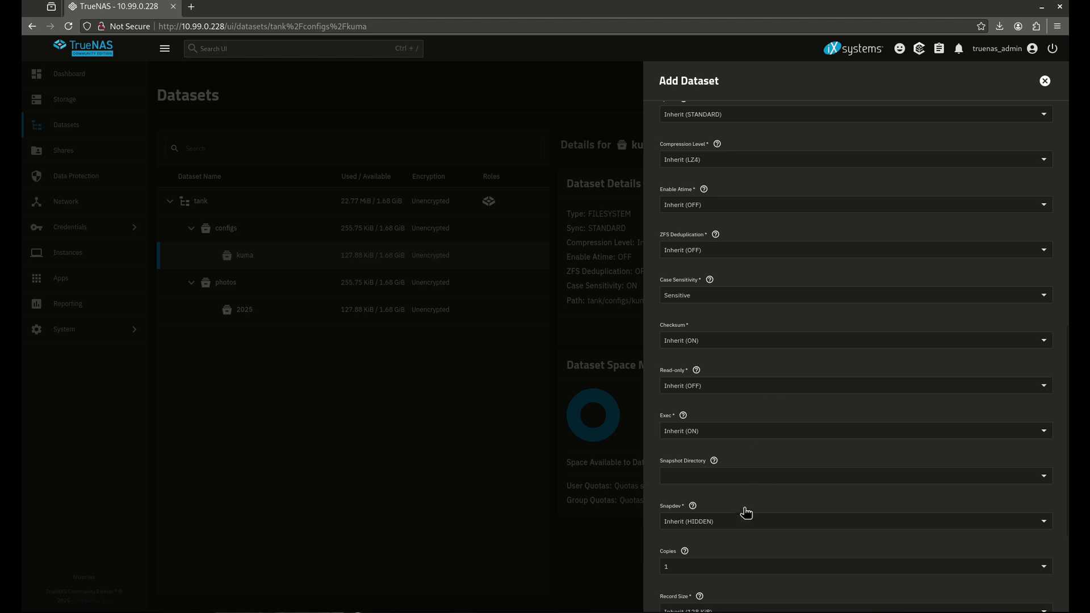
pyautogui.scroll(-3, 761, 474)
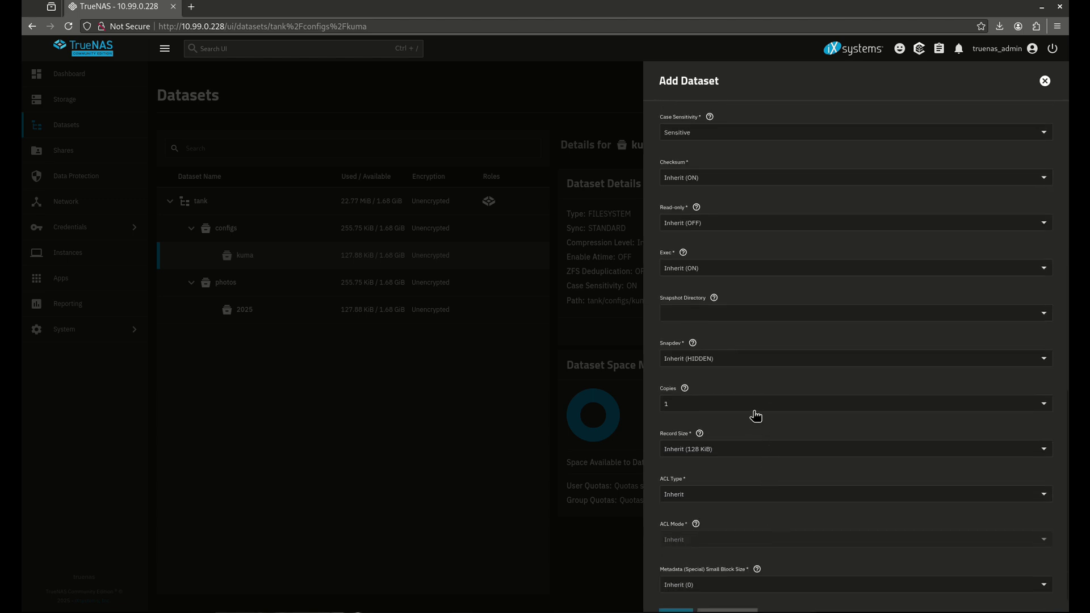
pyautogui.scroll(-1, 750, 412)
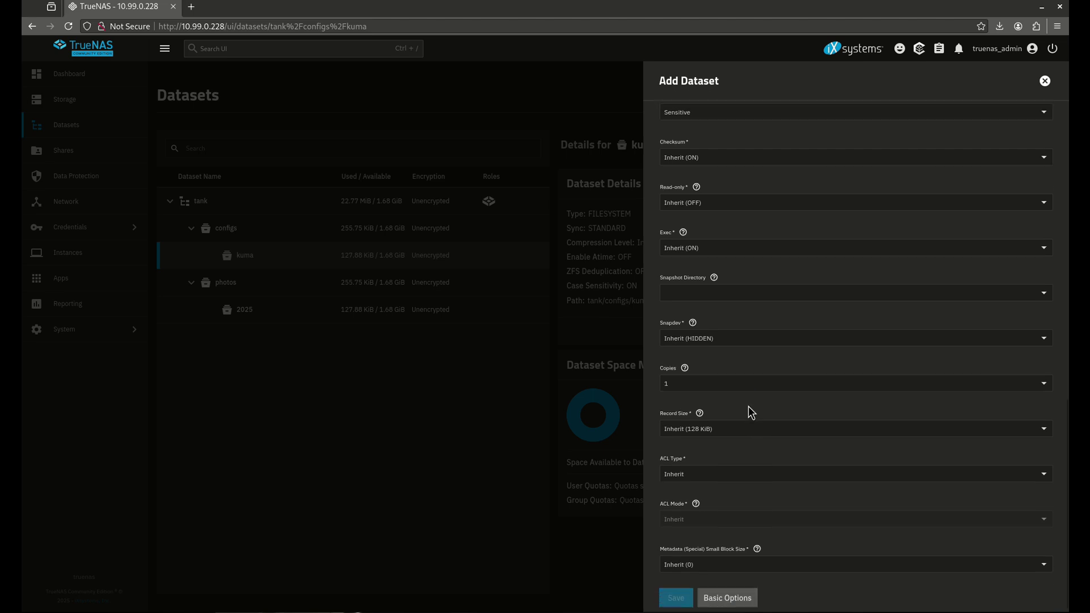
pyautogui.scroll(7, 752, 451)
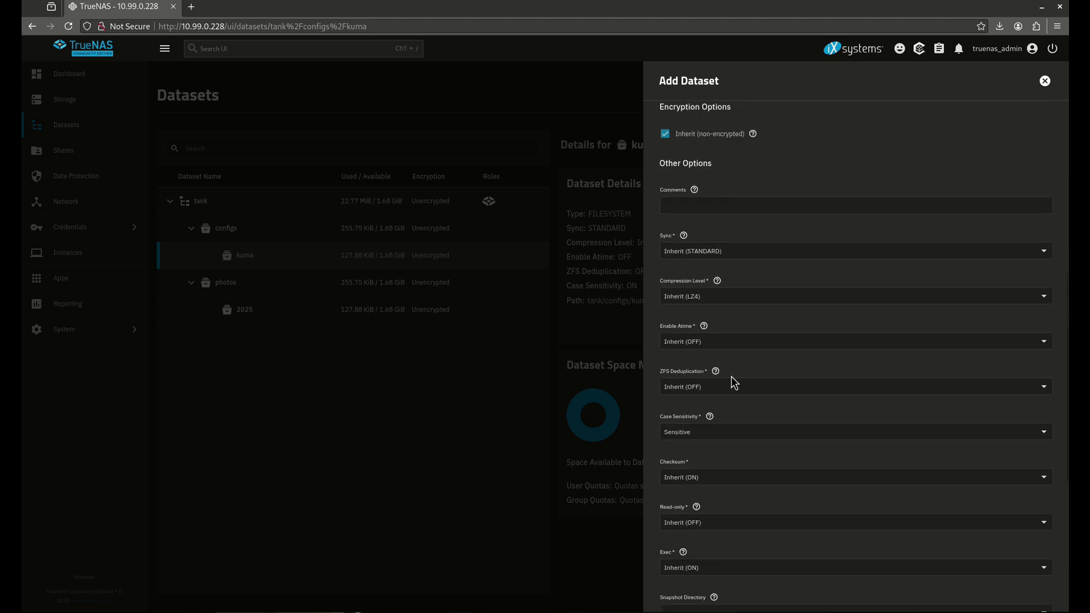
pyautogui.scroll(7, 745, 369)
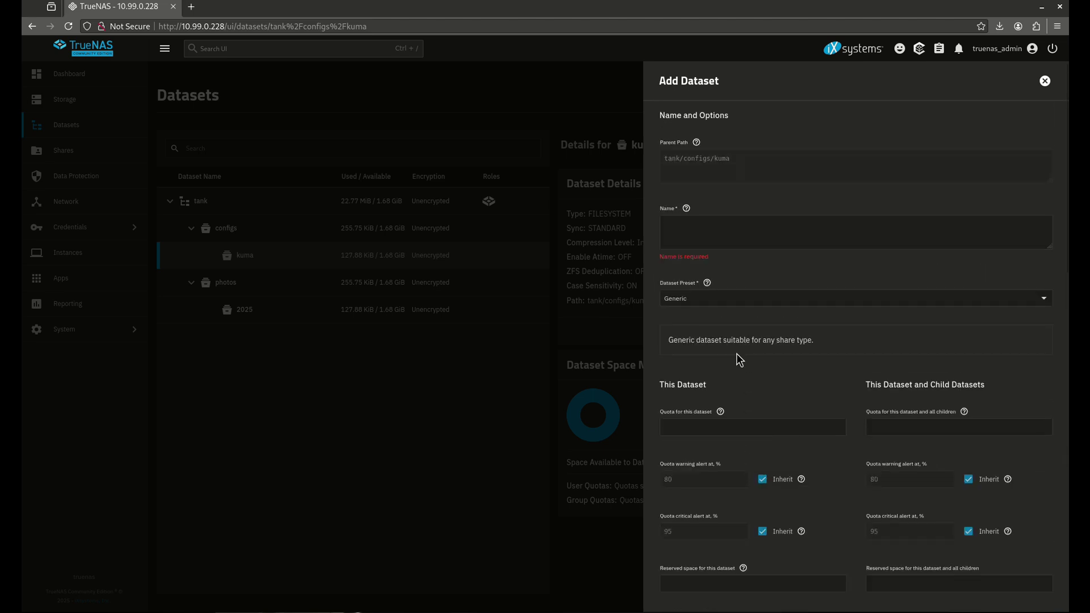
pyautogui.scroll(-3, 768, 457)
pyautogui.scroll(-10, 772, 463)
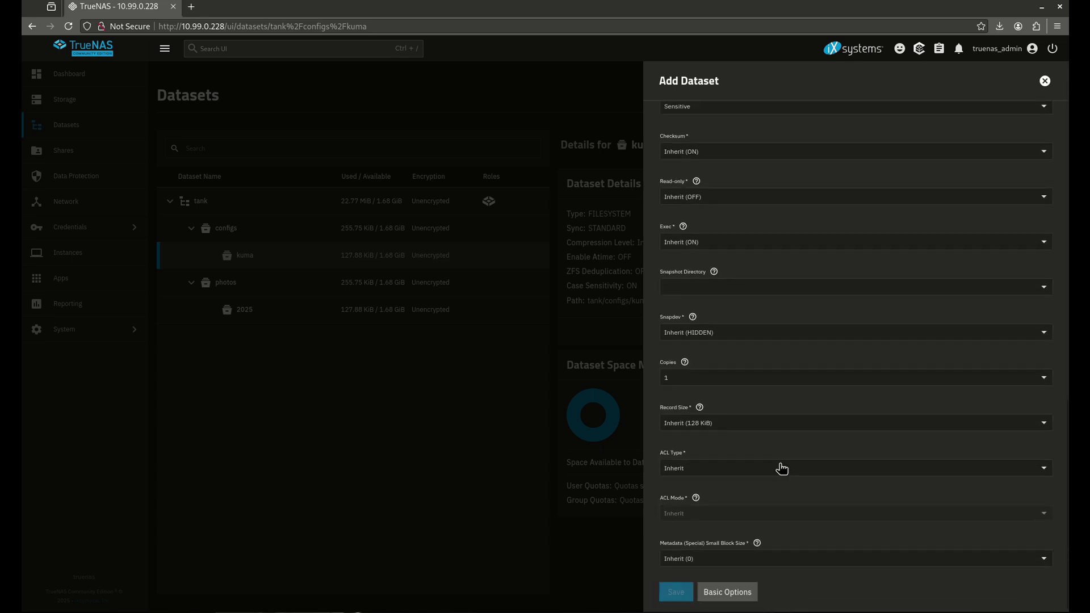
pyautogui.click(755, 590)
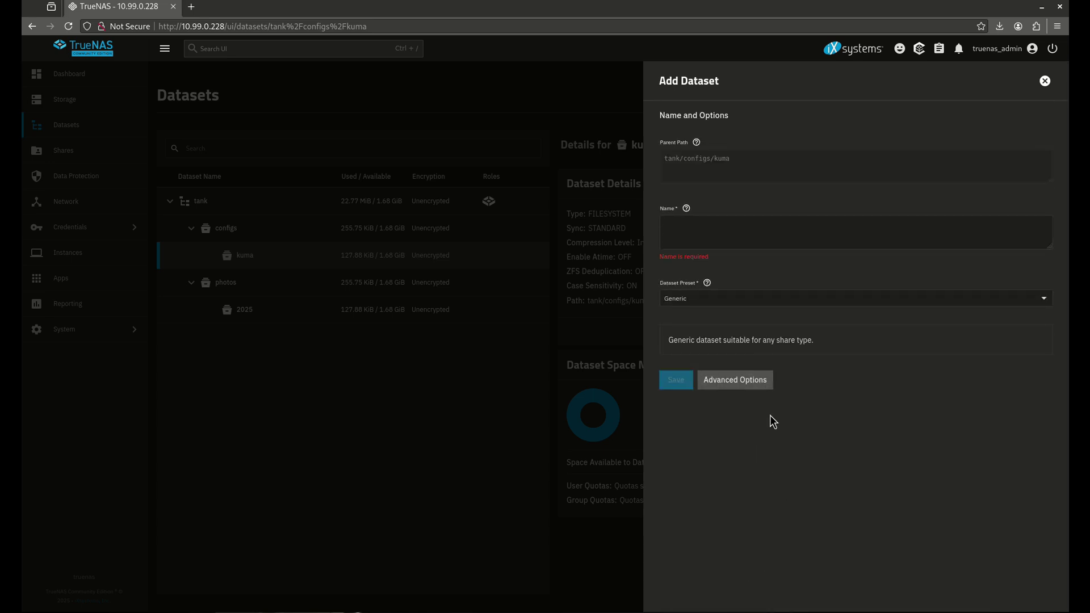
pyautogui.click(758, 377)
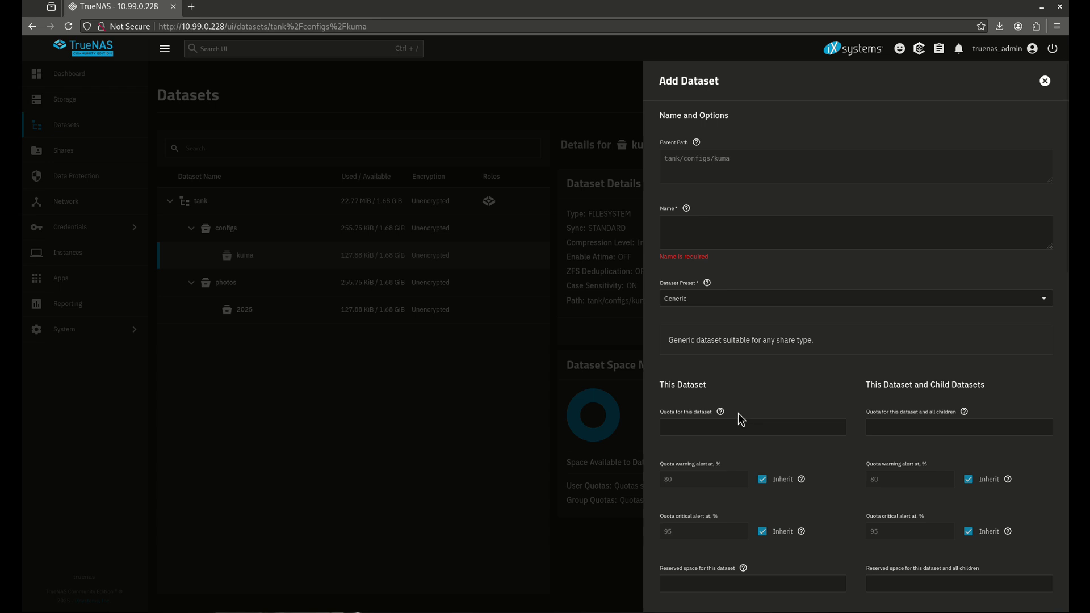
# Check the quota help and enter a 10G quota for this dataset.
pyautogui.click(720, 412)
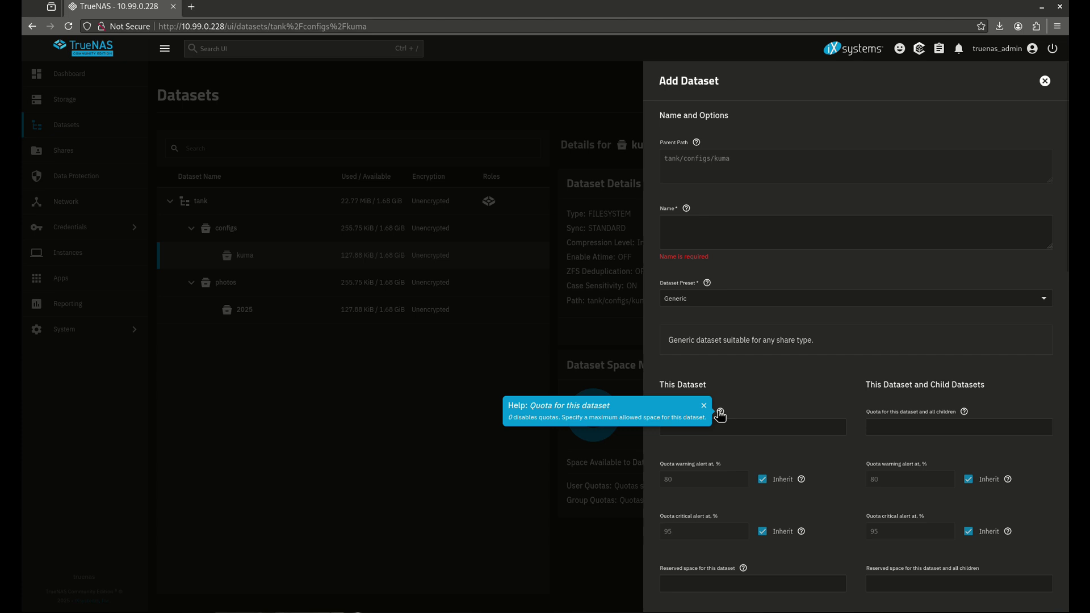
pyautogui.click(721, 429)
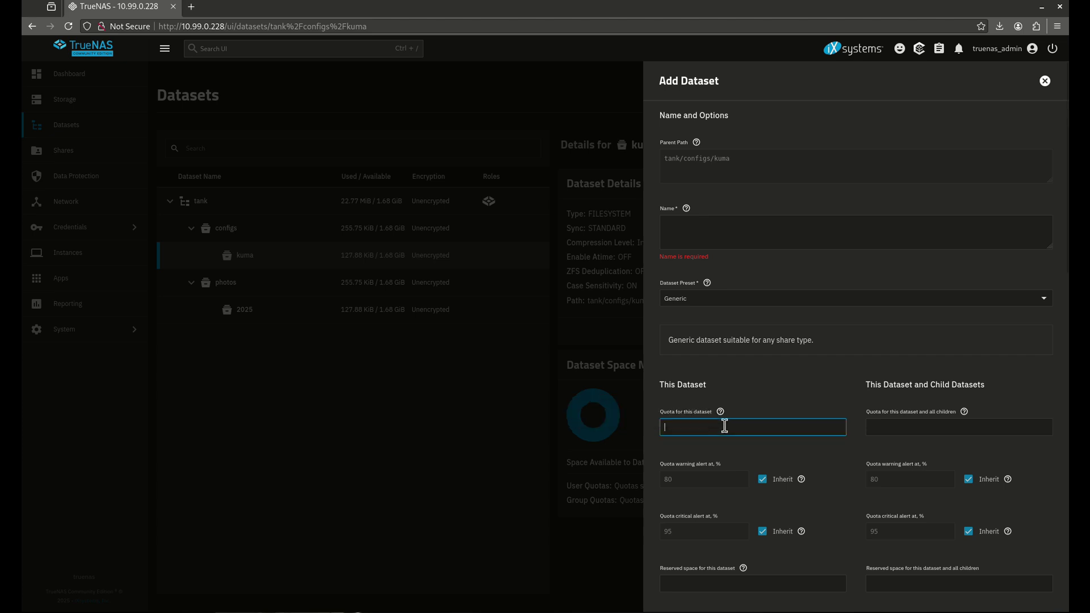
pyautogui.write('10G')
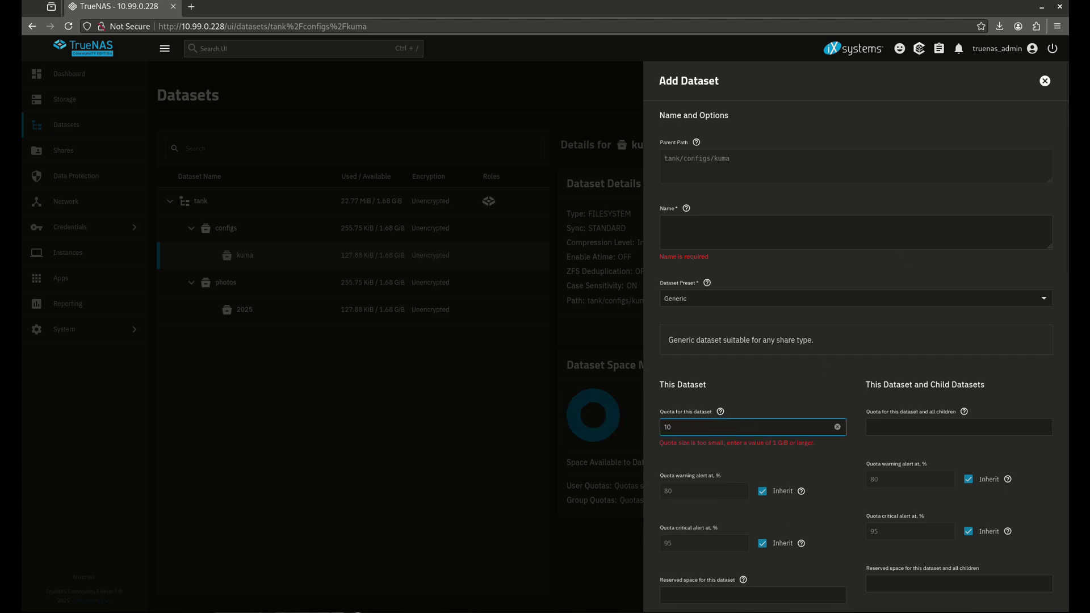
pyautogui.press('Tab')
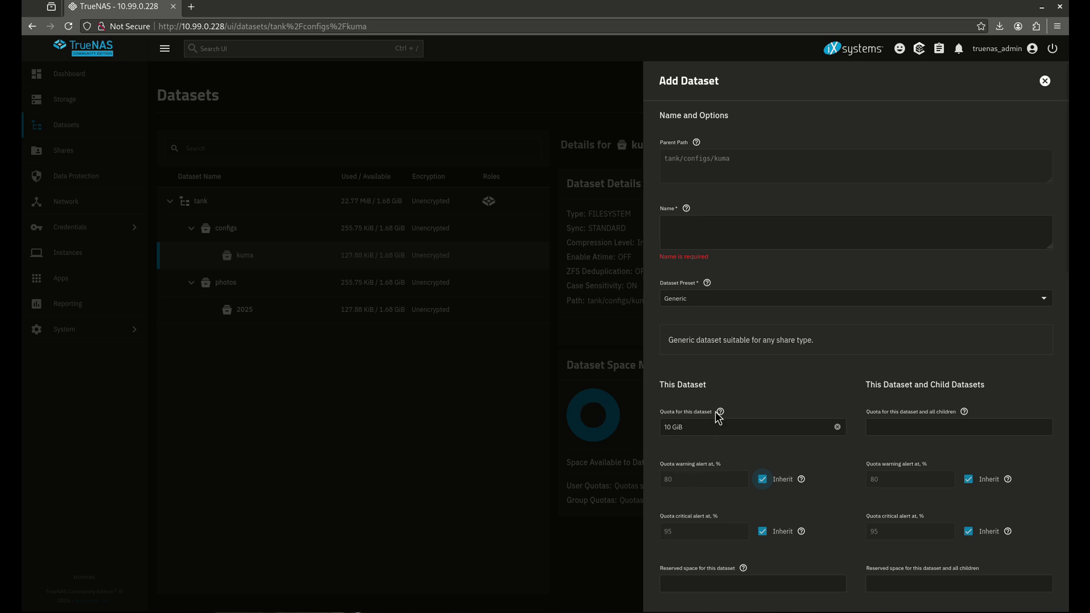
# Close the Add Dataset form and discard its unsaved changes, including the 10G quota.
pyautogui.scroll(-1, 708, 416)
pyautogui.scroll(-1, 709, 419)
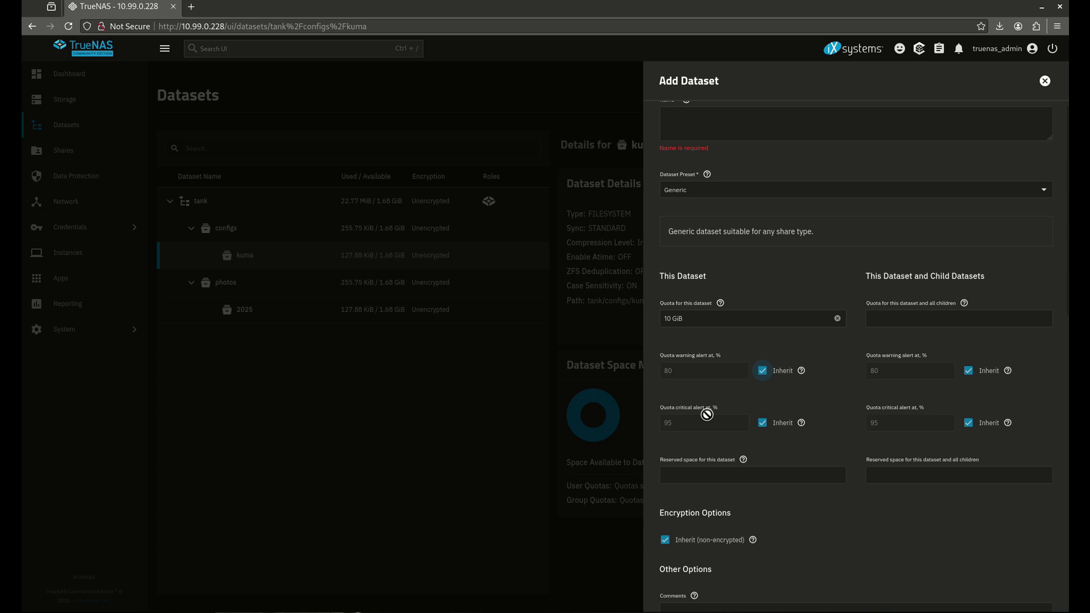
pyautogui.scroll(-5, 713, 425)
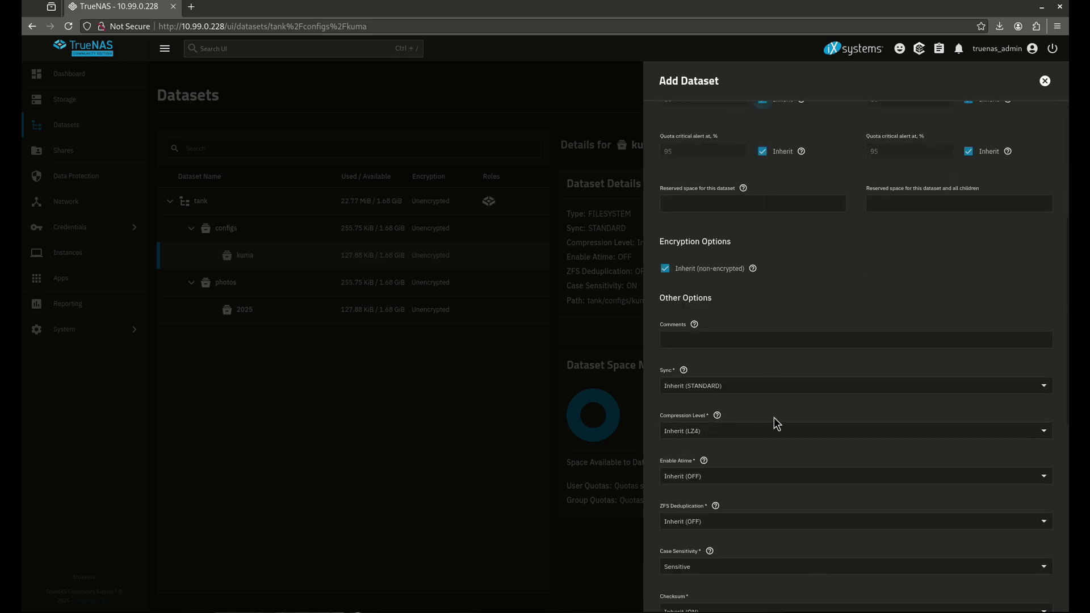
pyautogui.scroll(-6, 774, 421)
pyautogui.scroll(6, 793, 392)
pyautogui.scroll(7, 999, 153)
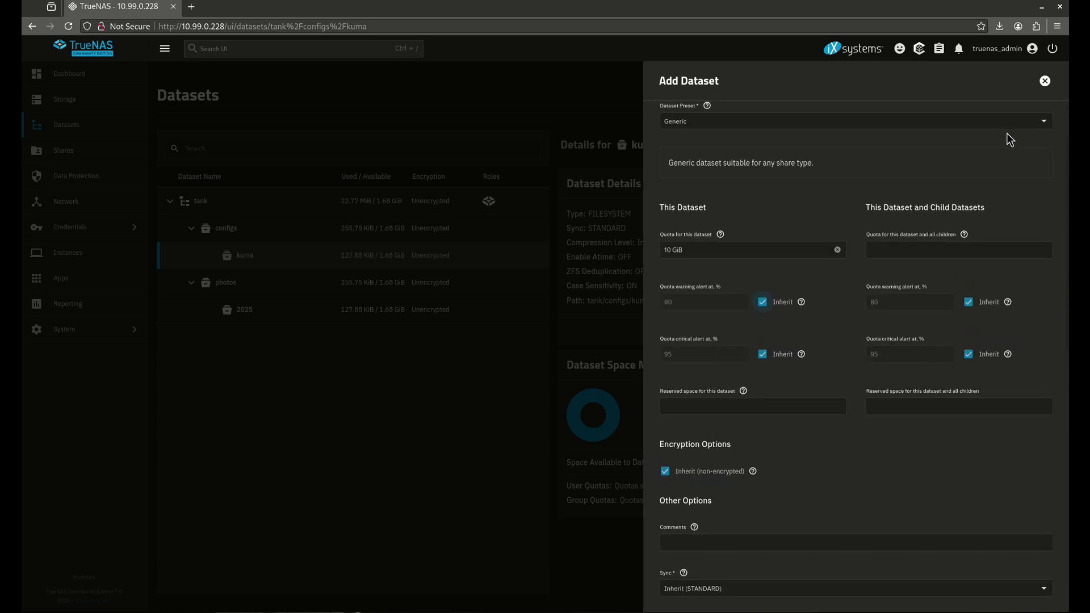
pyautogui.click(1046, 82)
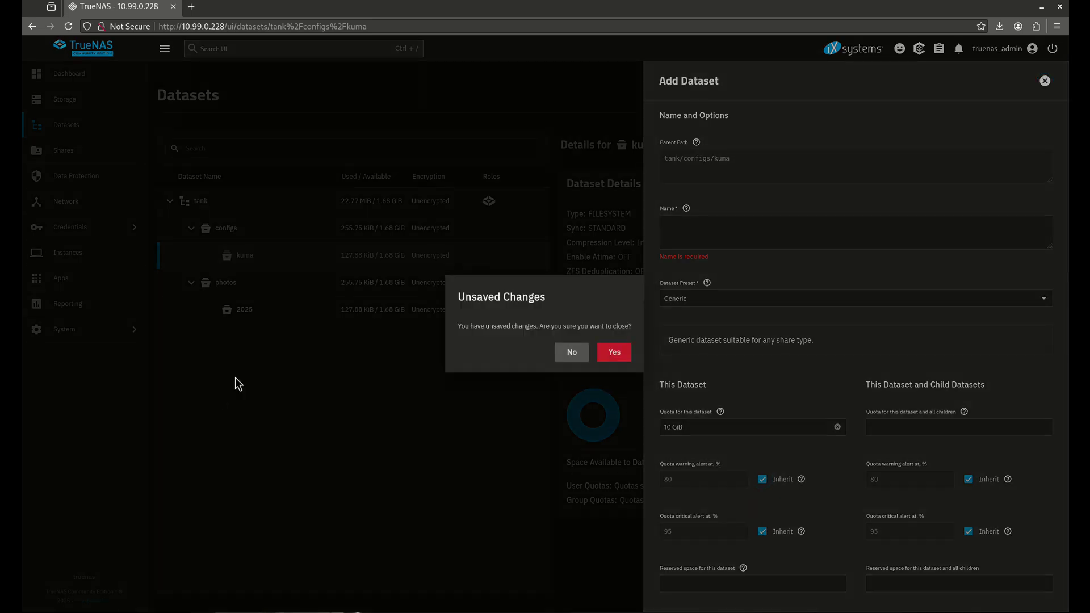
pyautogui.click(614, 360)
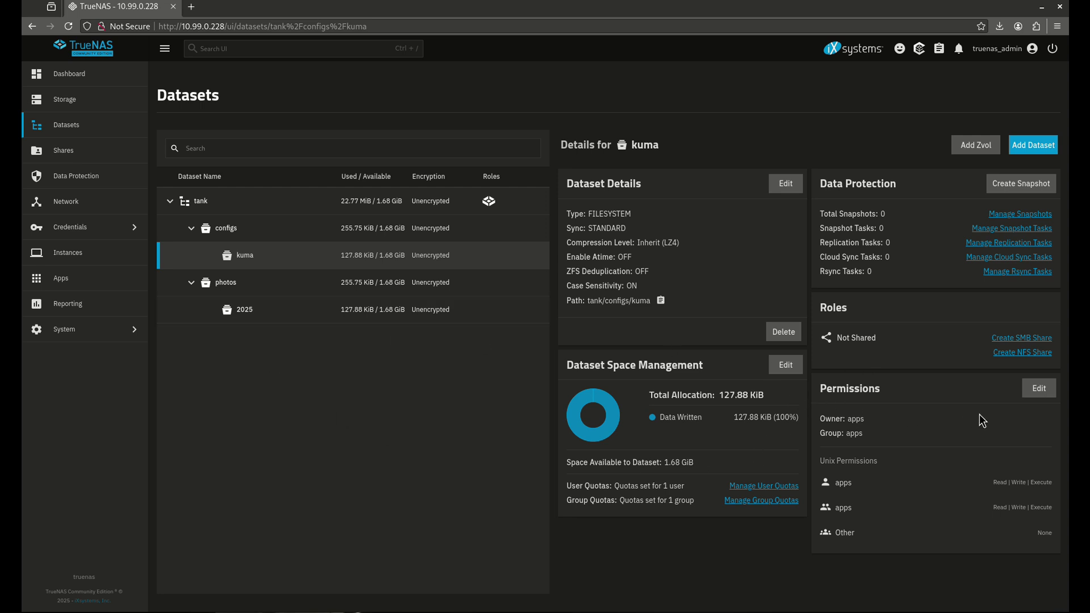
# Give Other read, write and execute on kuma so its mode is 777, and save.
pyautogui.click(1039, 389)
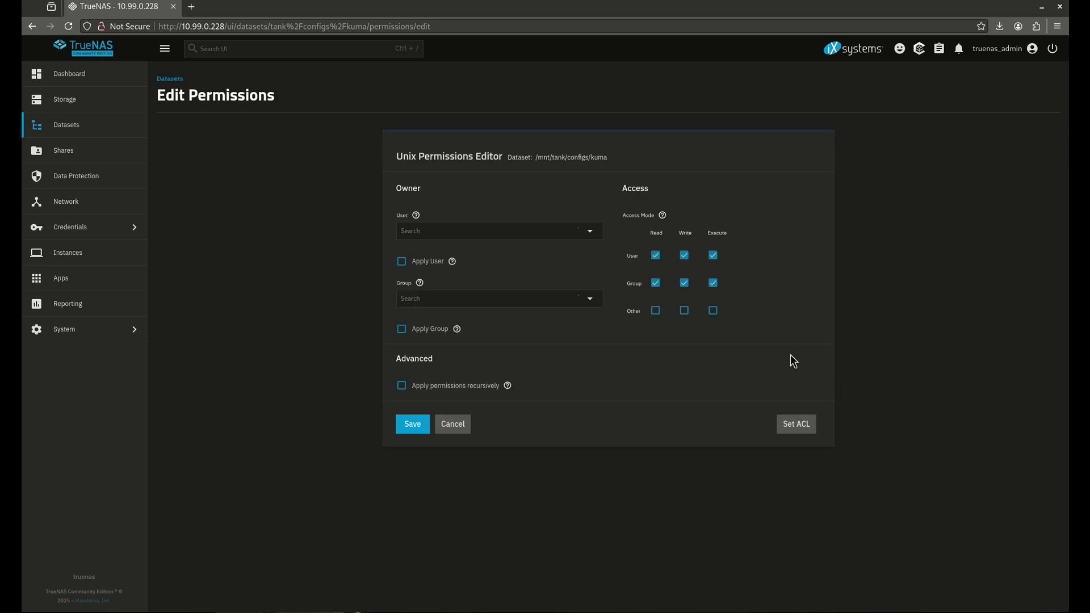
pyautogui.click(656, 311)
pyautogui.click(685, 312)
pyautogui.click(710, 312)
pyautogui.click(427, 425)
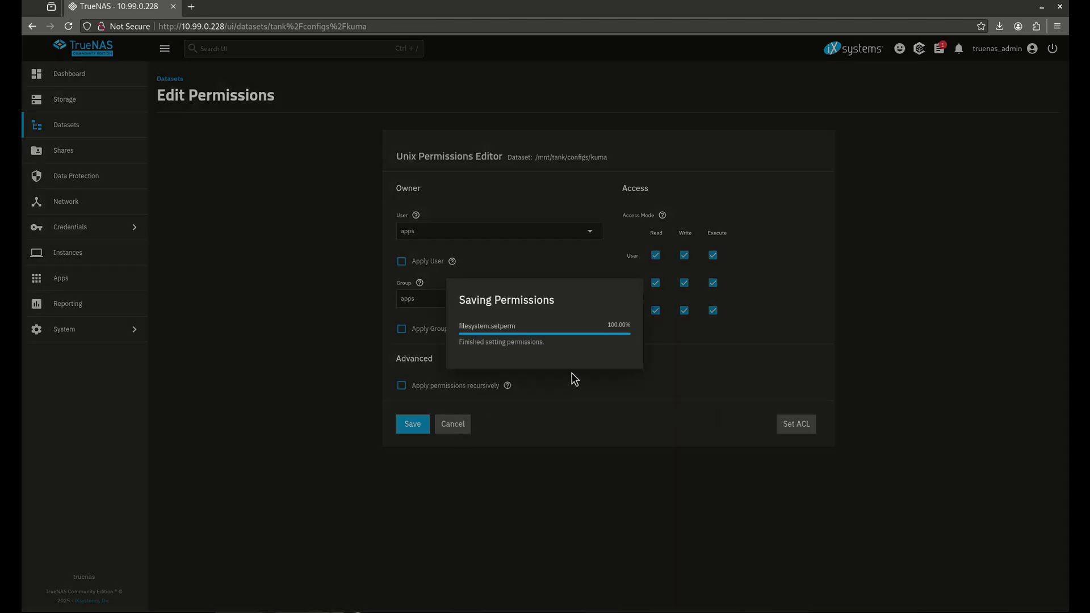